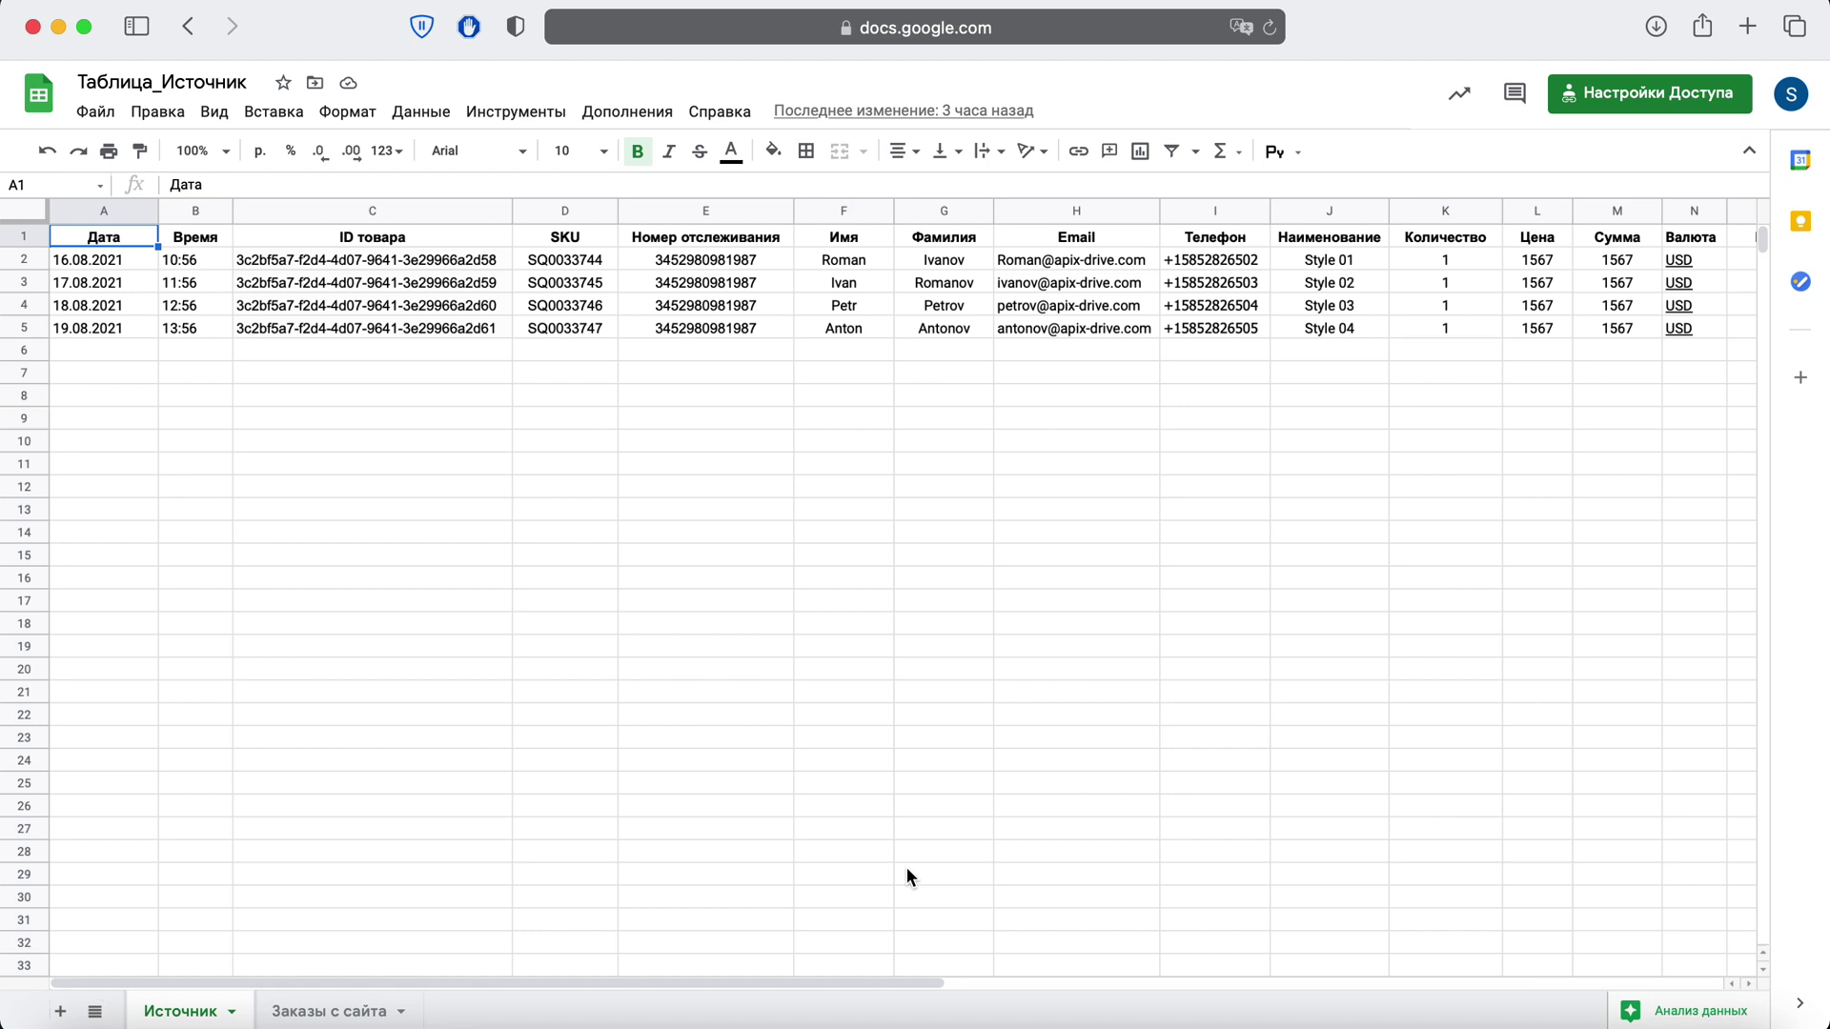
# Switch from the Google Sheets source table to the Trello board.
pyautogui.hotkey('ctrl', 'Tab')
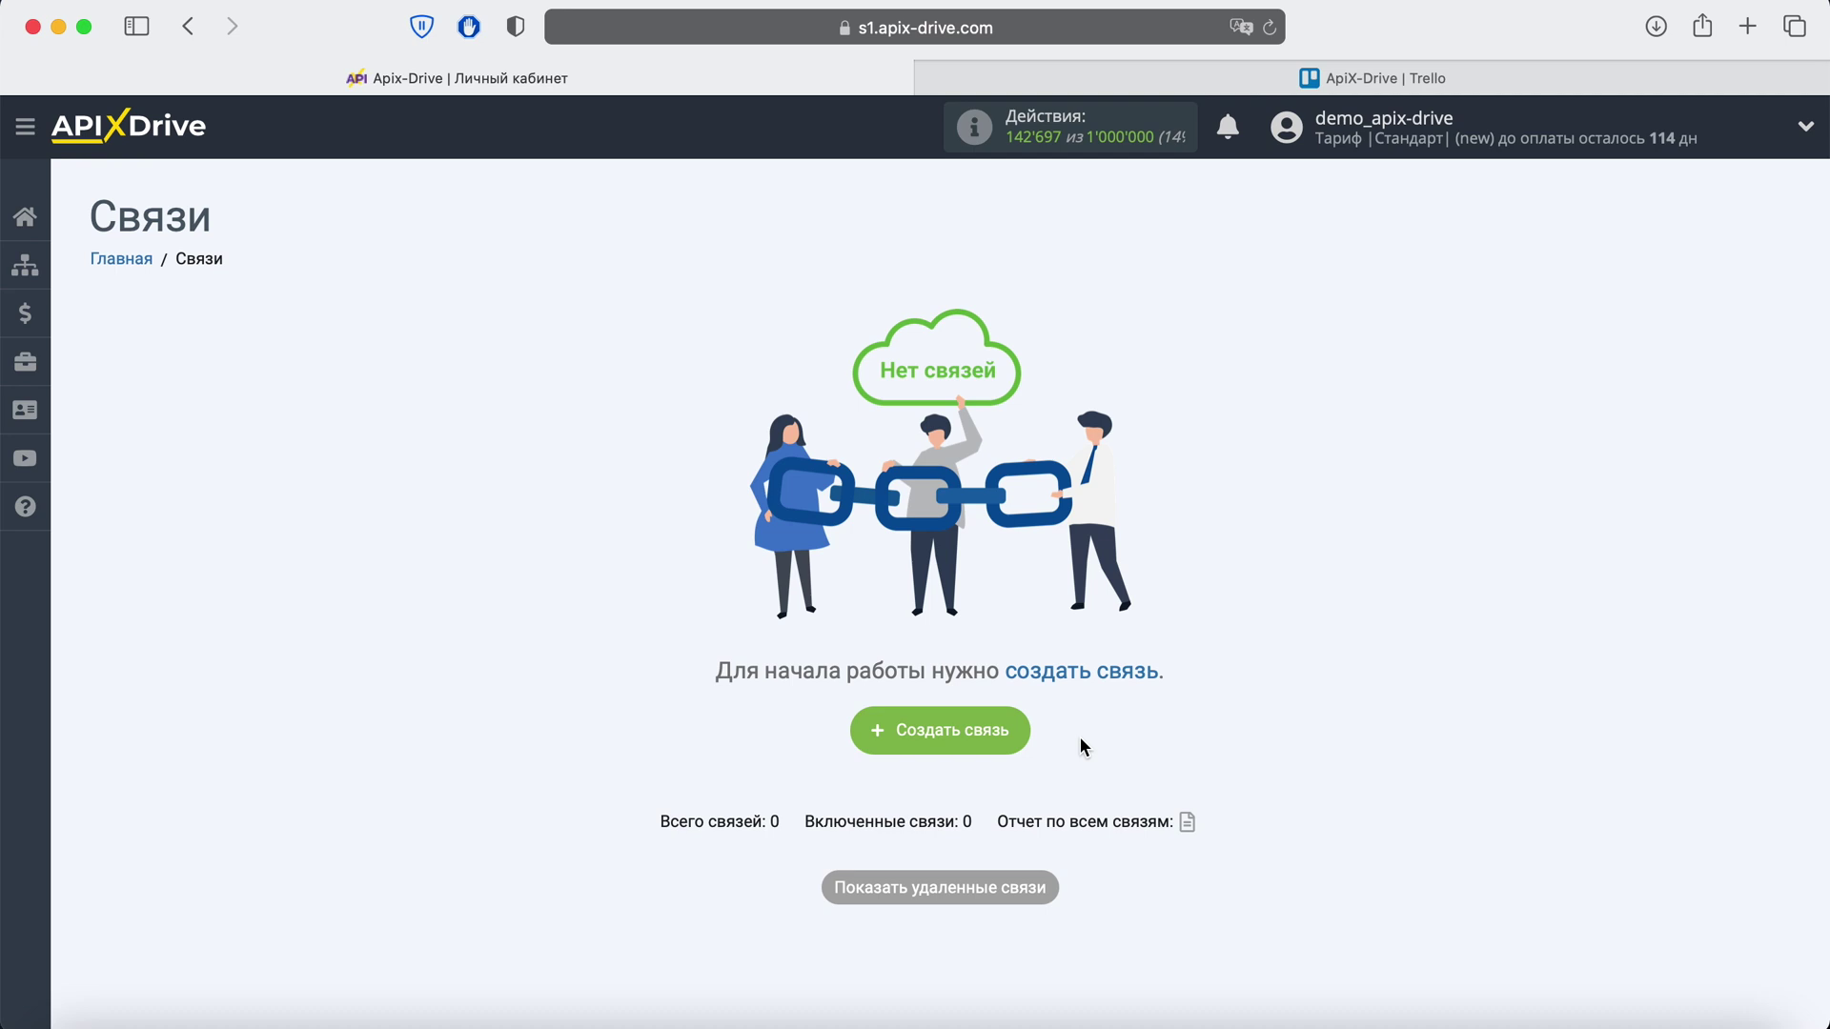
# Create a new connection with Google Sheets as the source system.
pyautogui.click(991, 728)
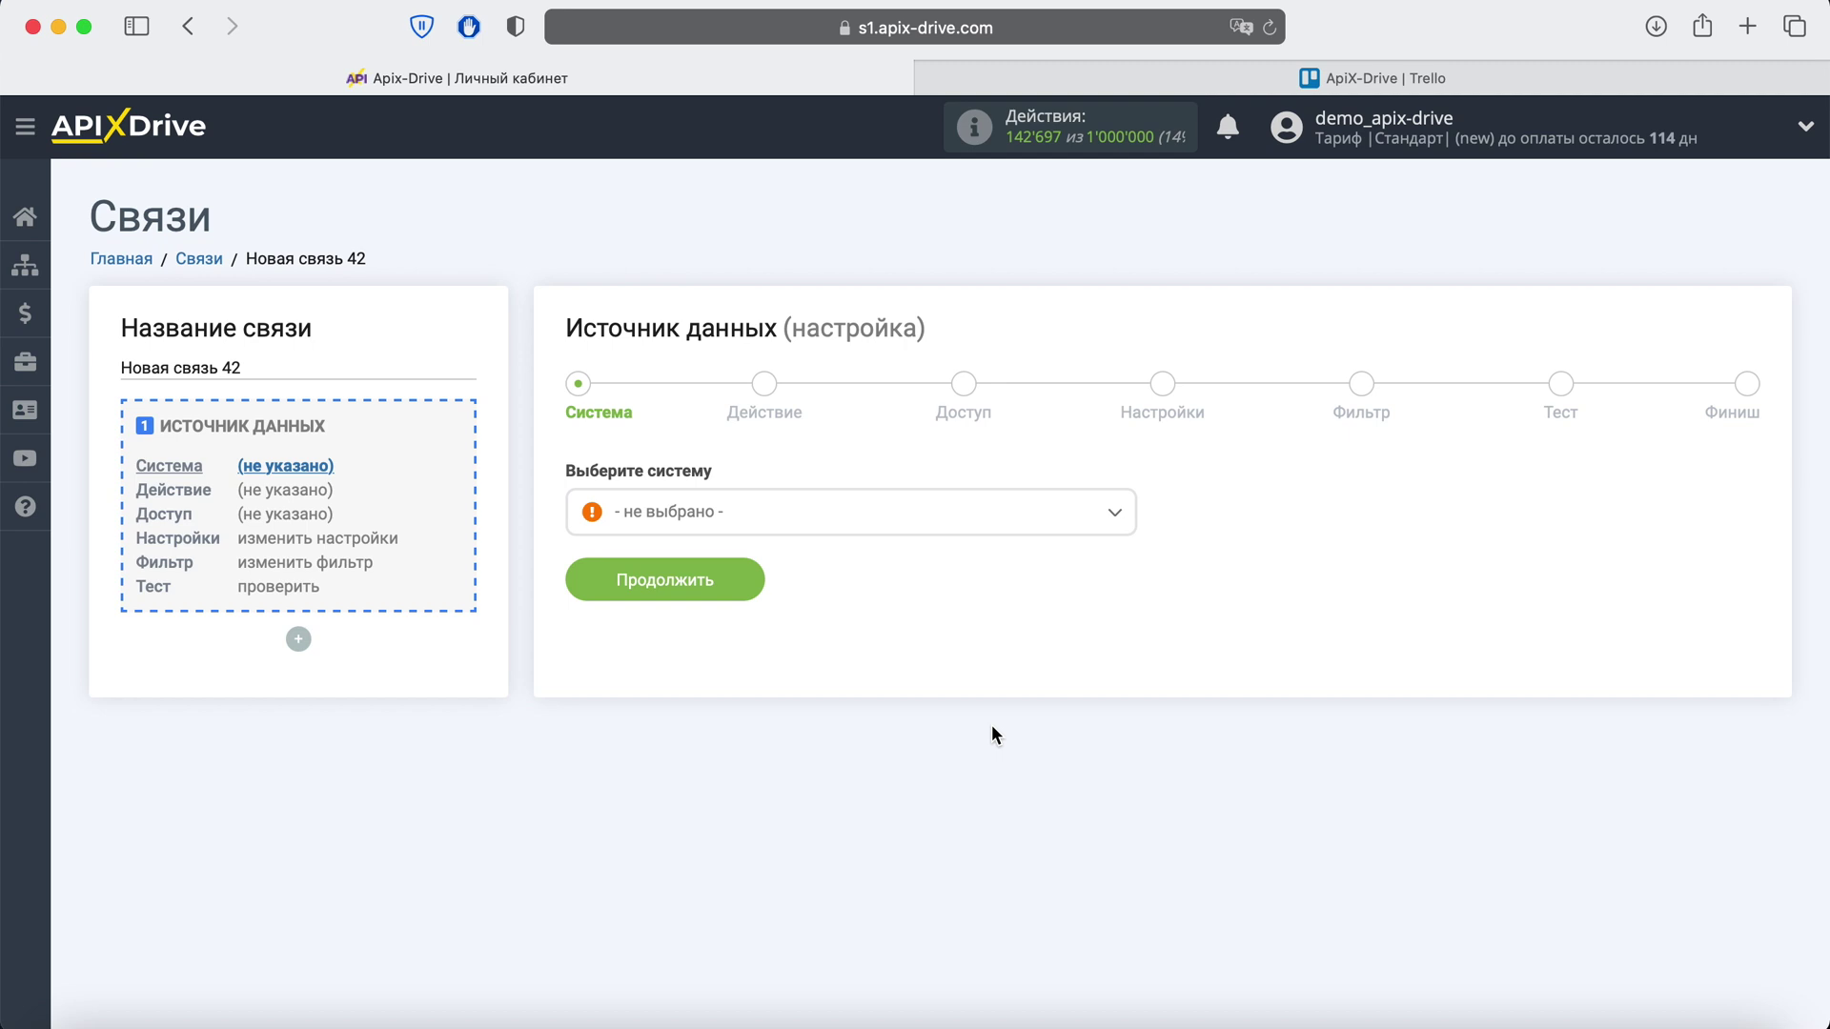
pyautogui.click(866, 514)
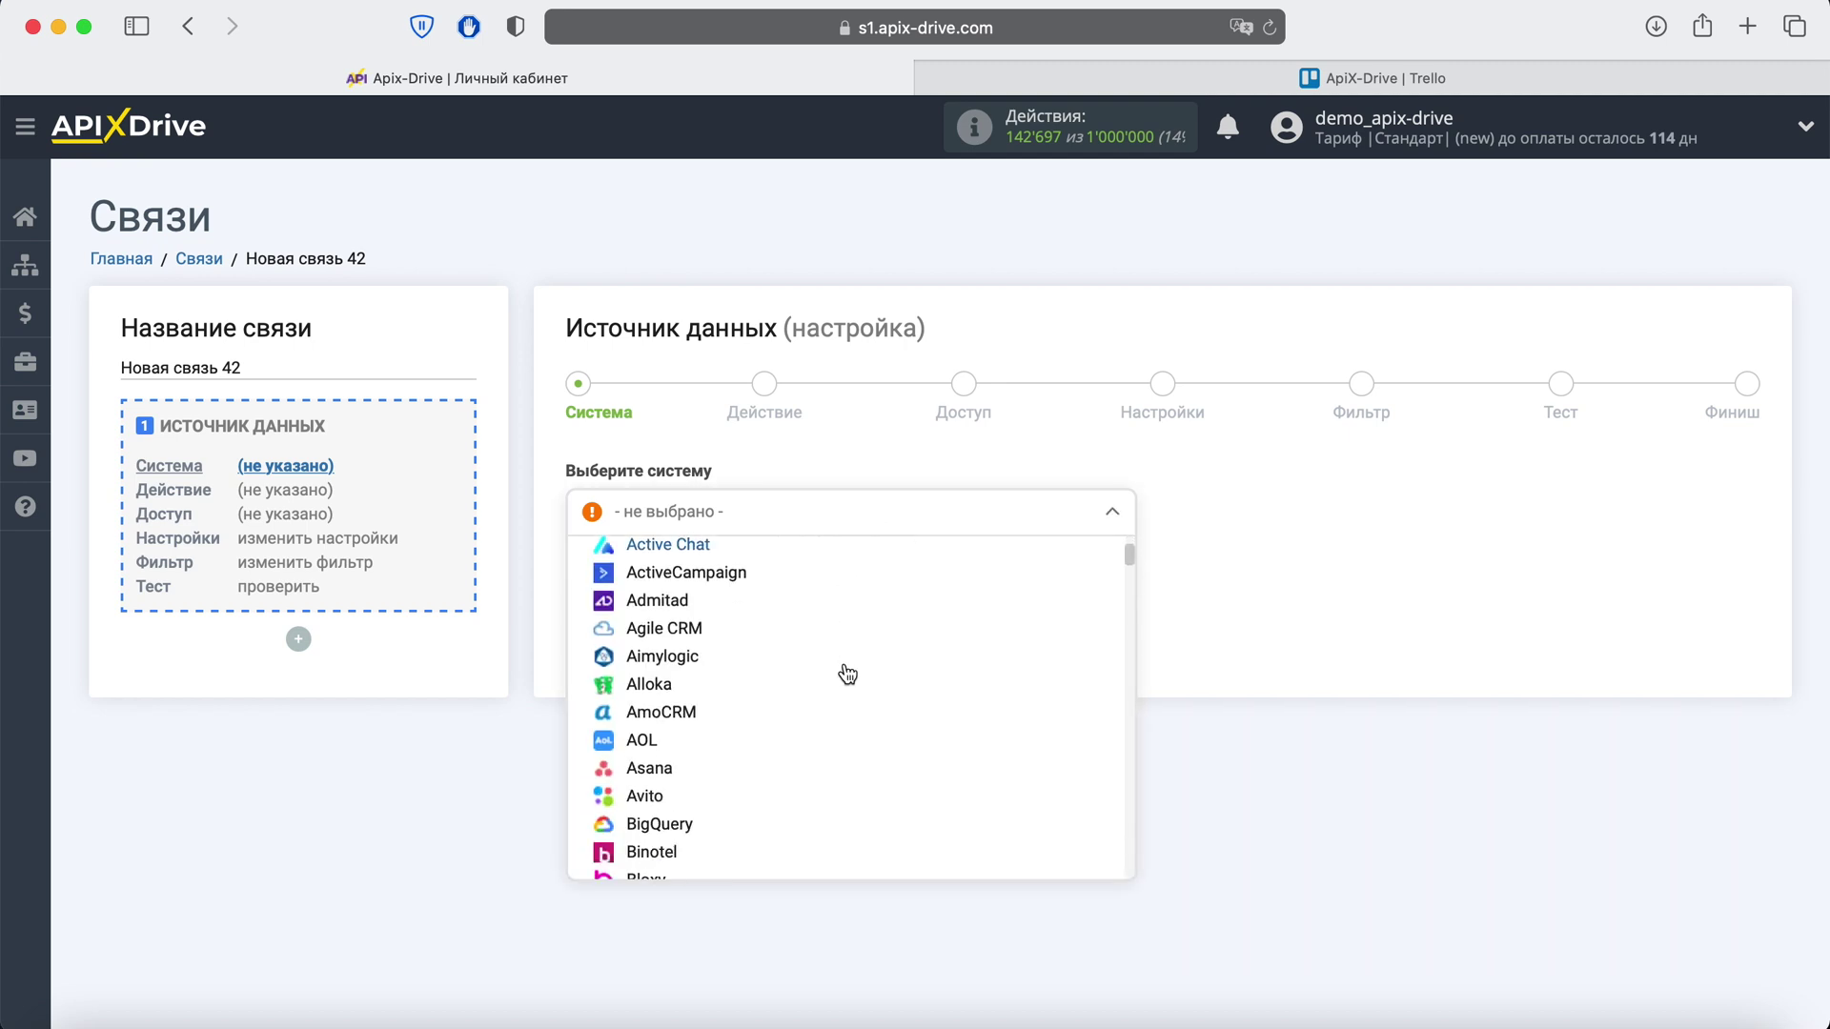
pyautogui.scroll(-5, 847, 673)
pyautogui.scroll(-5, 847, 674)
pyautogui.scroll(-5, 847, 674)
pyautogui.scroll(-1, 847, 673)
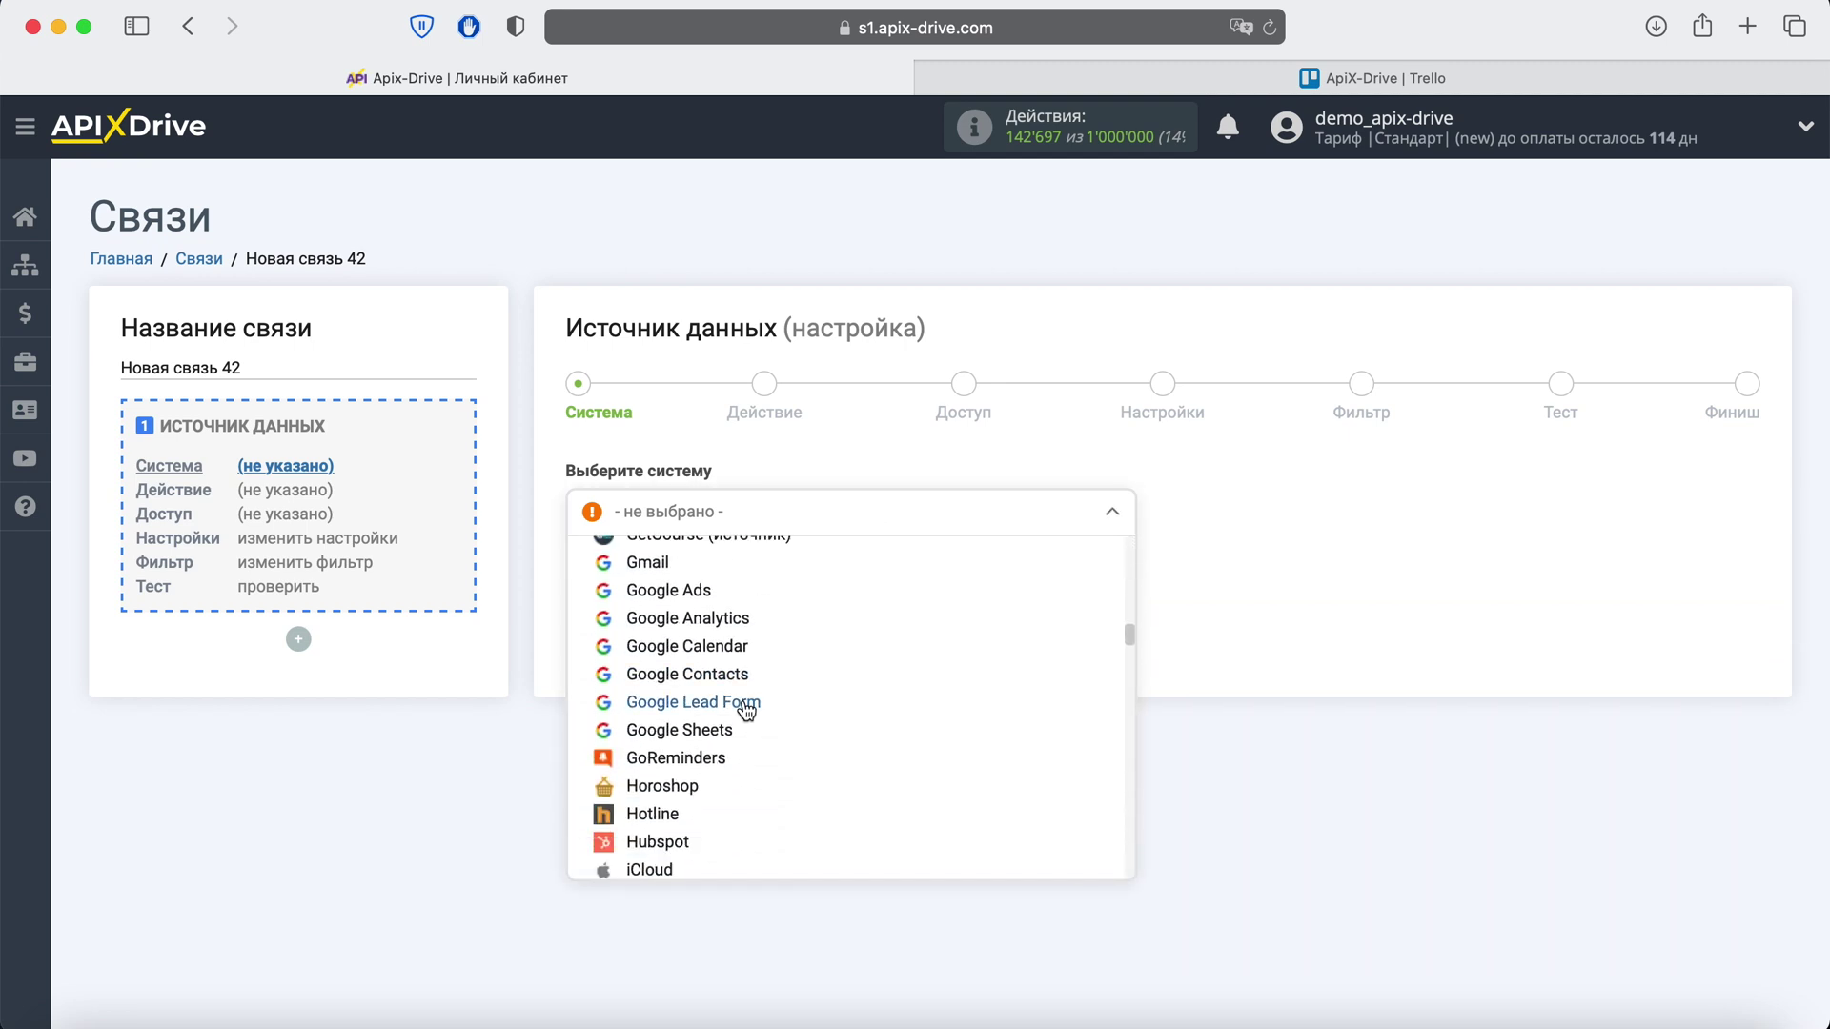
pyautogui.click(747, 730)
pyautogui.click(742, 574)
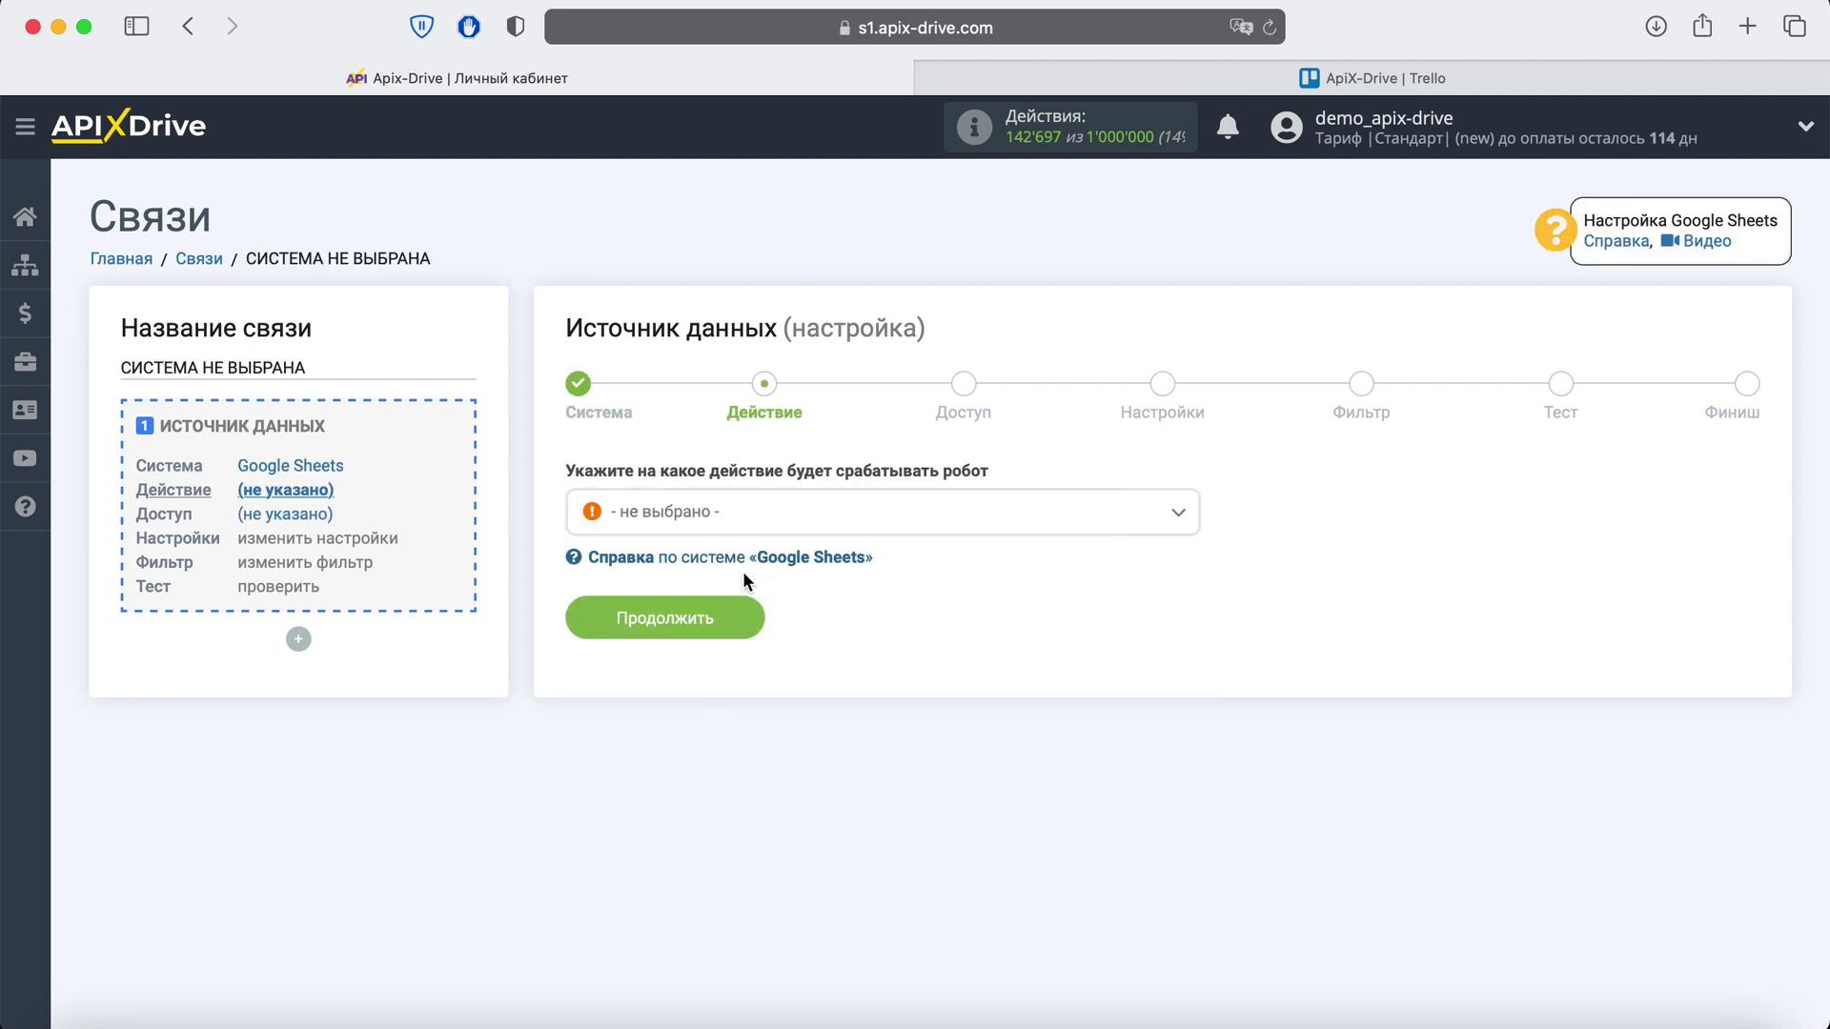
# Set the source action to Загрузить строки (новые).
pyautogui.click(751, 536)
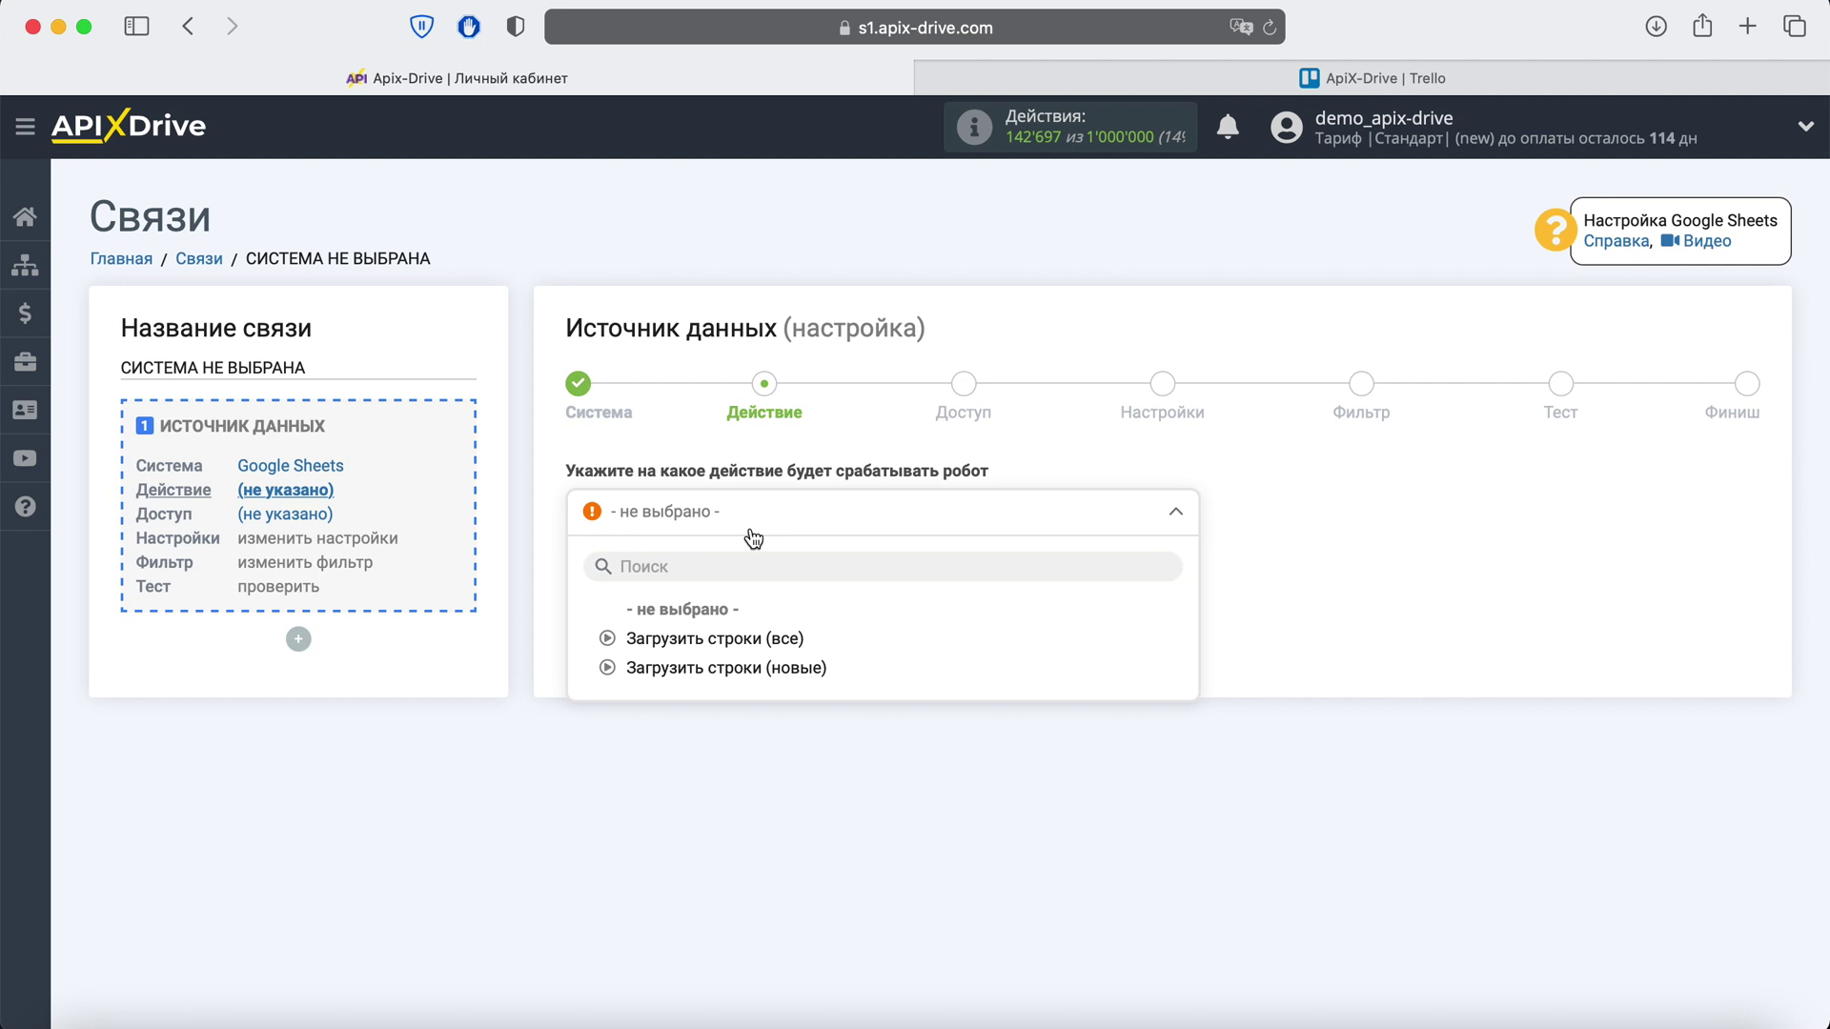
pyautogui.click(760, 667)
pyautogui.click(749, 634)
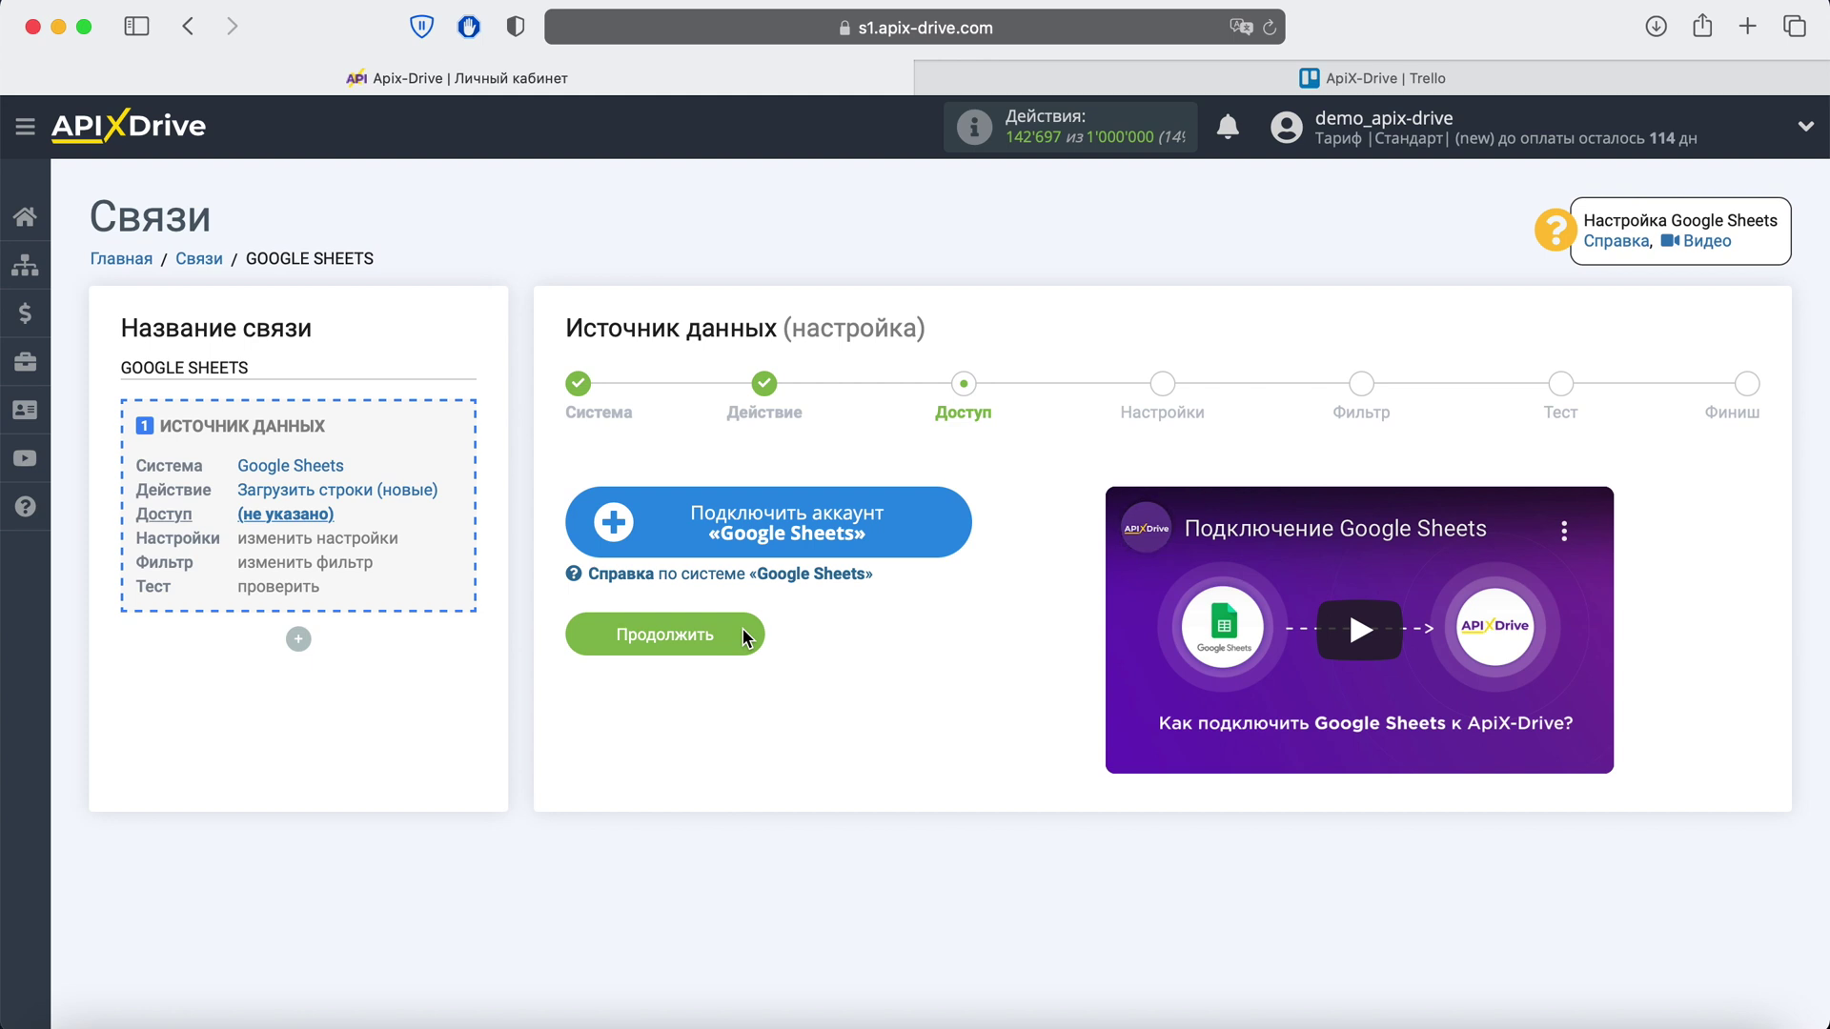
# Sign in with the saved Google account e-mail and password, then allow ApiX-Drive access.
pyautogui.click(911, 534)
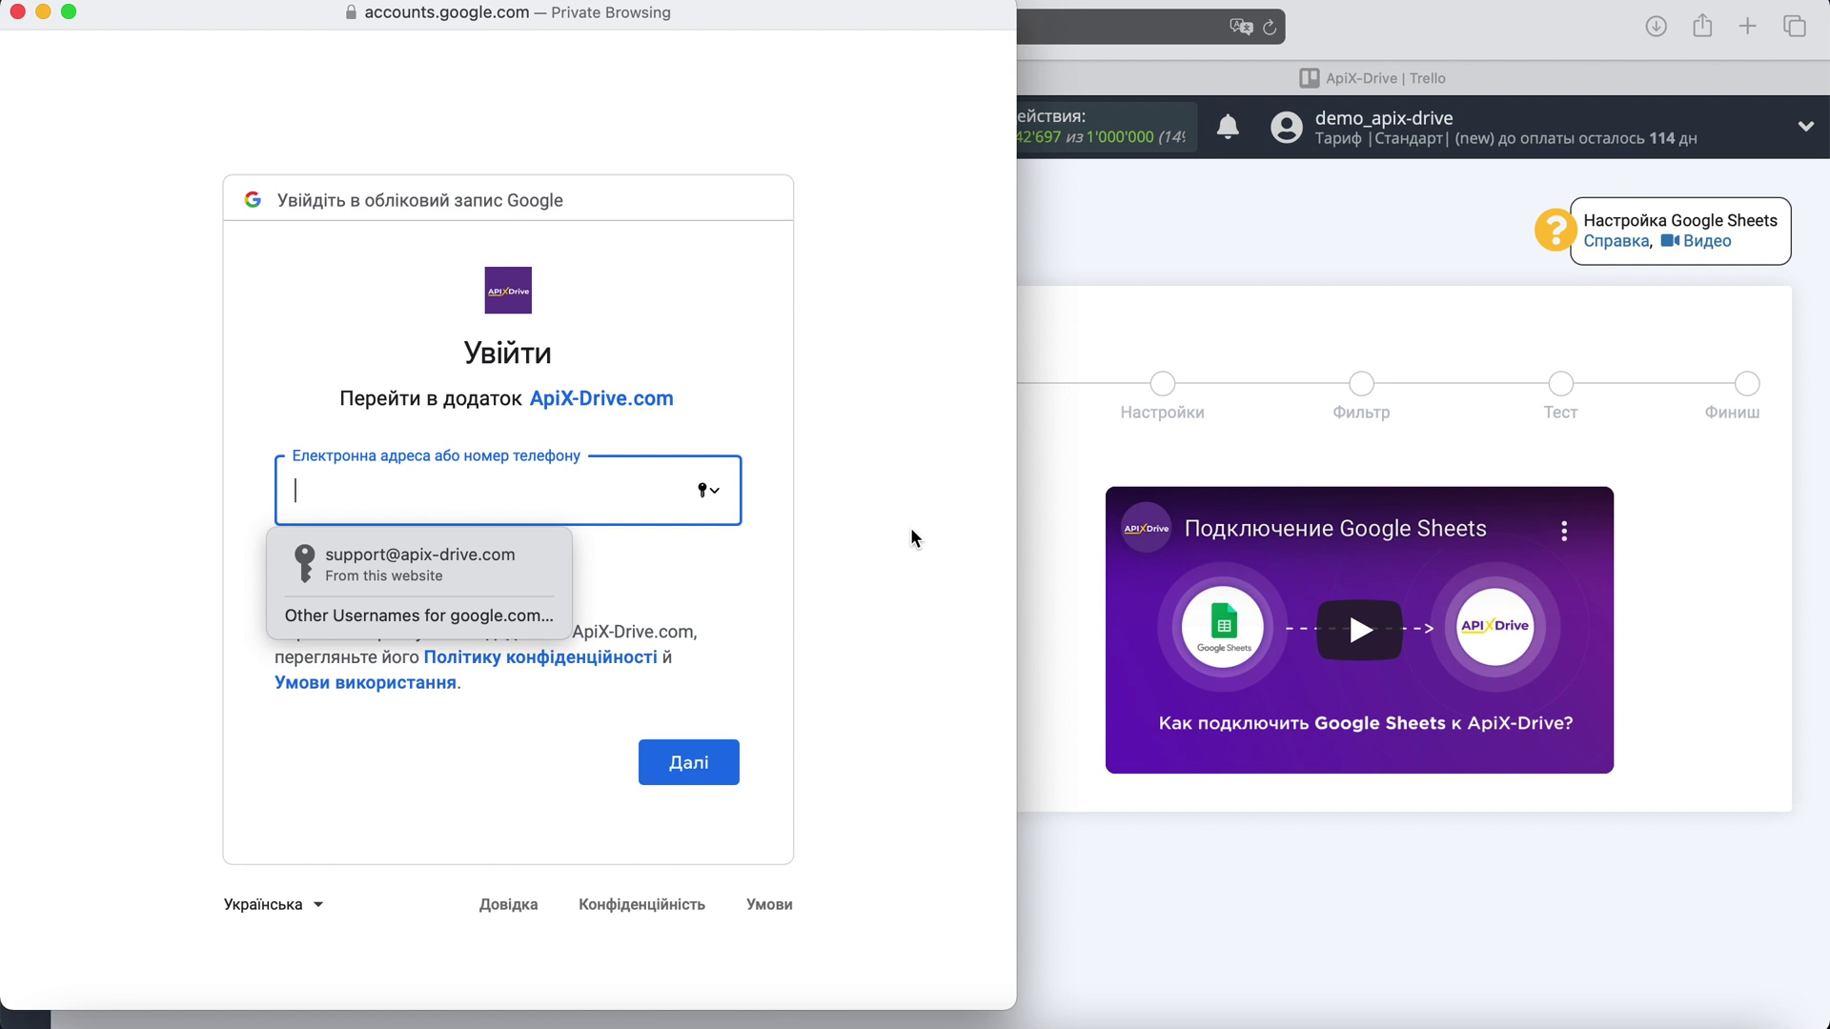
pyautogui.click(489, 556)
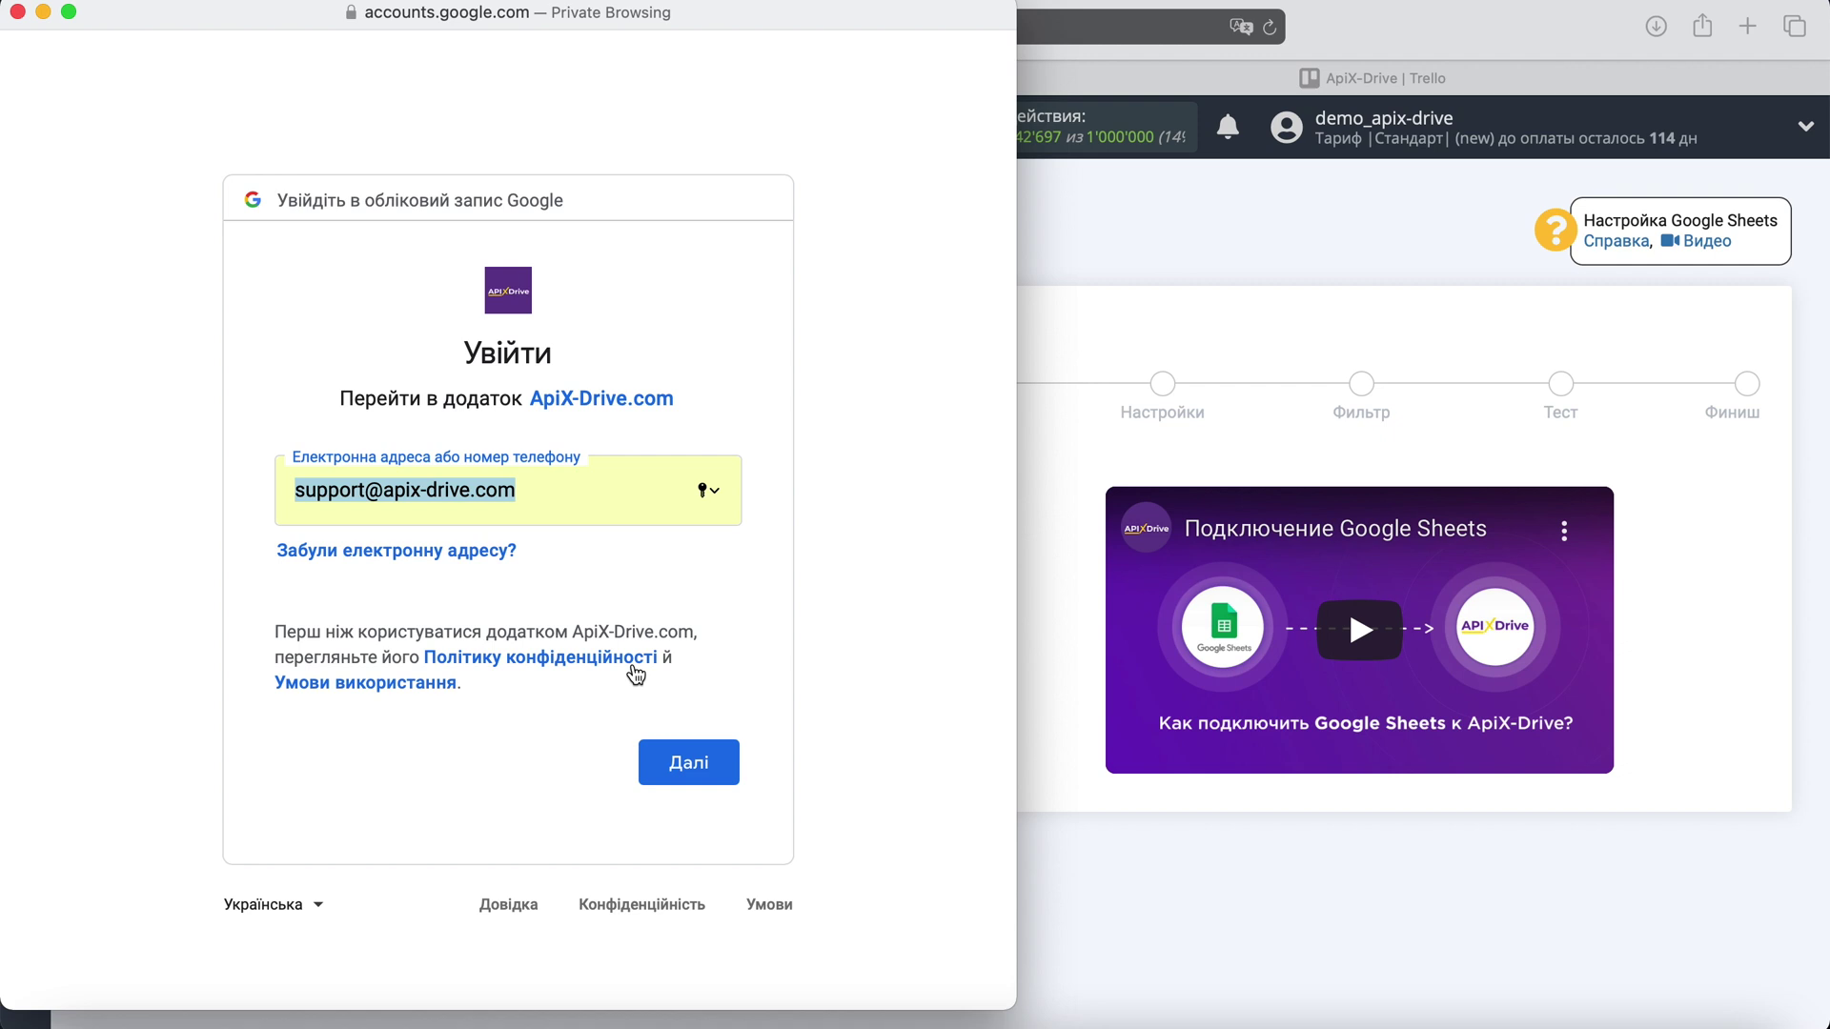
pyautogui.click(696, 777)
pyautogui.click(471, 564)
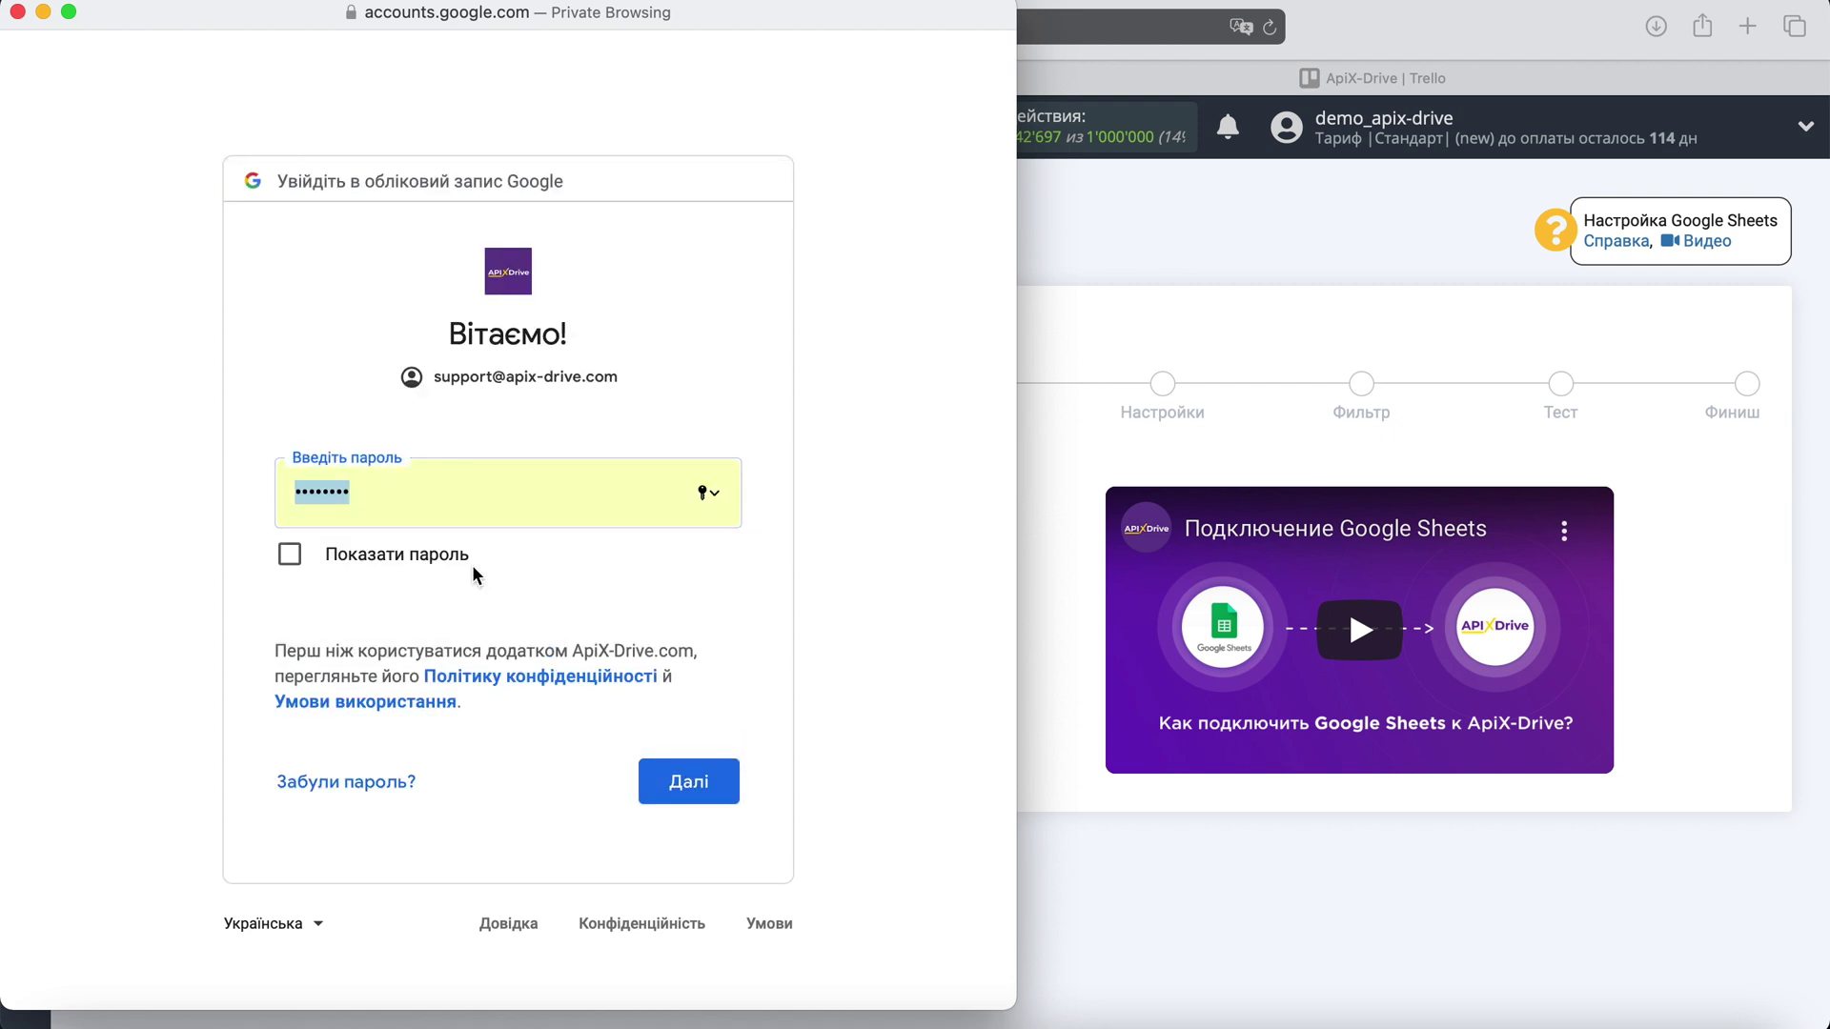
pyautogui.click(722, 783)
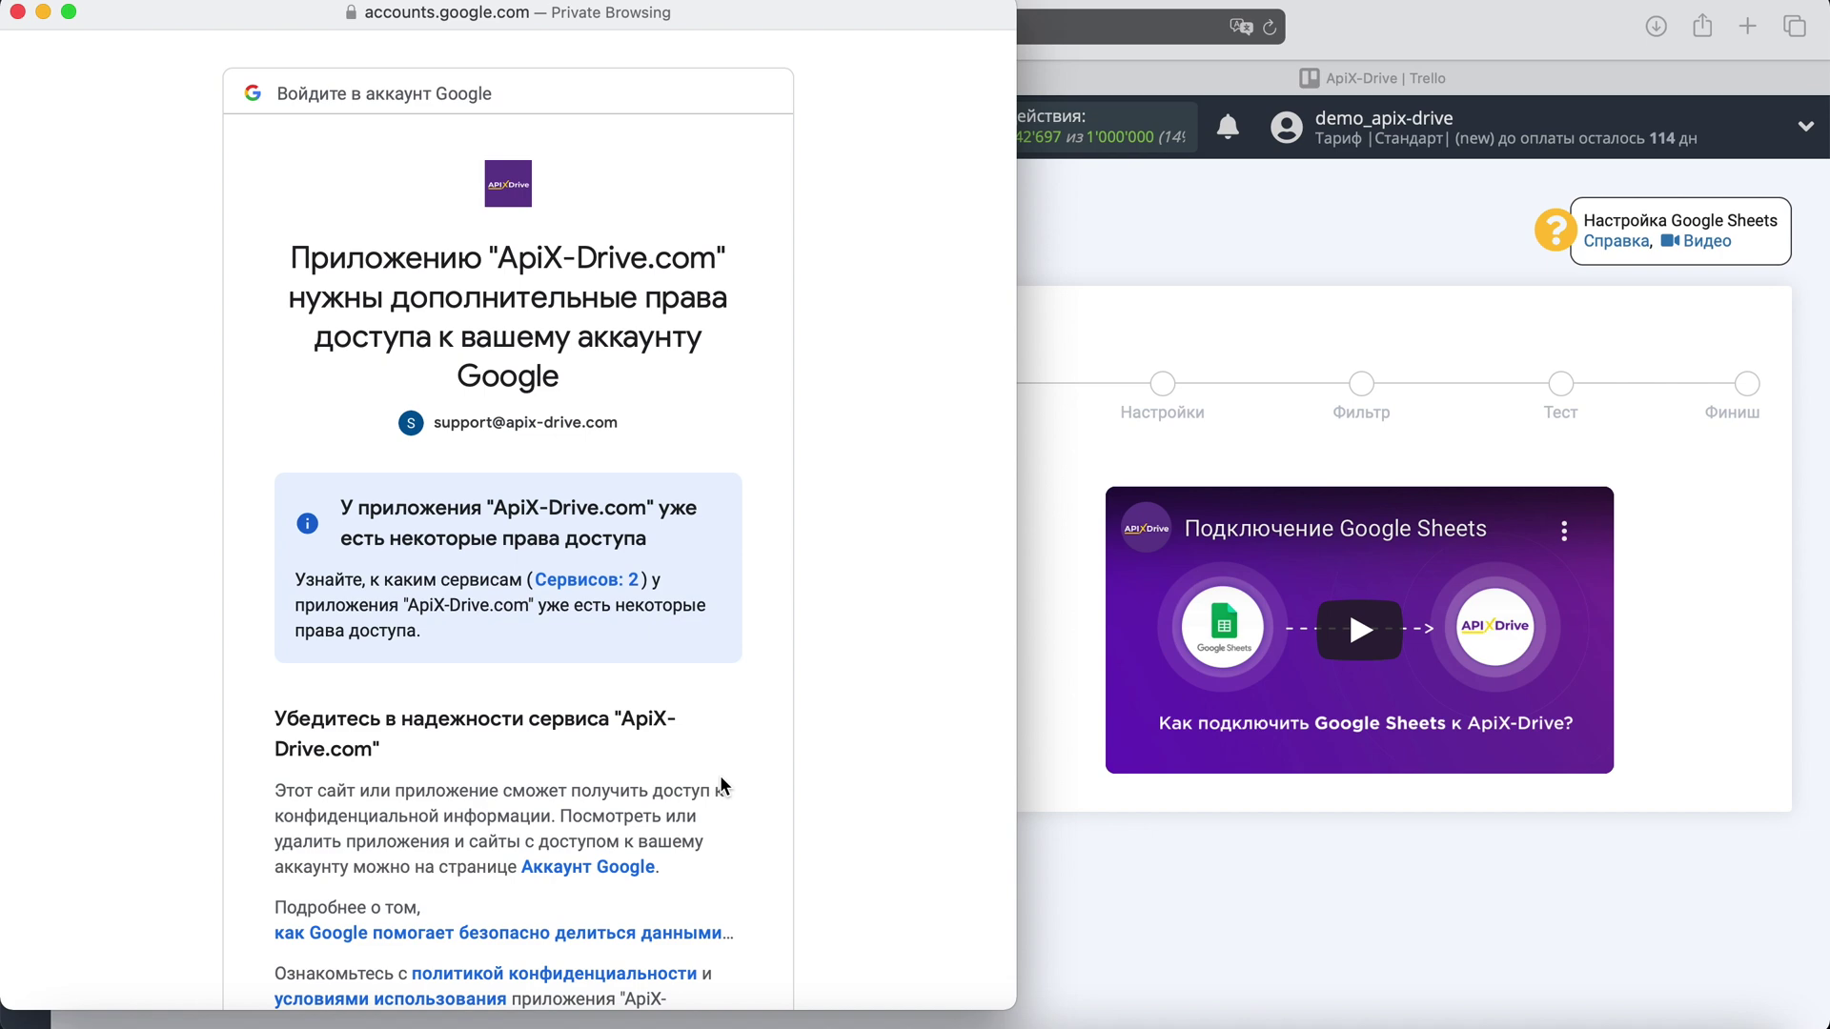
pyautogui.scroll(-5, 722, 787)
pyautogui.click(661, 818)
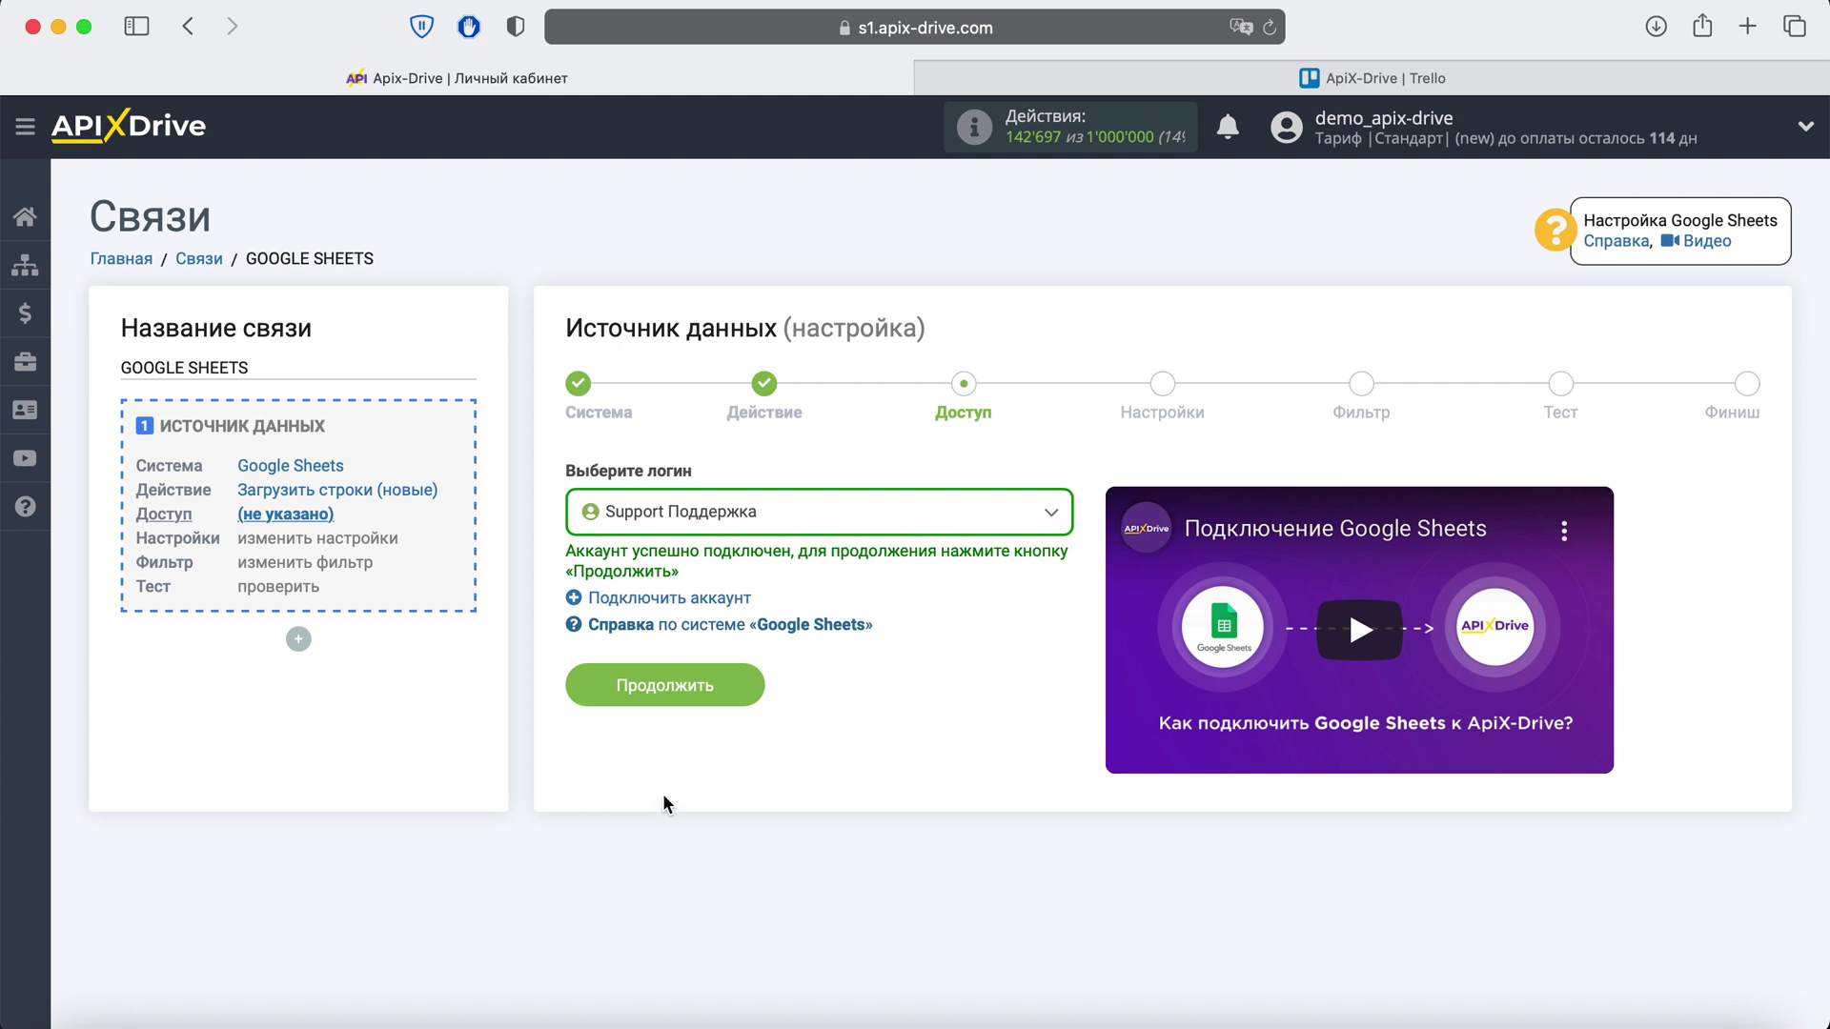
# Pick the connected Google login, file Таблица_Источник, sheet Источник and start row 1.
pyautogui.click(770, 515)
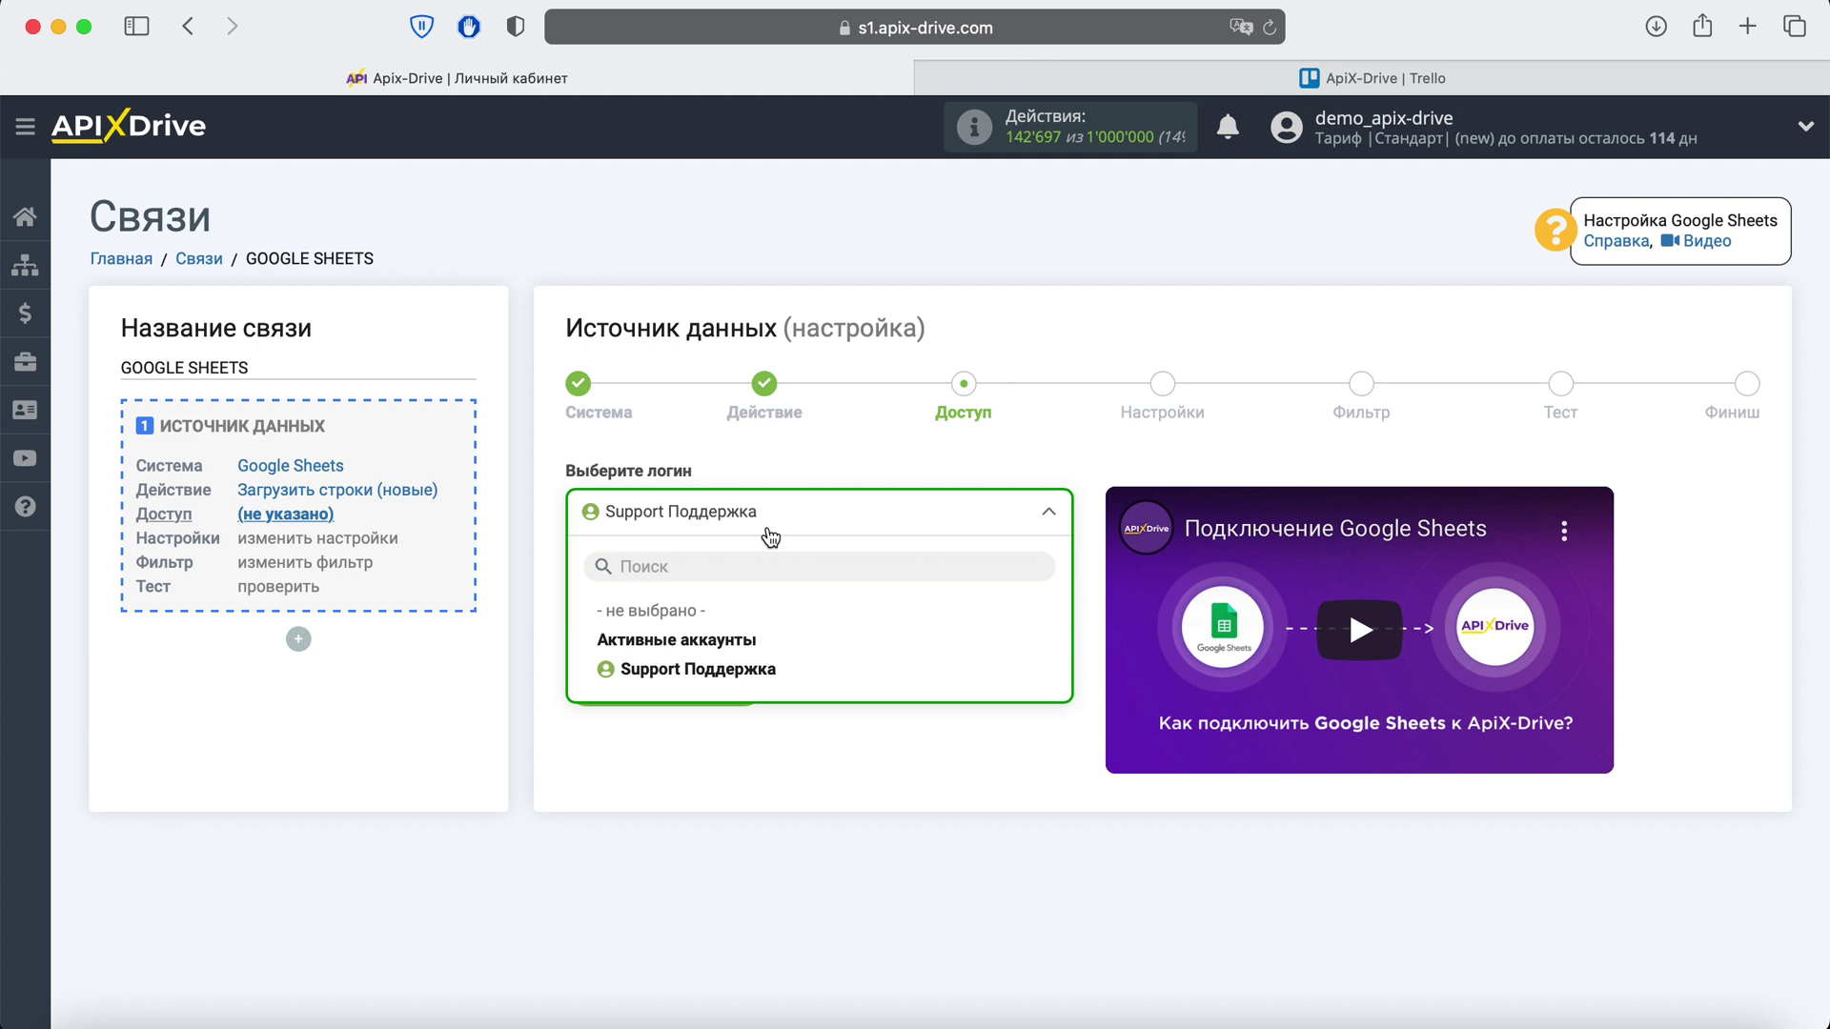
pyautogui.click(764, 674)
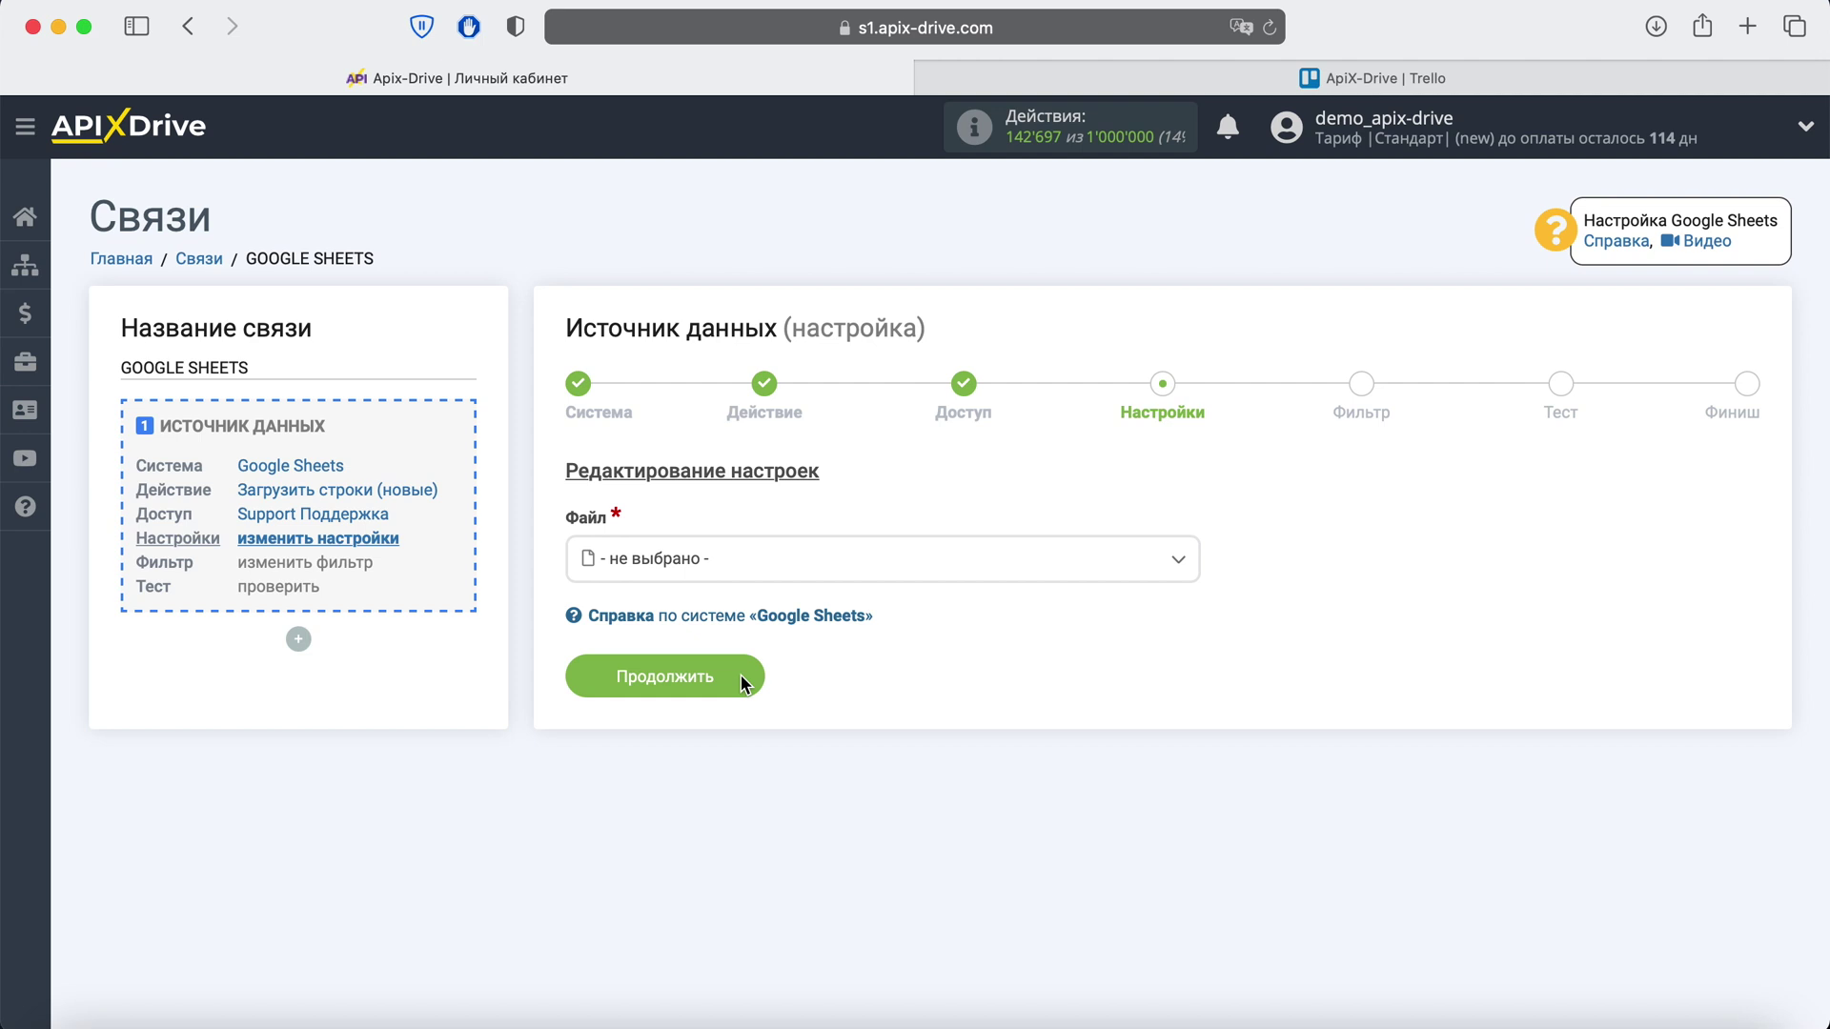
pyautogui.click(703, 568)
pyautogui.click(702, 719)
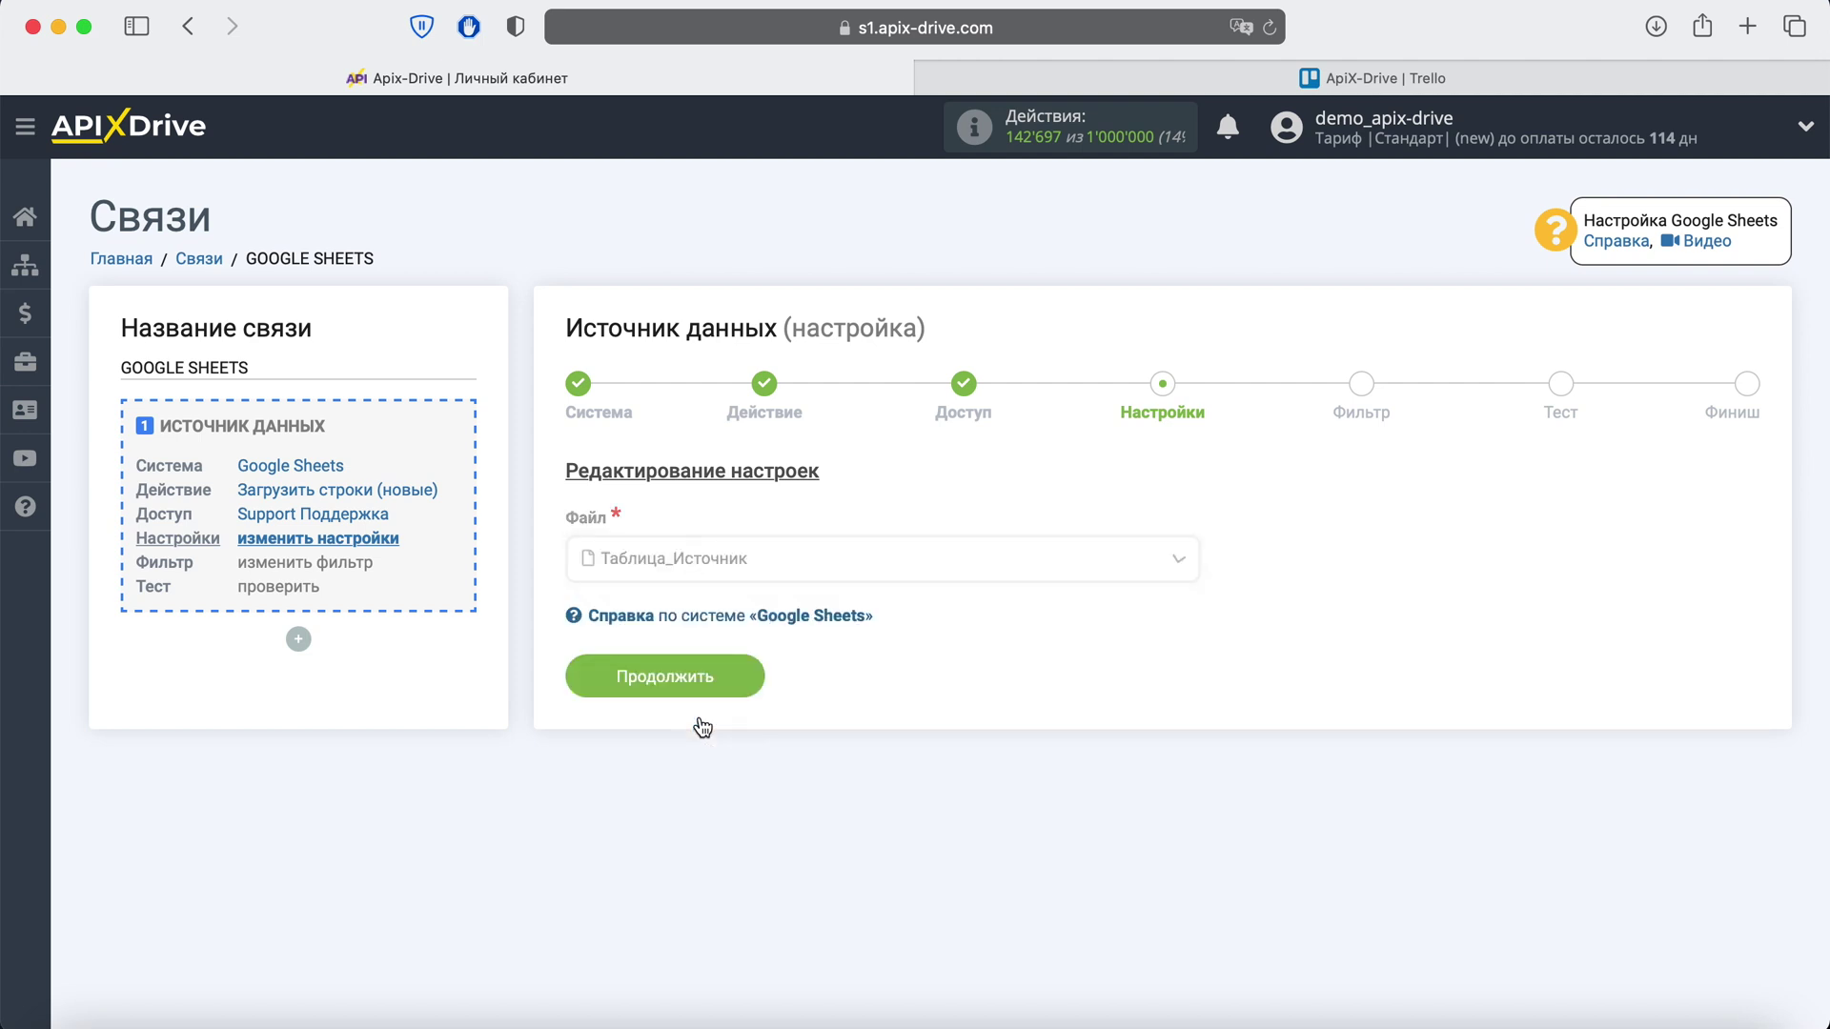
pyautogui.click(701, 672)
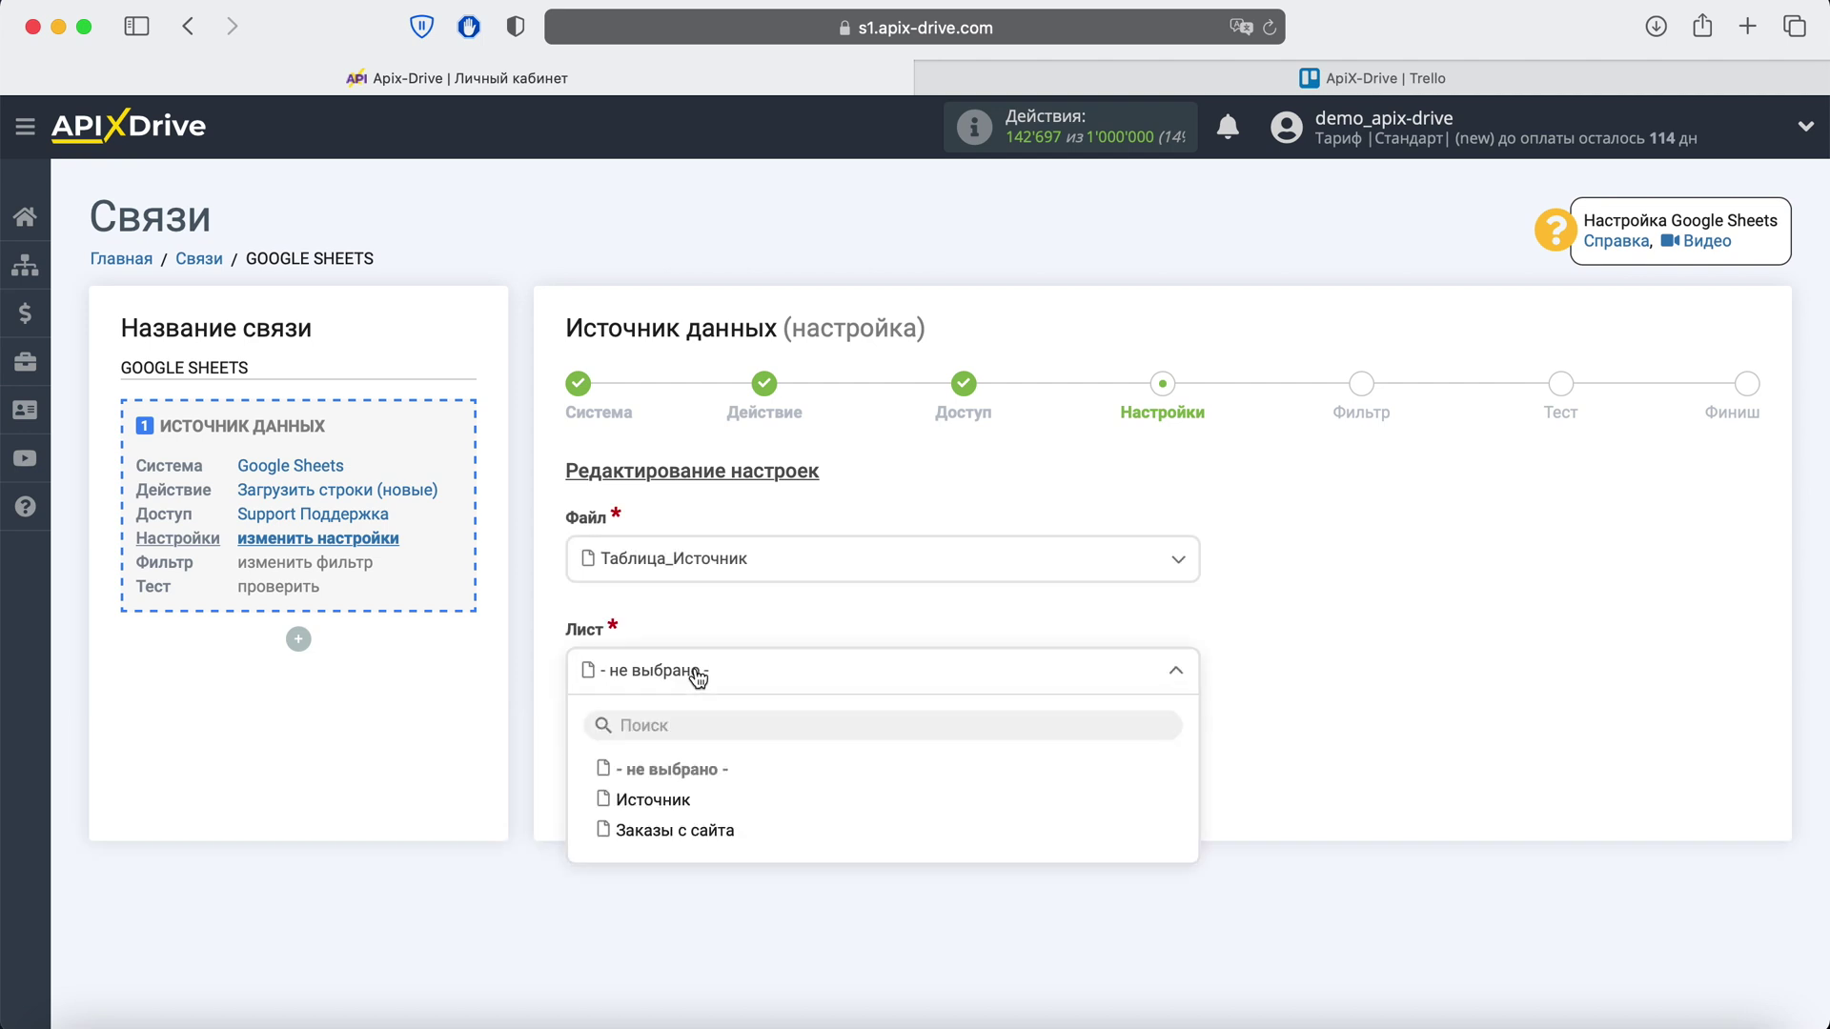
pyautogui.click(678, 801)
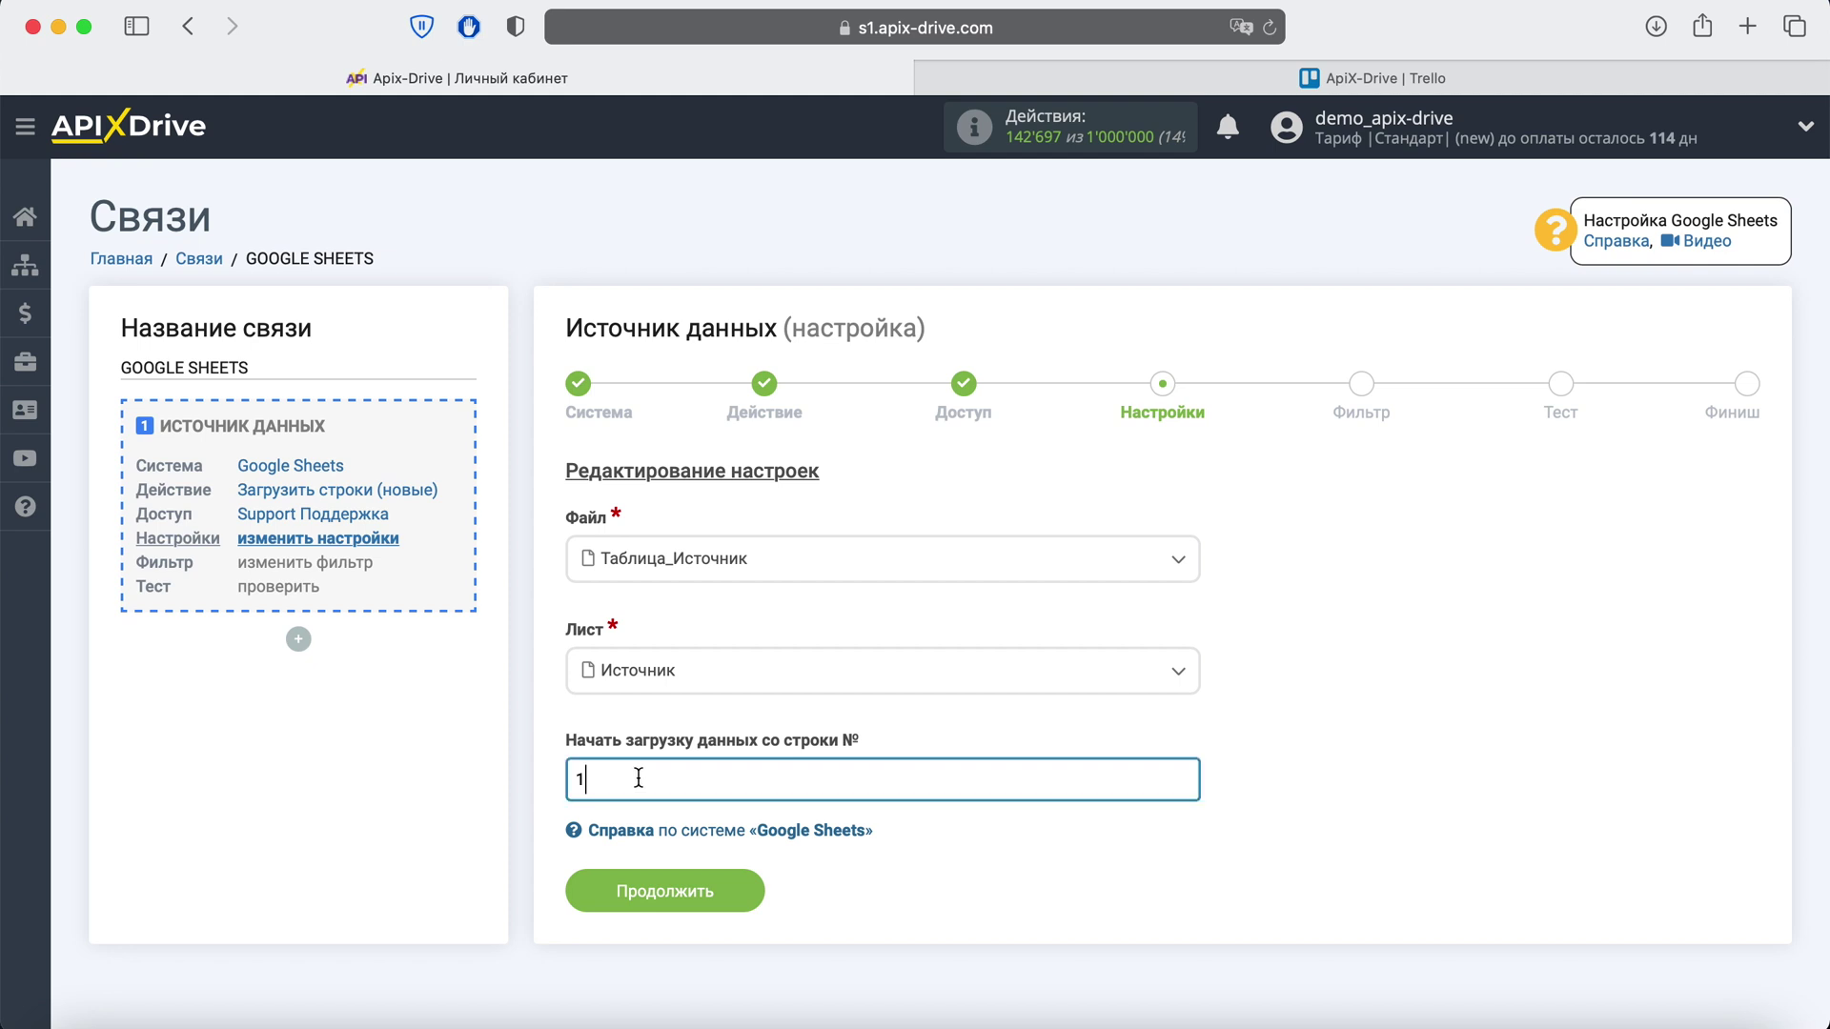
pyautogui.moveTo(634, 778); pyautogui.dragTo(564, 784)
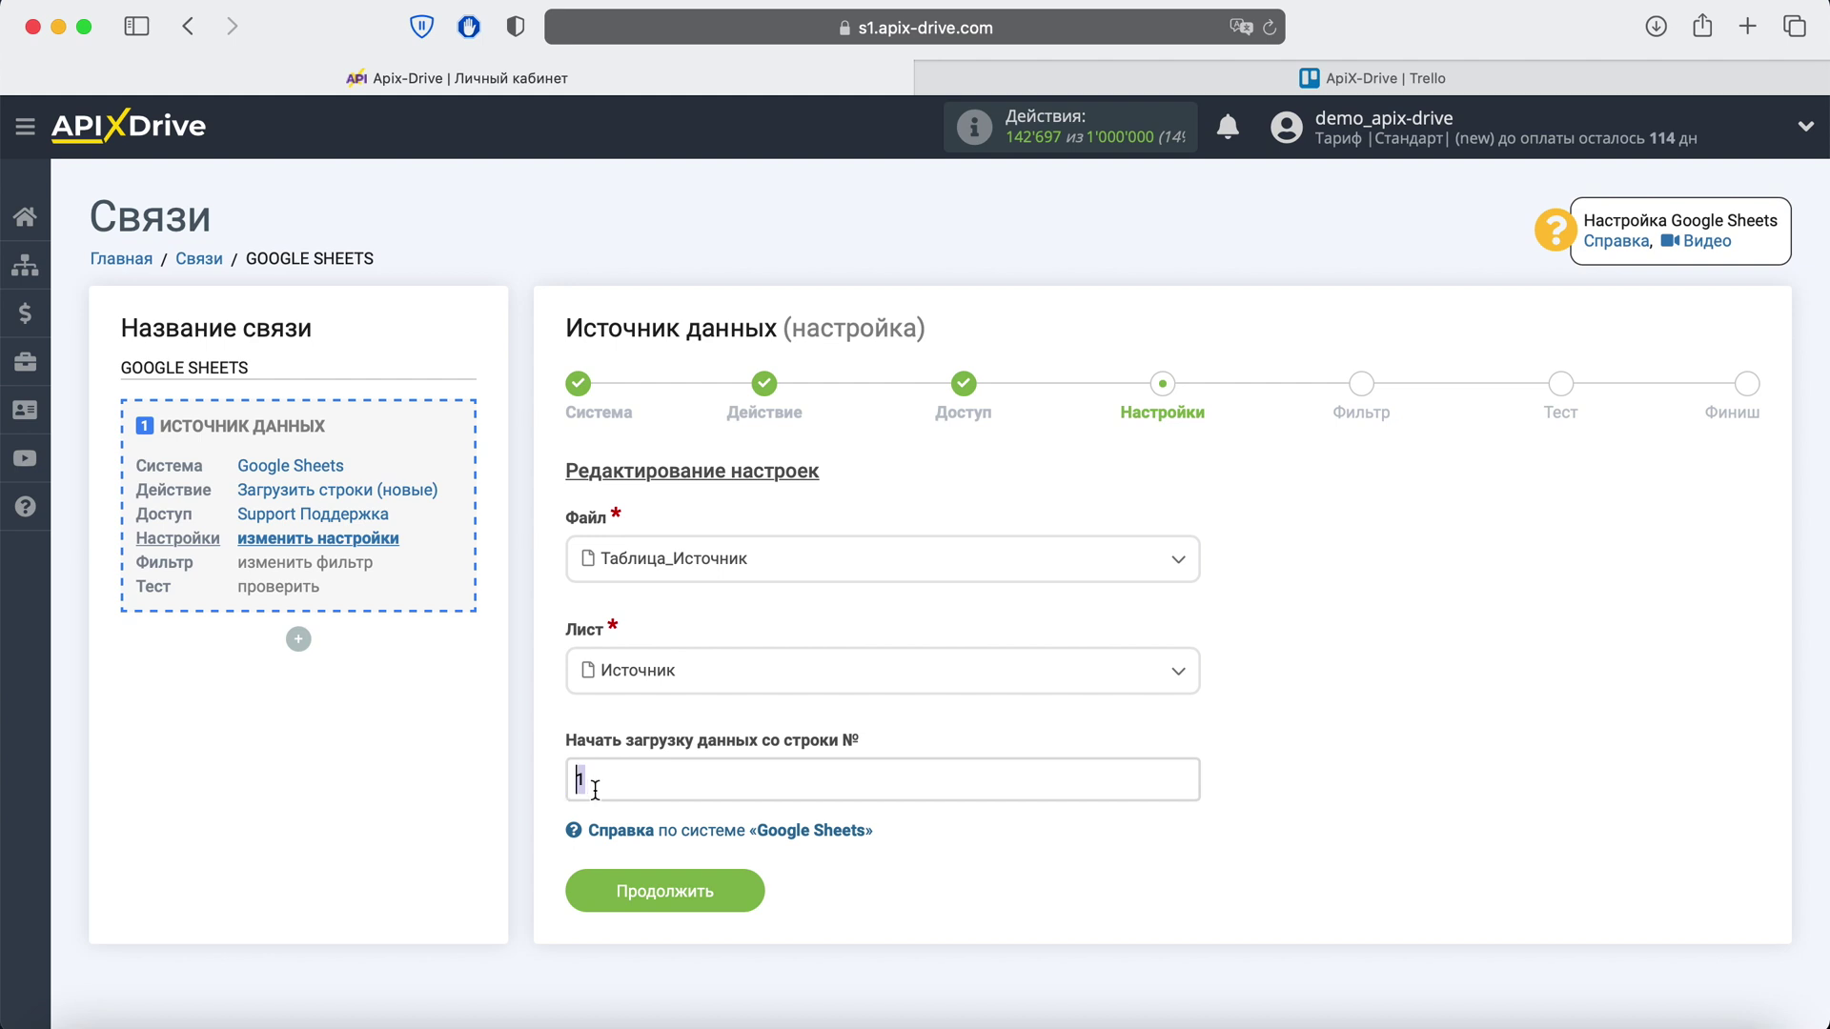
pyautogui.write('5')
pyautogui.click(720, 891)
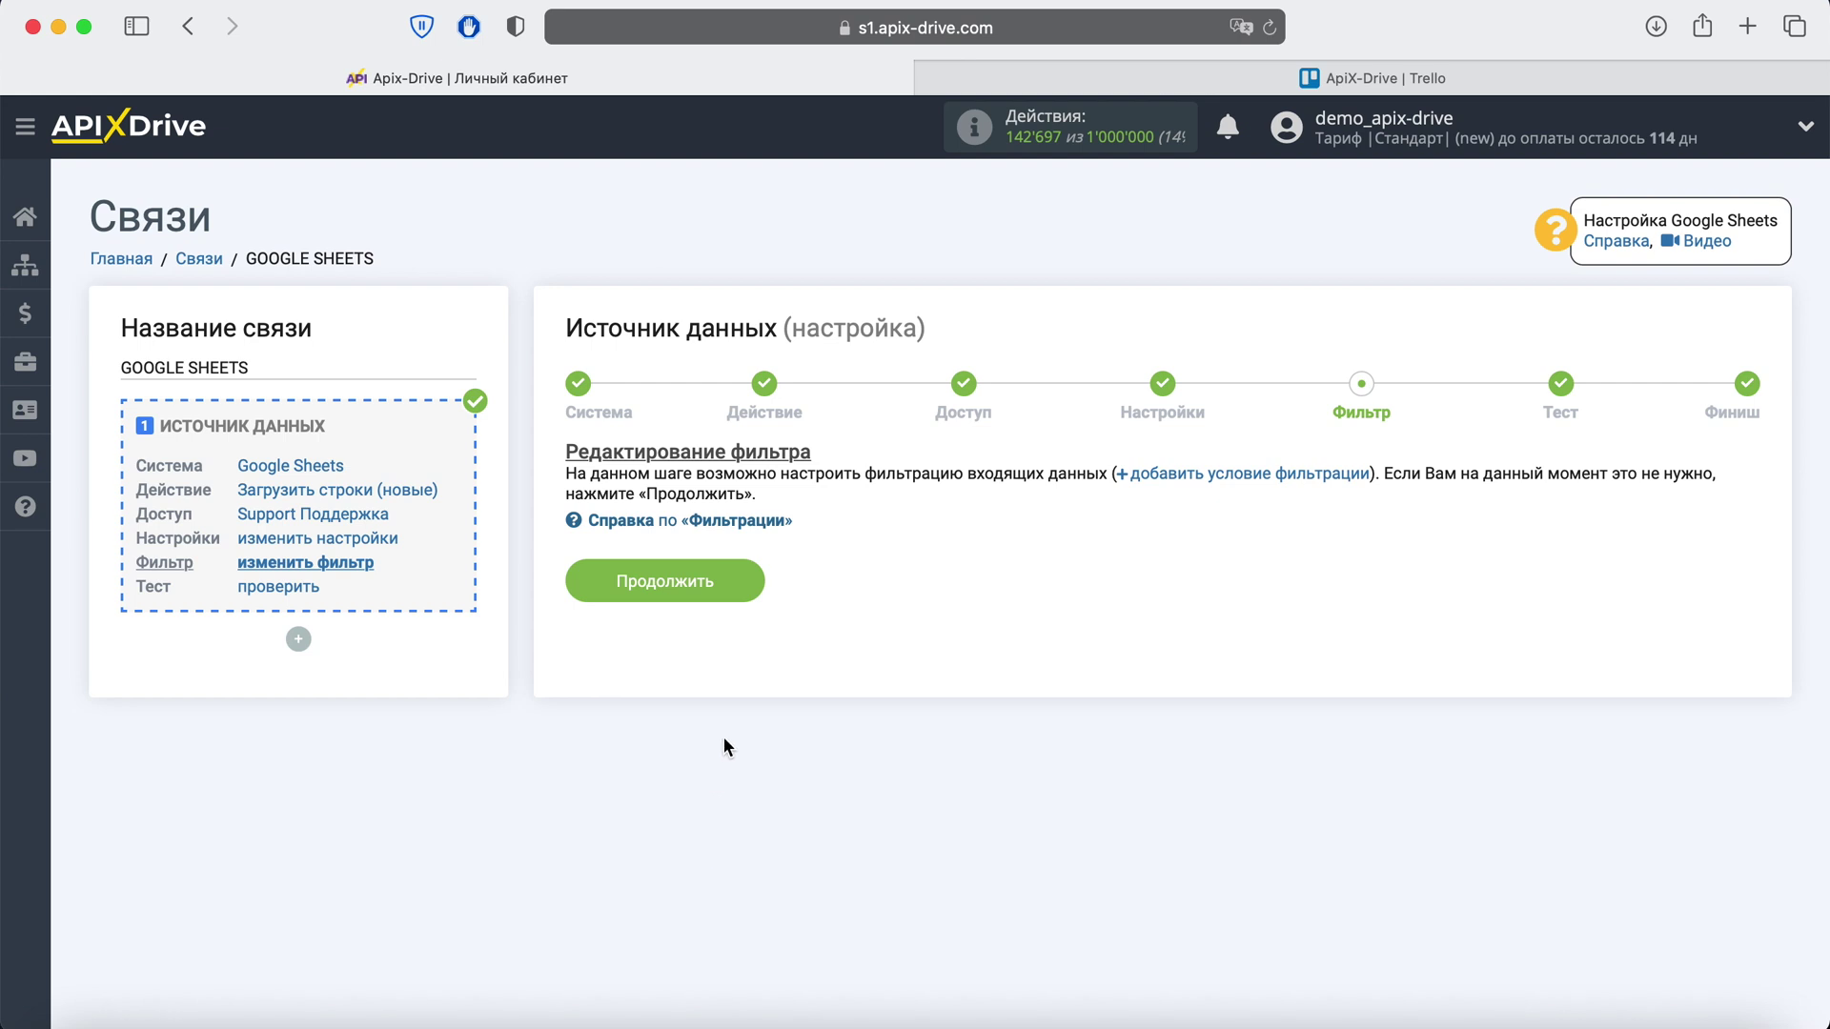
# Skip filtering, check the row 5 test data, and finish the Google Sheets source setup.
pyautogui.click(730, 580)
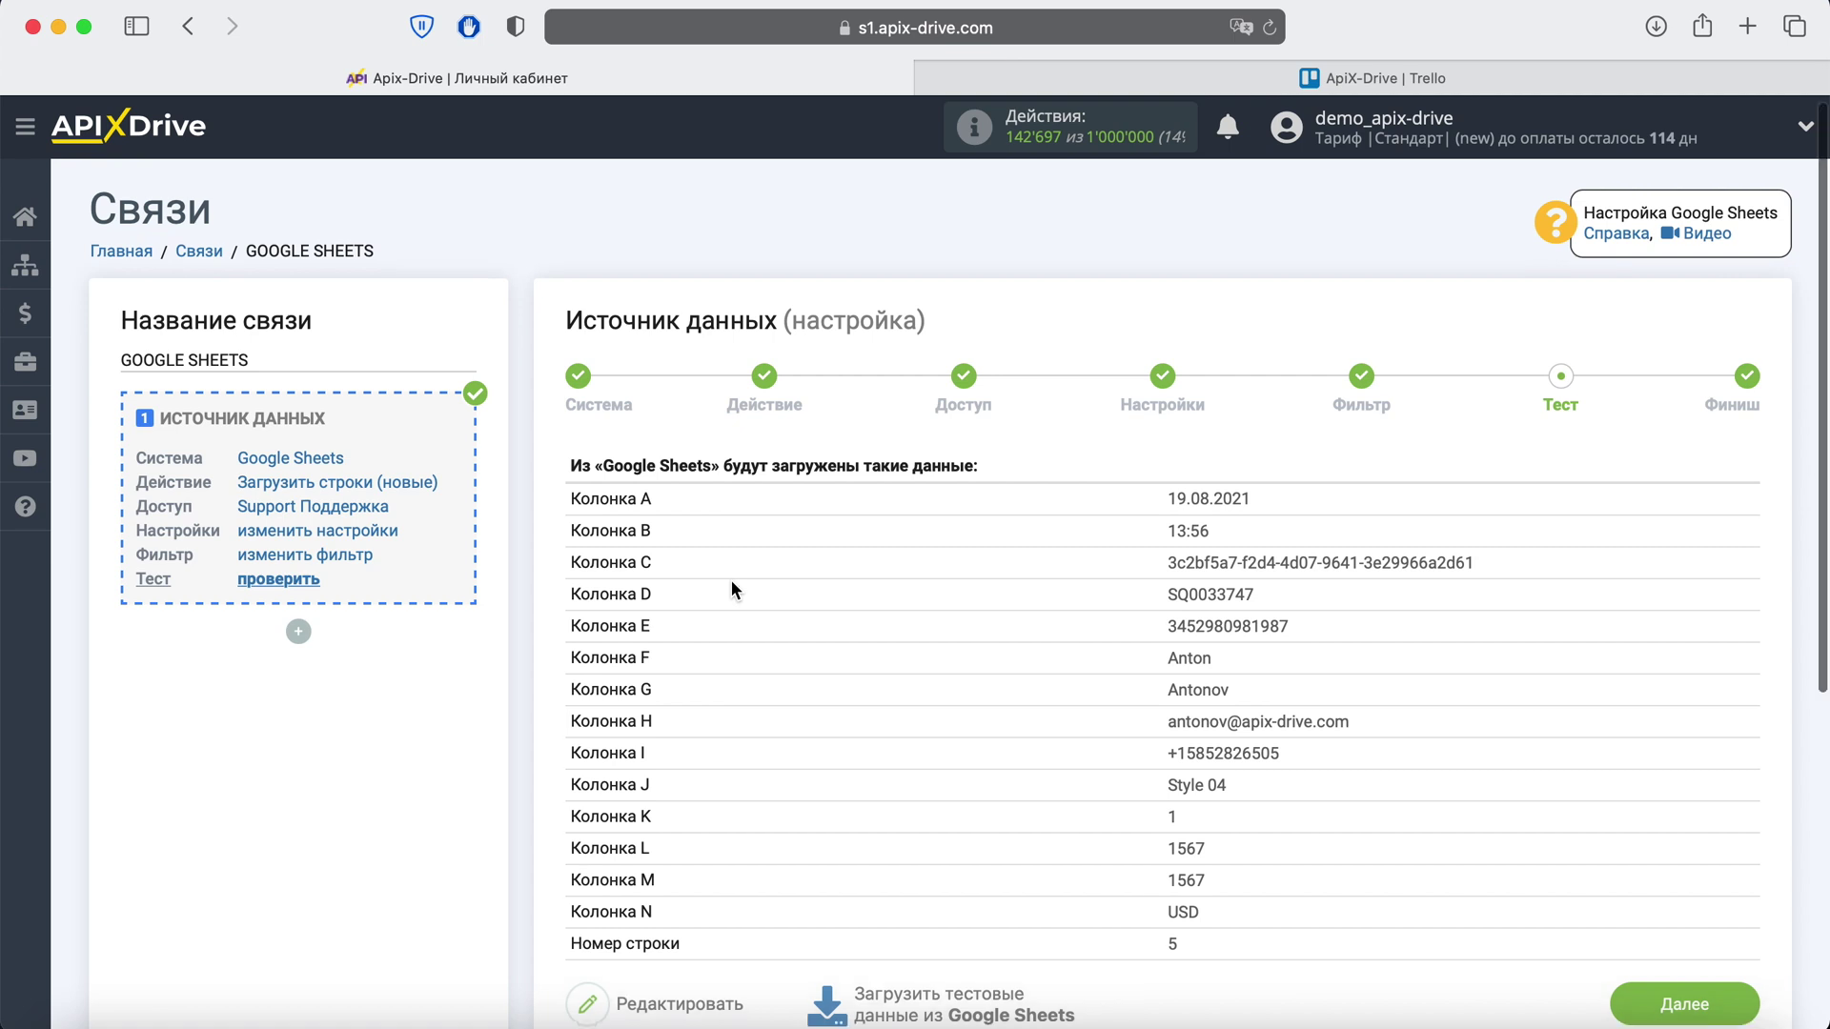
pyautogui.scroll(-2, 734, 588)
pyautogui.click(1642, 931)
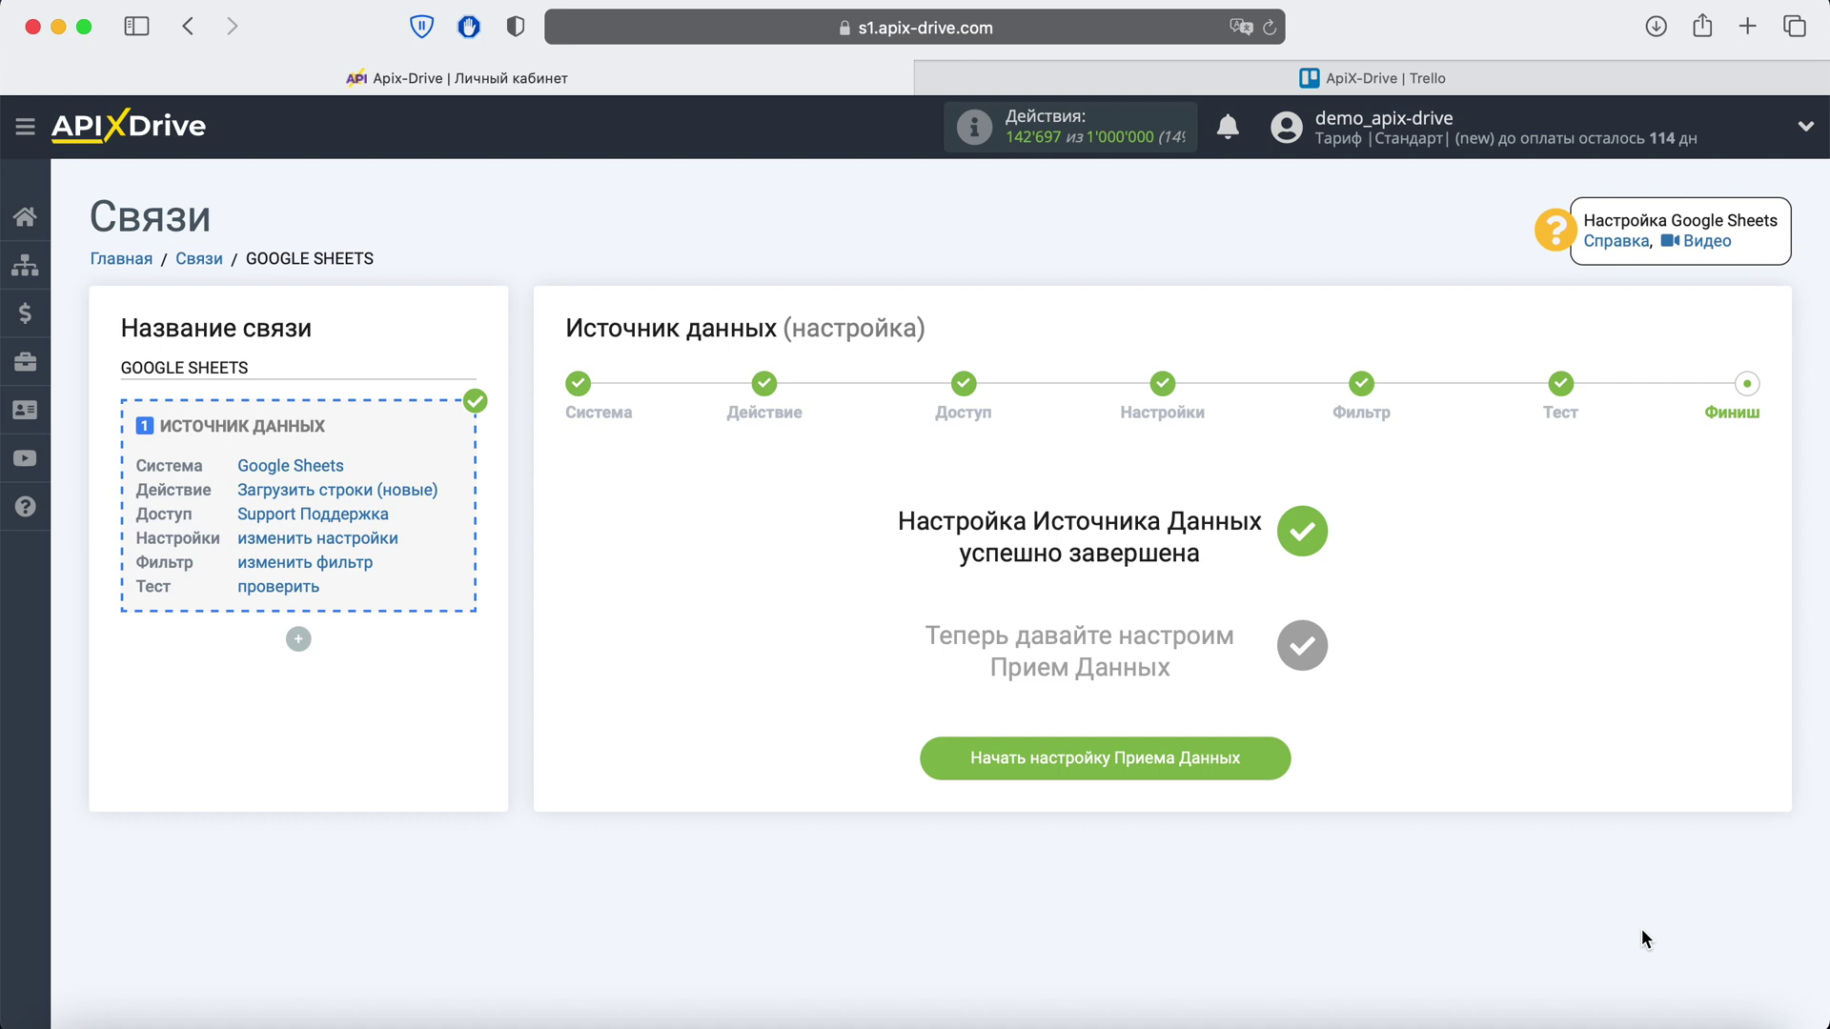
# Start the receiver setup and choose Trello as the receiving system.
pyautogui.click(1268, 757)
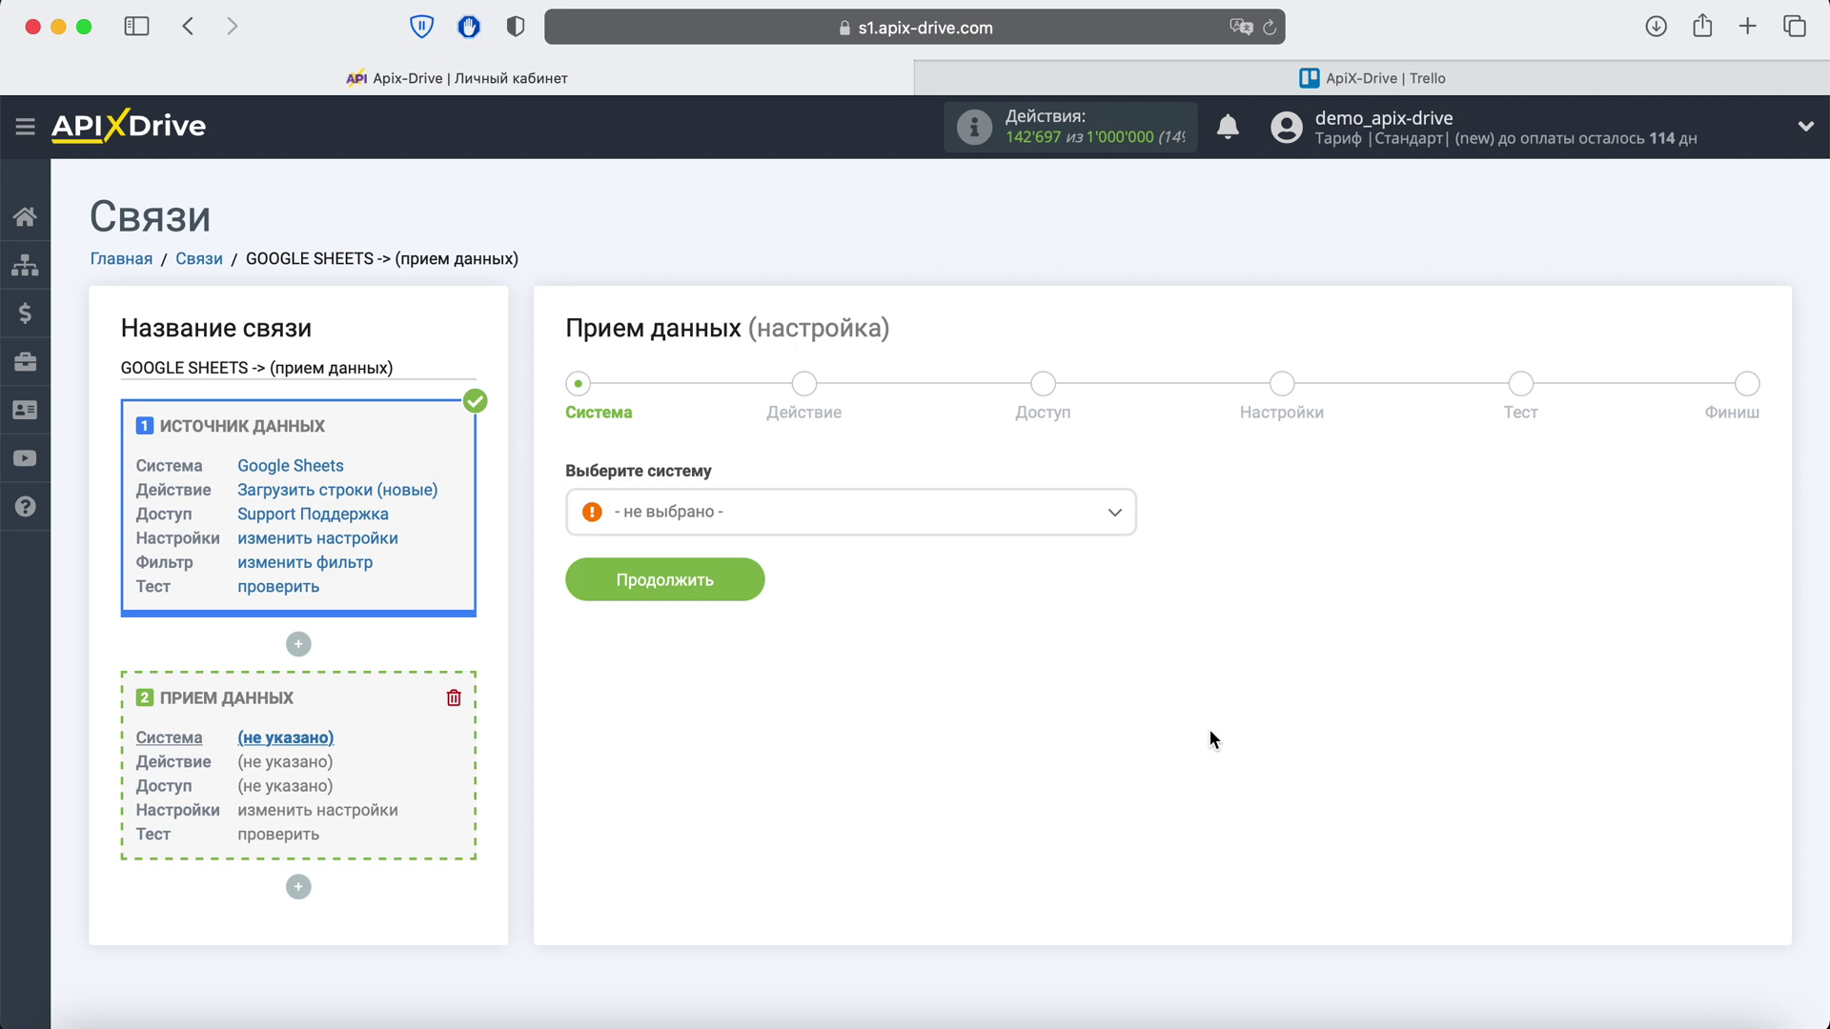
pyautogui.click(882, 512)
pyautogui.scroll(-5, 913, 667)
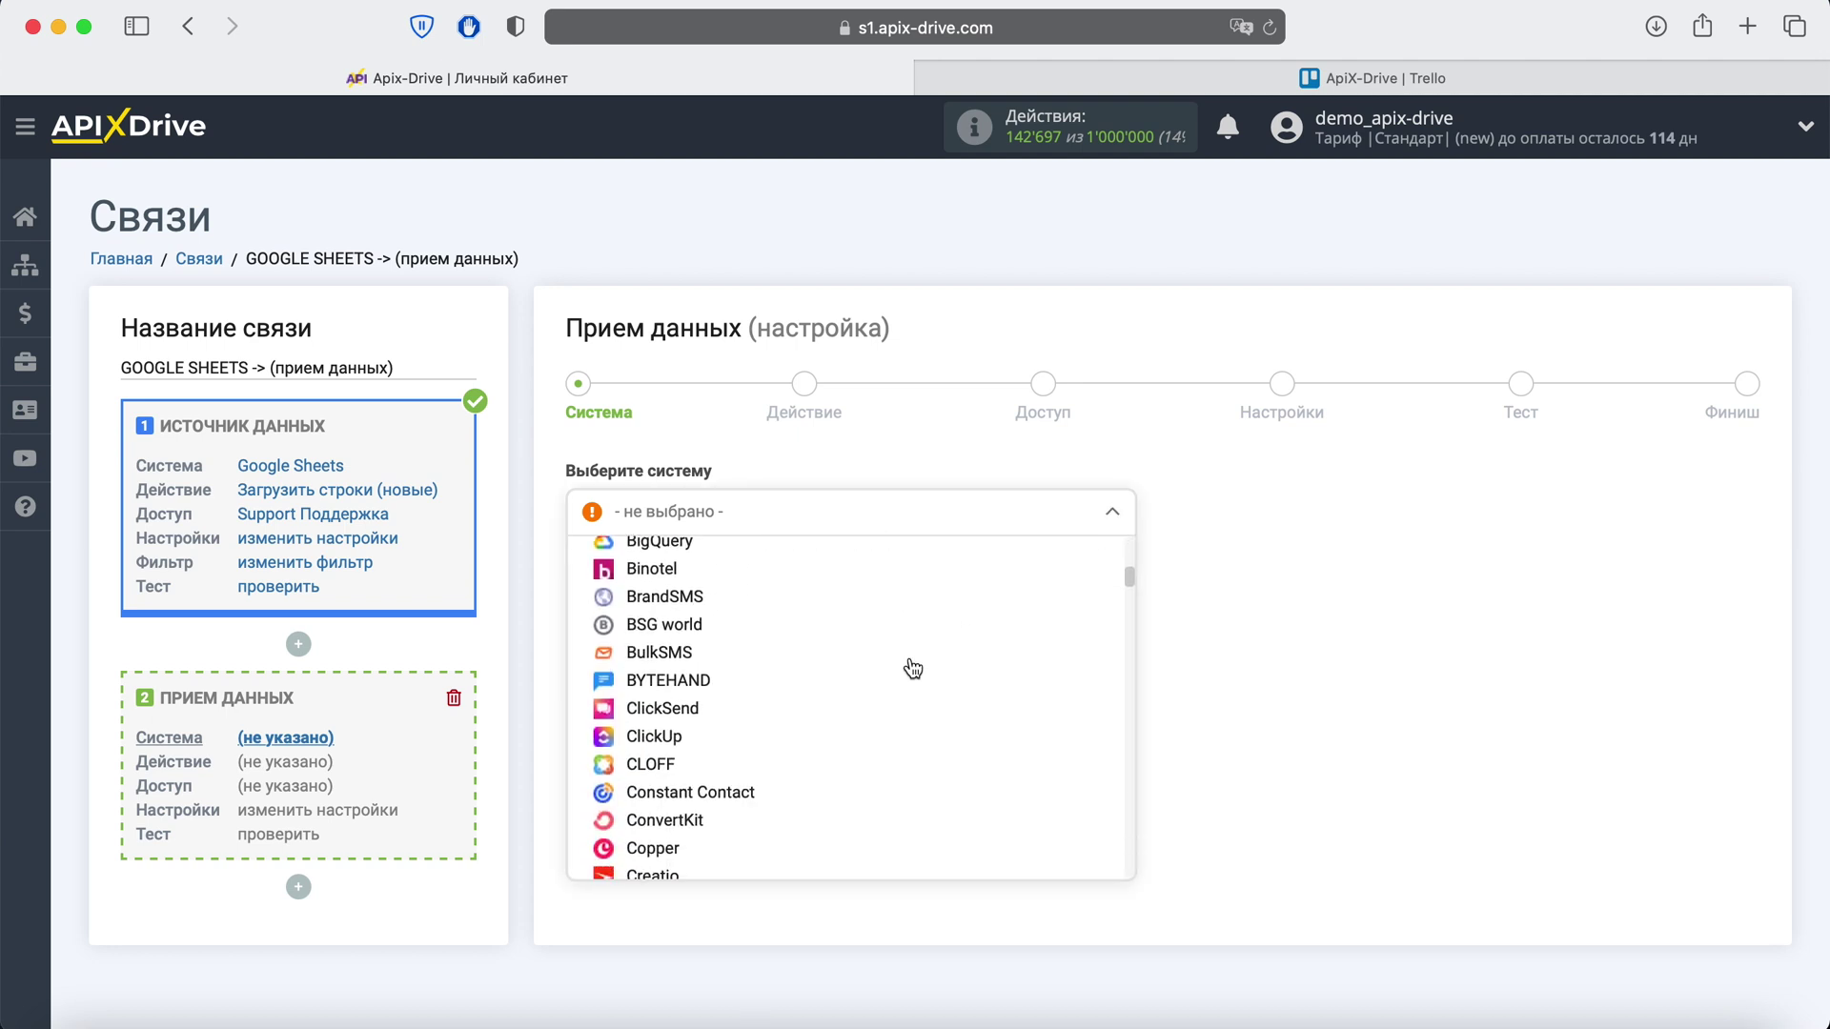
pyautogui.scroll(-5, 913, 667)
pyautogui.scroll(-5, 913, 667)
pyautogui.scroll(-5, 913, 667)
pyautogui.scroll(-5, 912, 667)
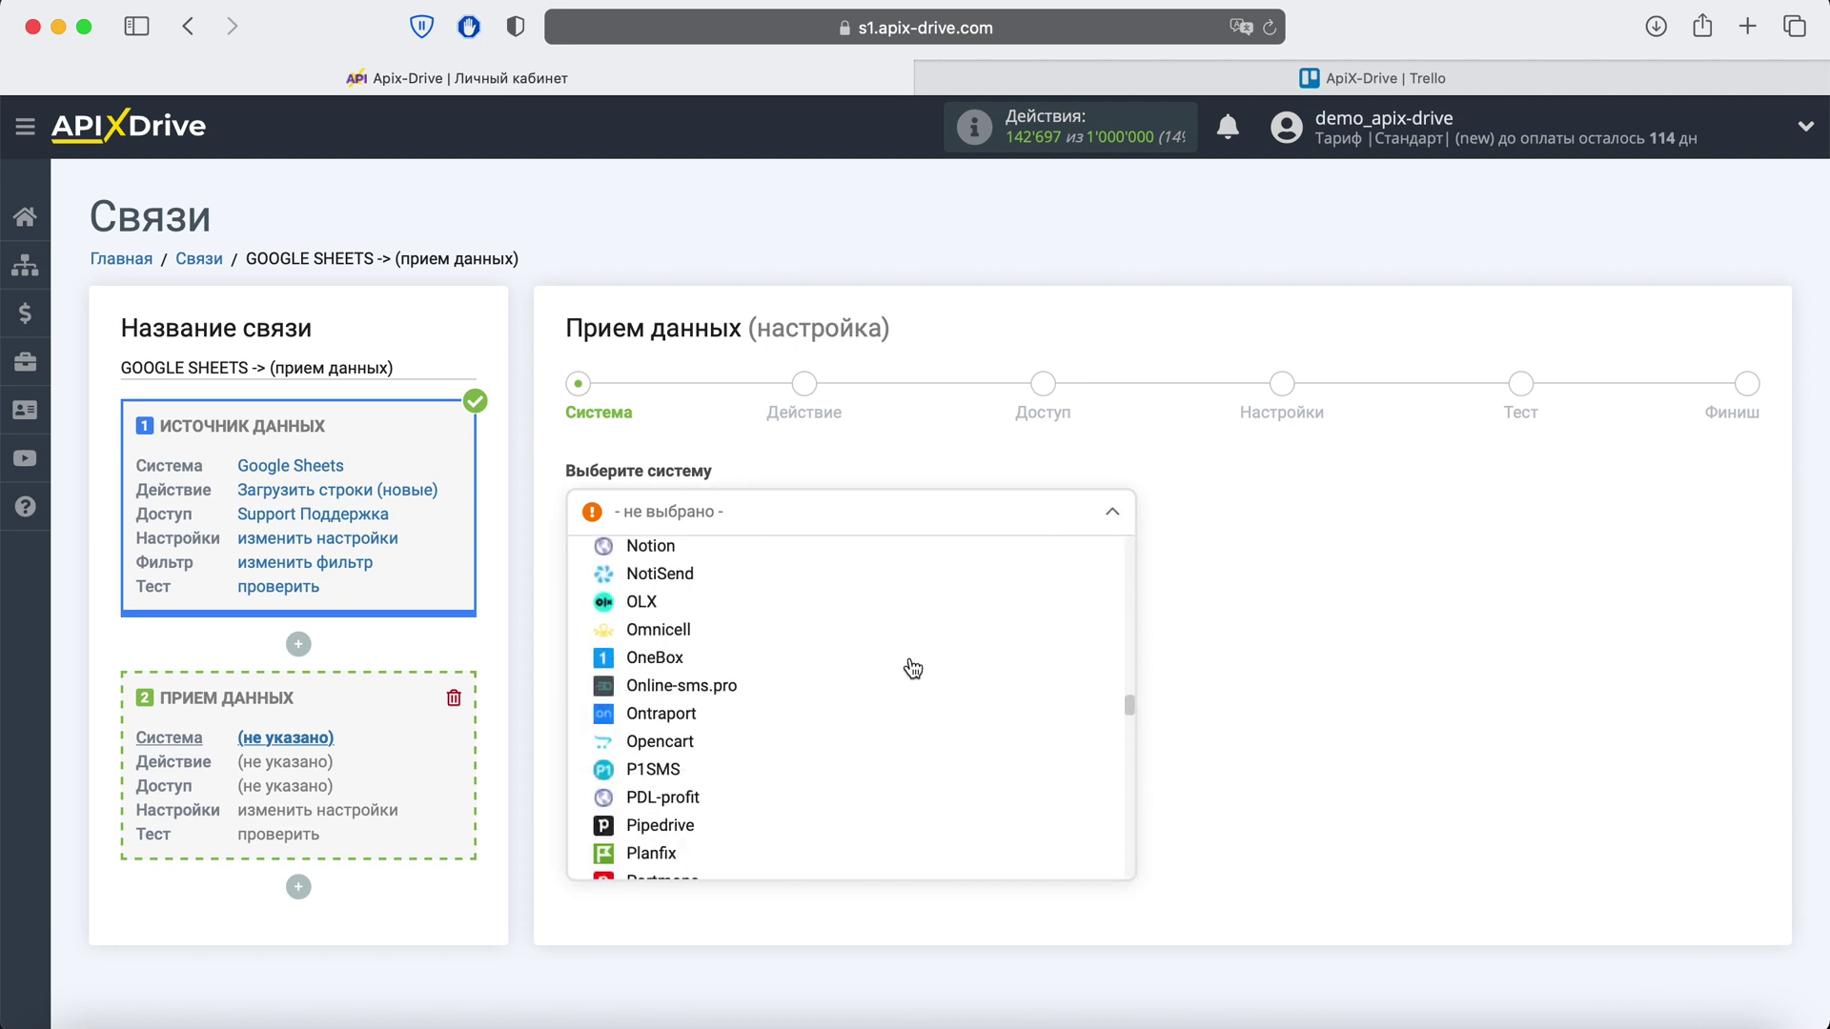
pyautogui.scroll(-5, 913, 667)
pyautogui.scroll(-5, 913, 667)
pyautogui.scroll(-5, 913, 667)
pyautogui.scroll(-5, 913, 667)
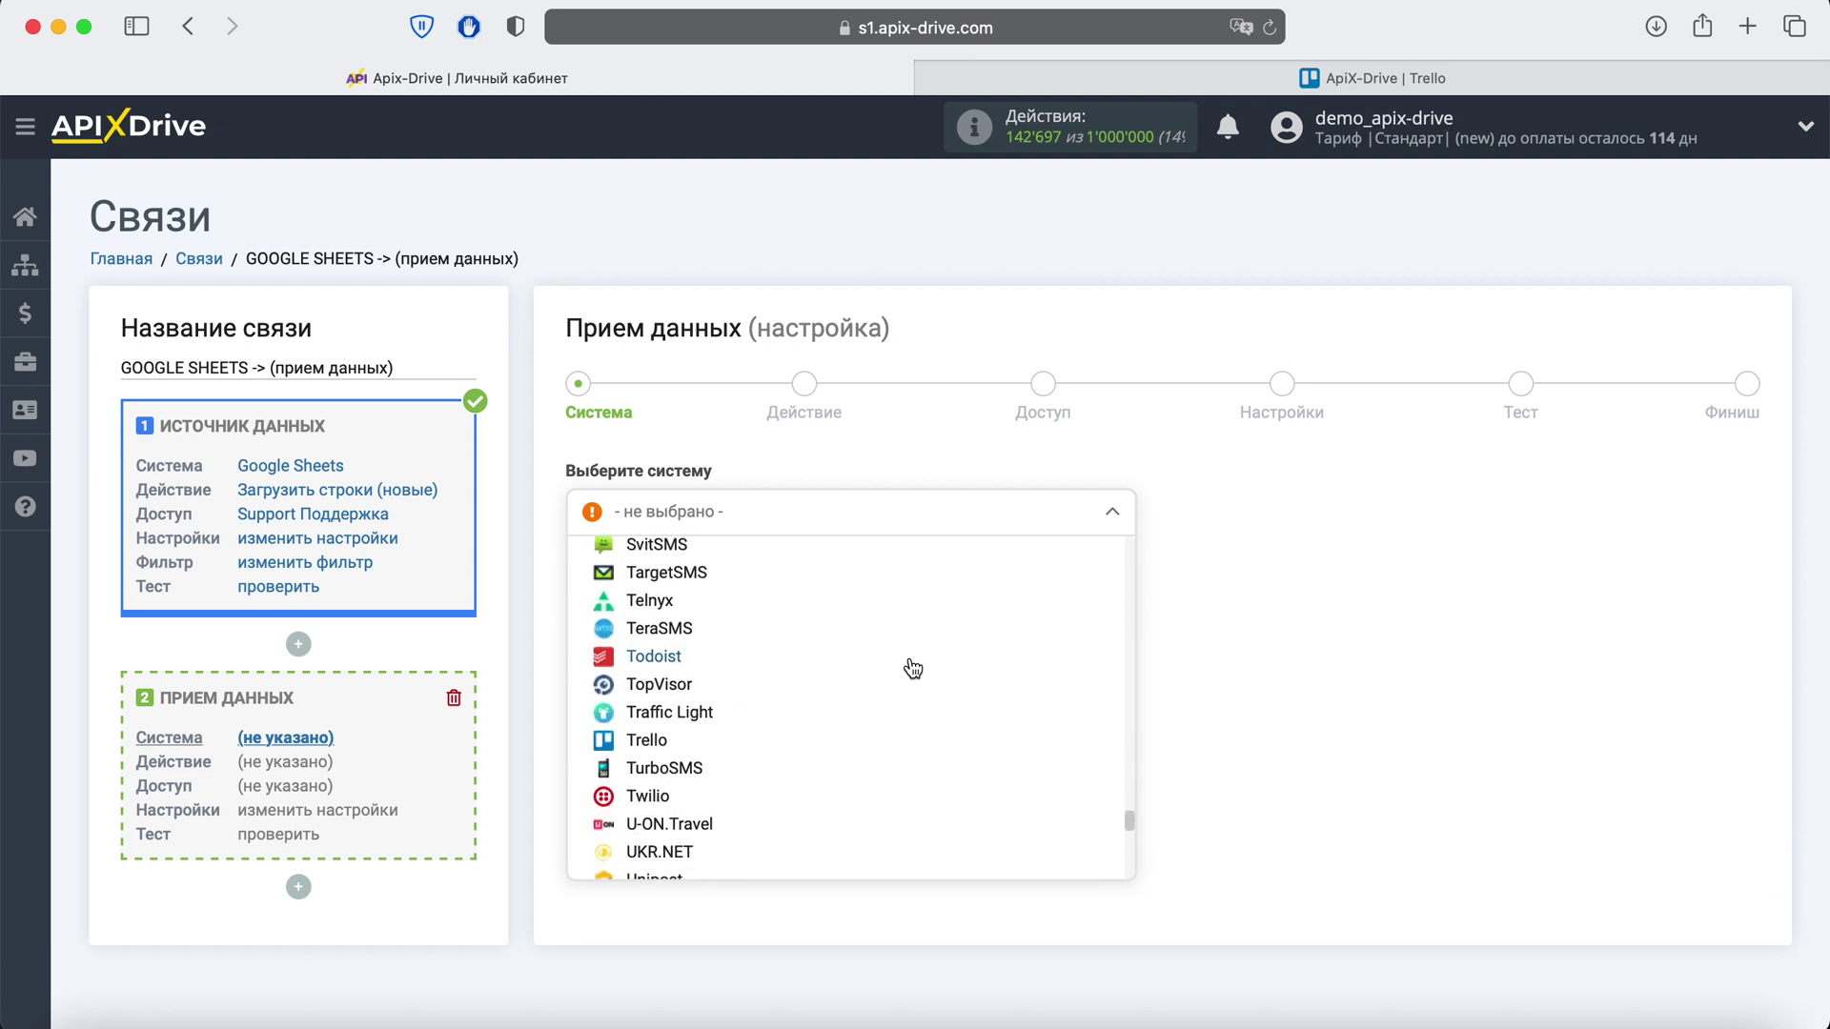
pyautogui.scroll(-2, 913, 667)
pyautogui.click(679, 650)
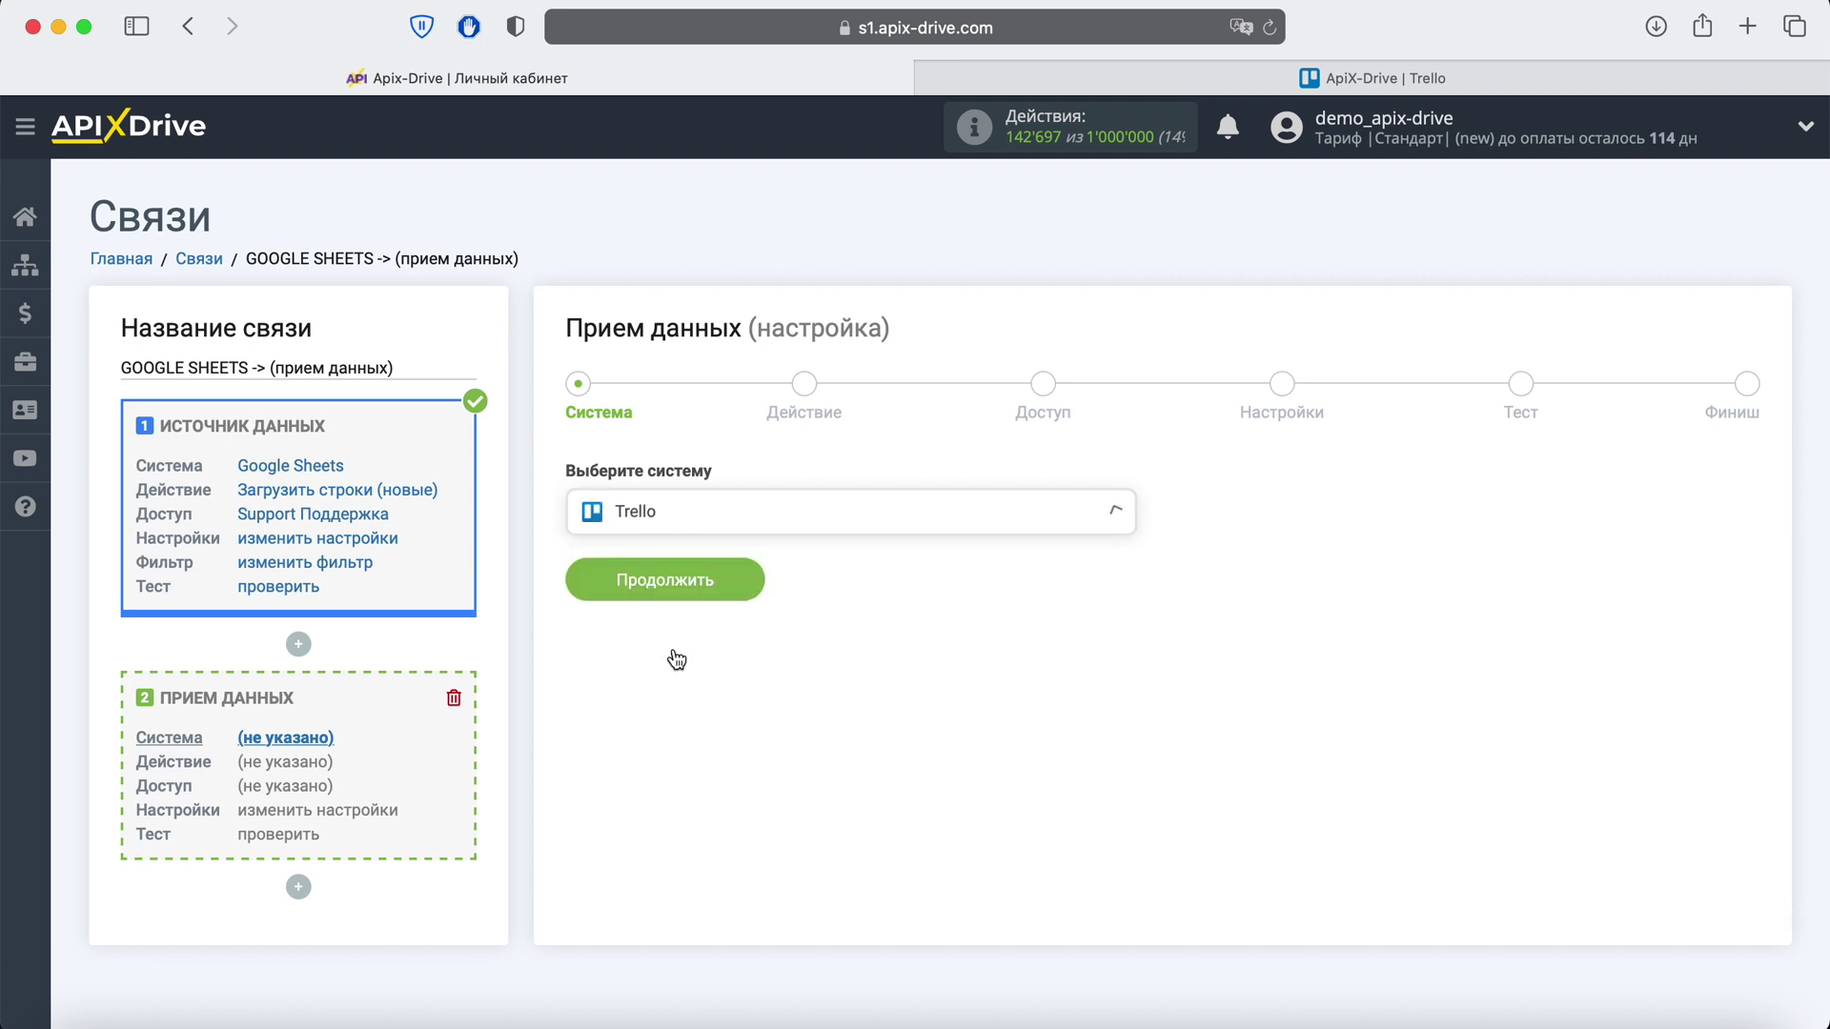
pyautogui.click(748, 581)
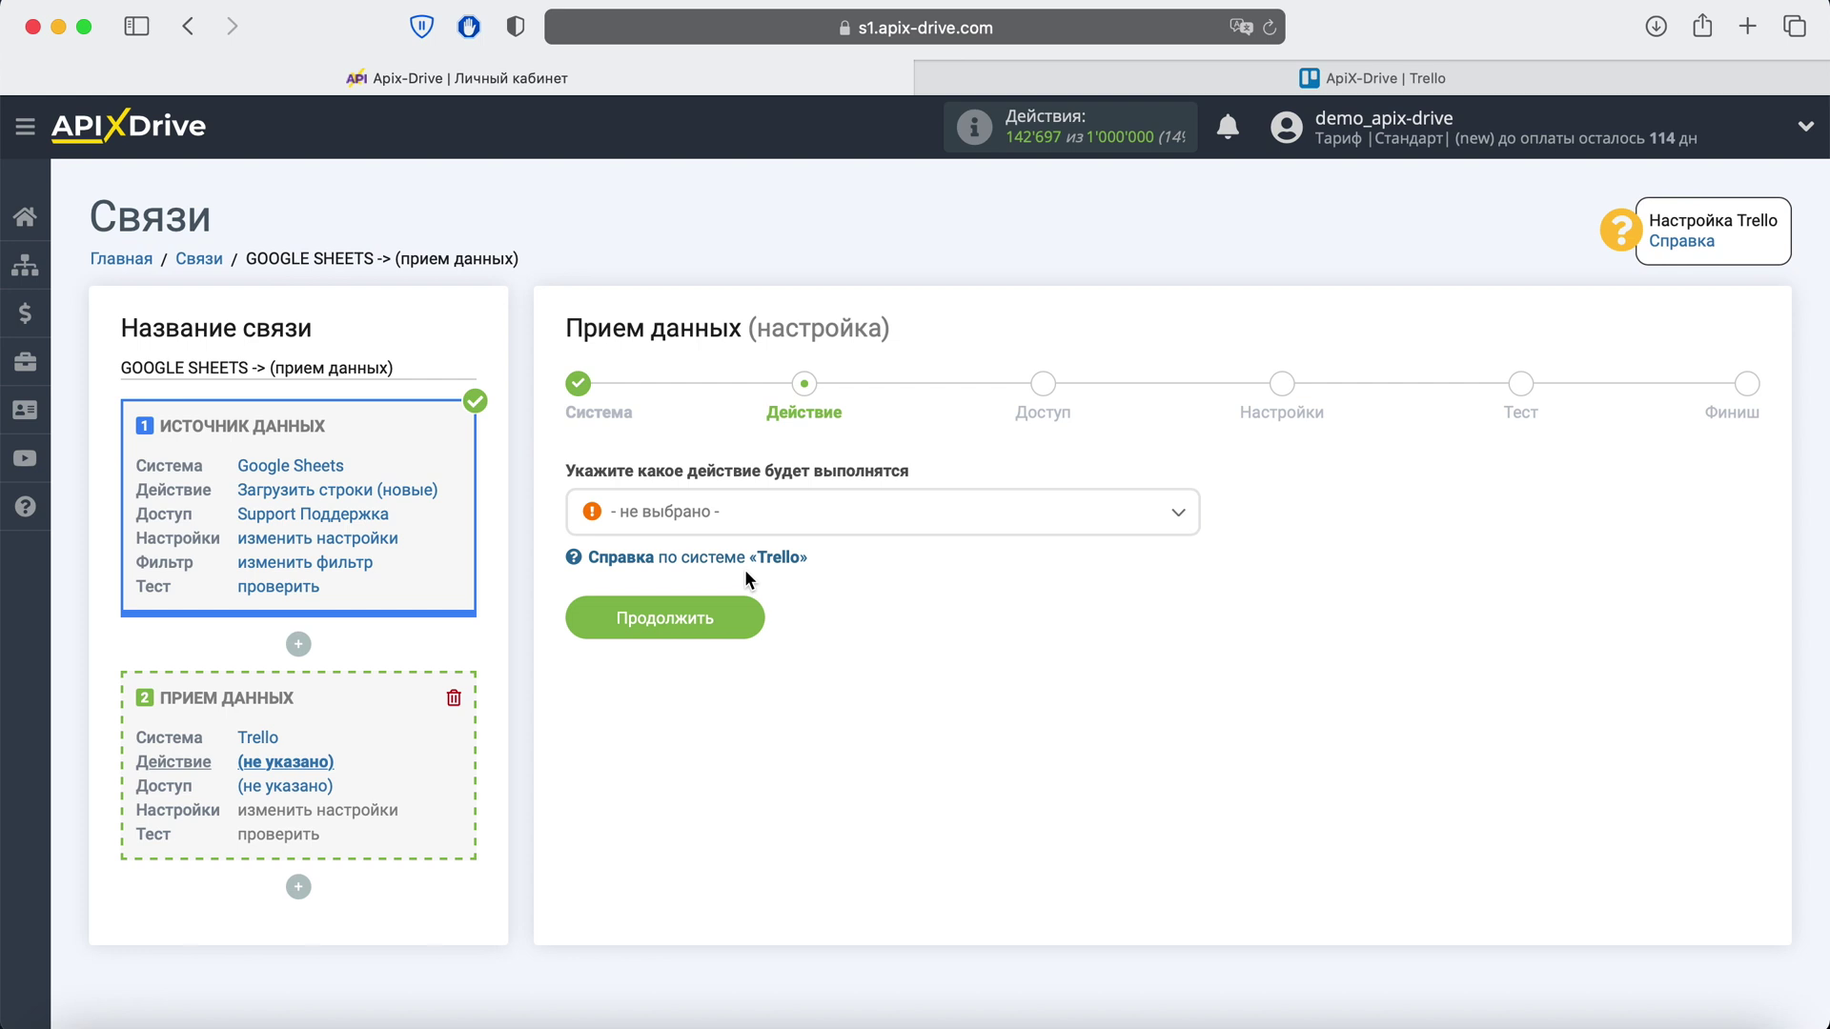
# Set the Trello action to Создать карточку.
pyautogui.click(739, 515)
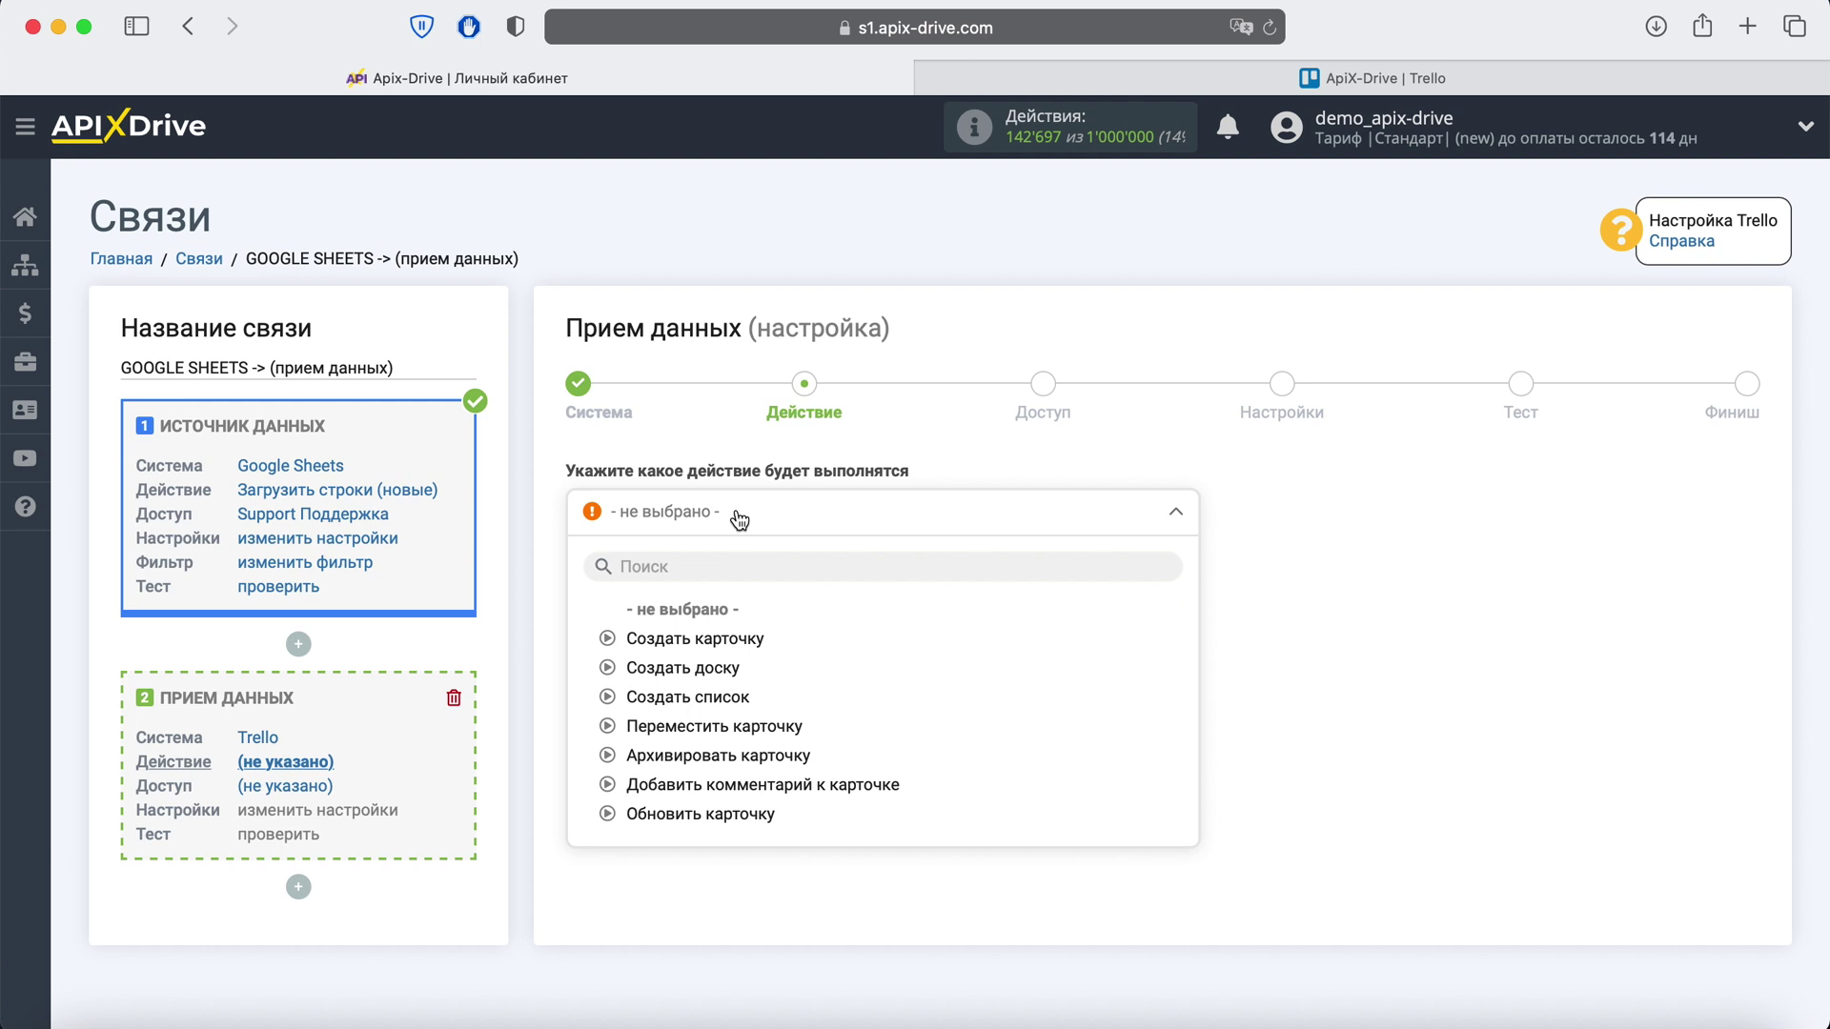
pyautogui.click(735, 639)
pyautogui.click(740, 614)
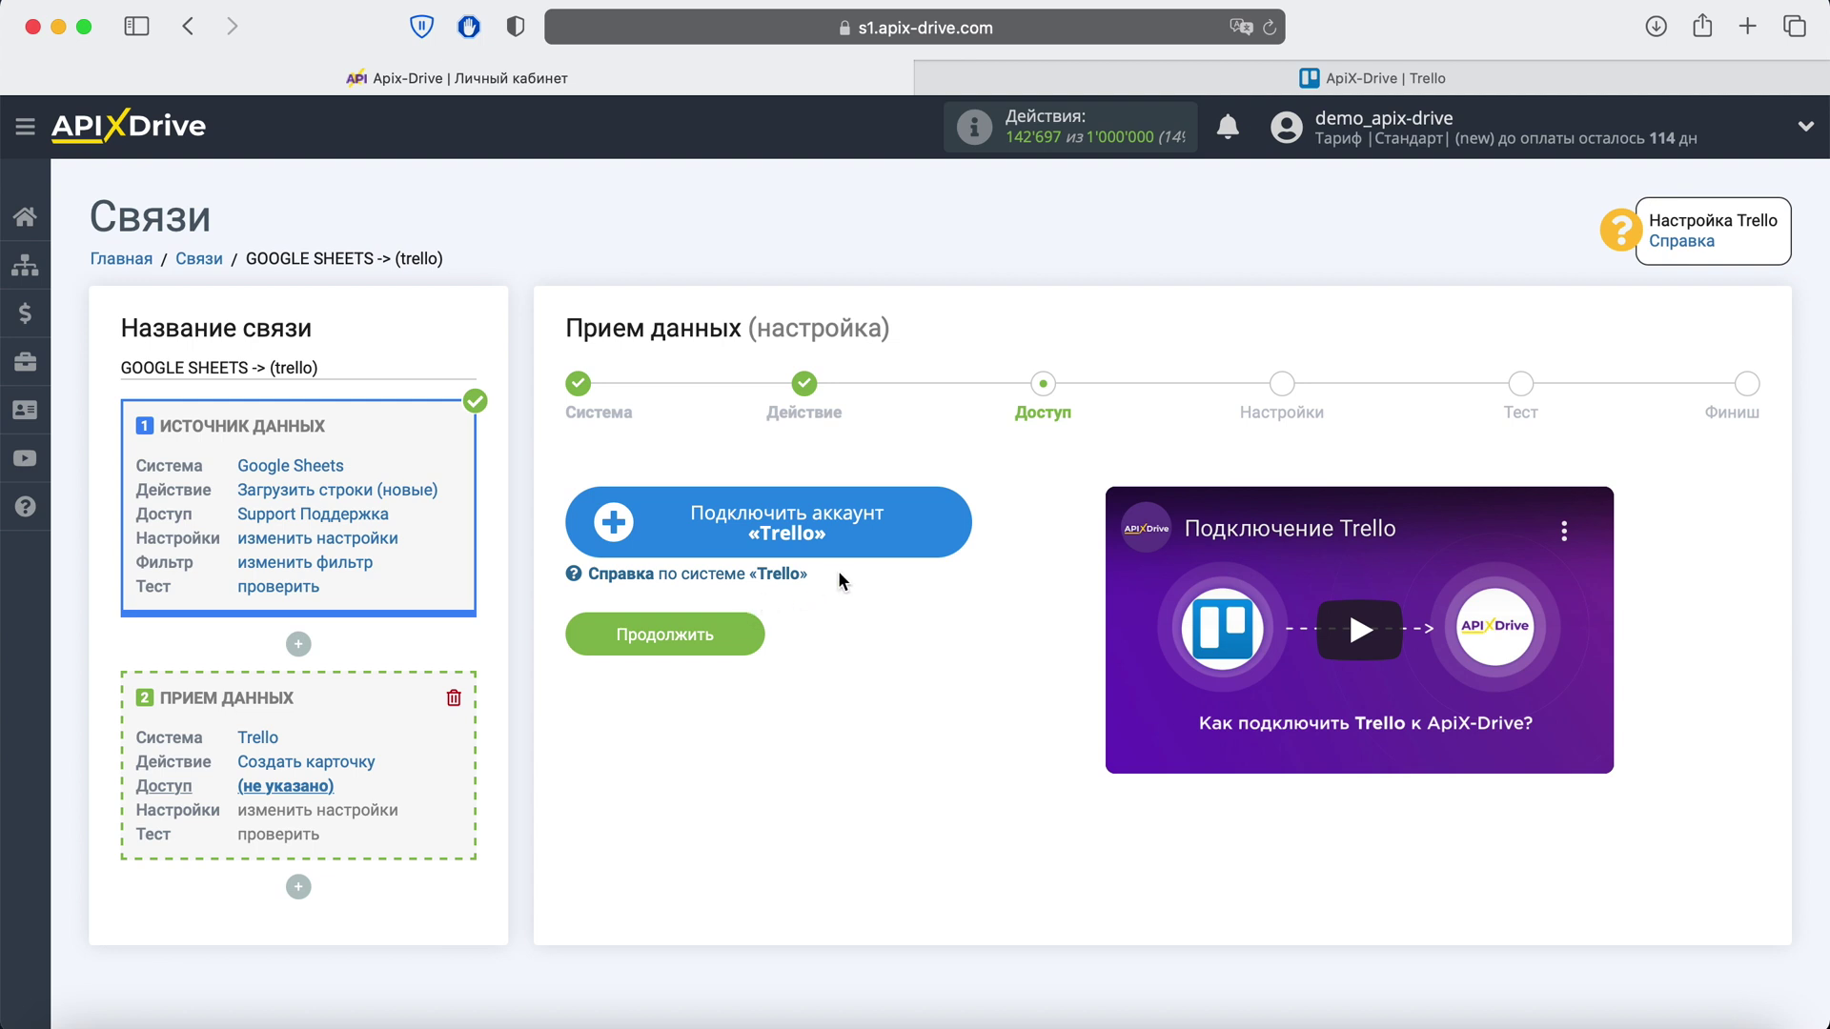
# Log in to Trello with the account e-mail and password.
pyautogui.click(939, 527)
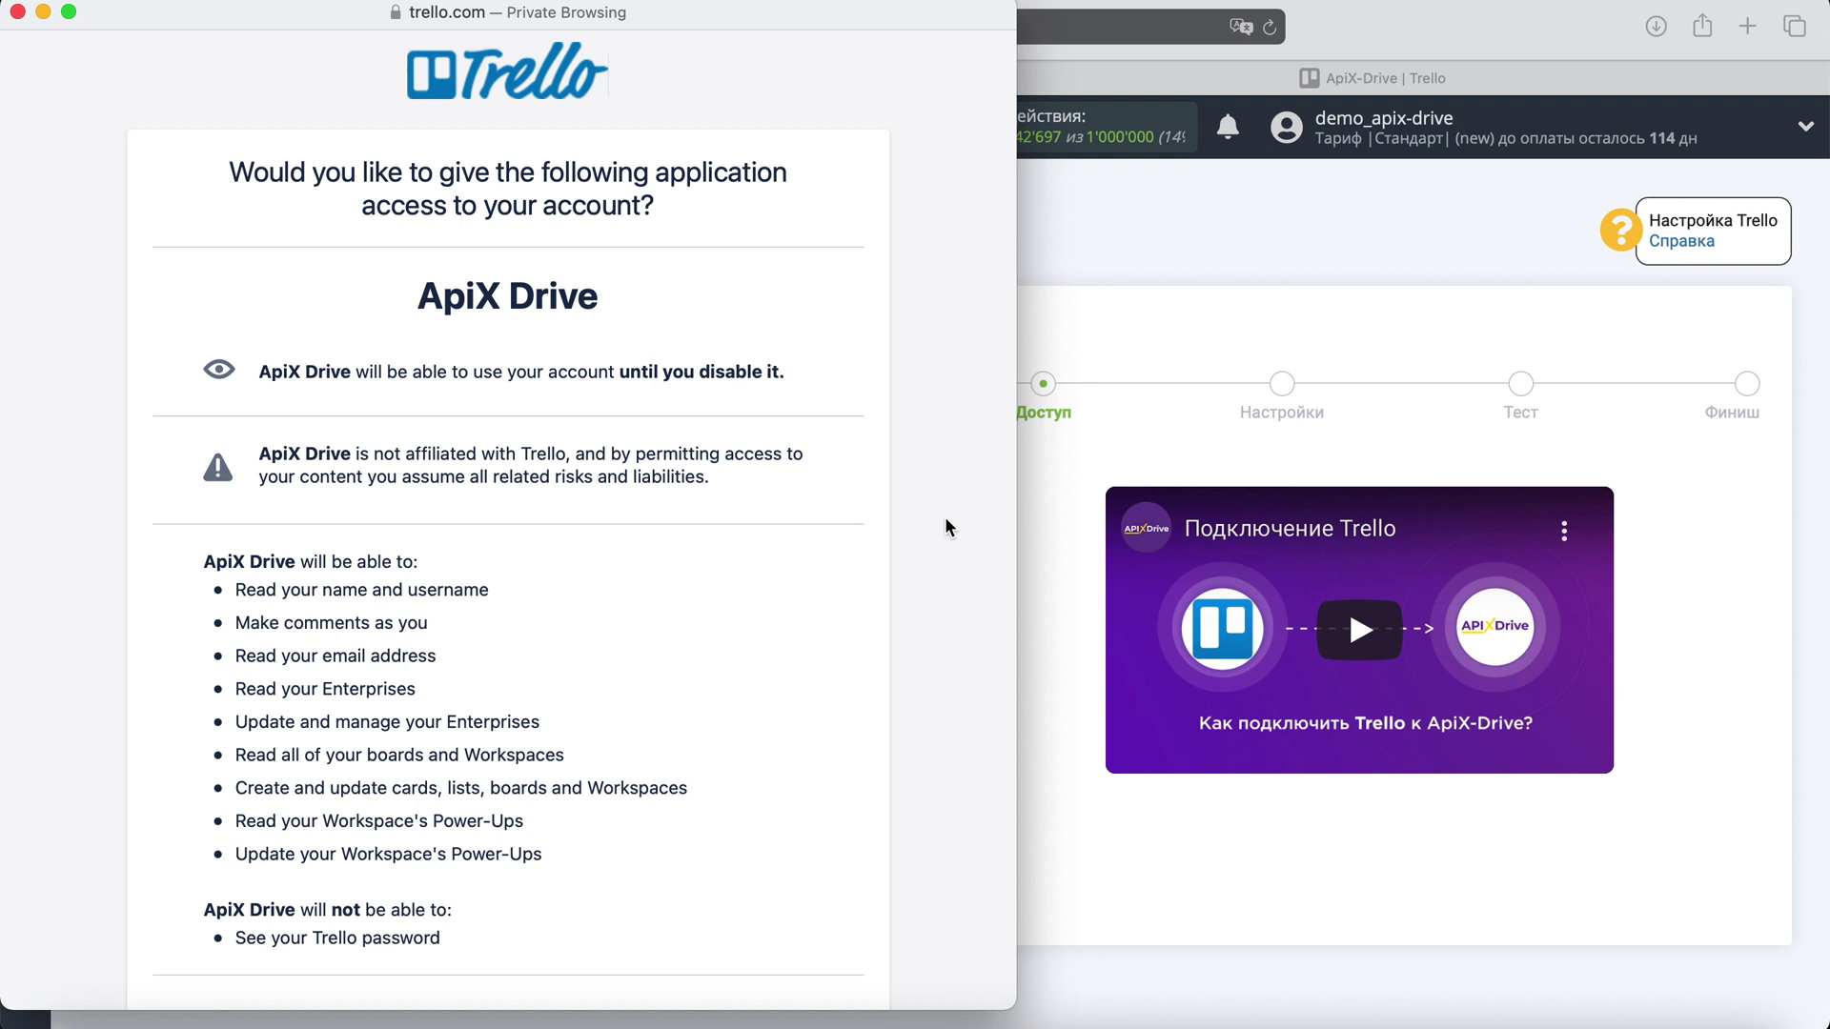
pyautogui.scroll(-2, 946, 516)
pyautogui.click(773, 952)
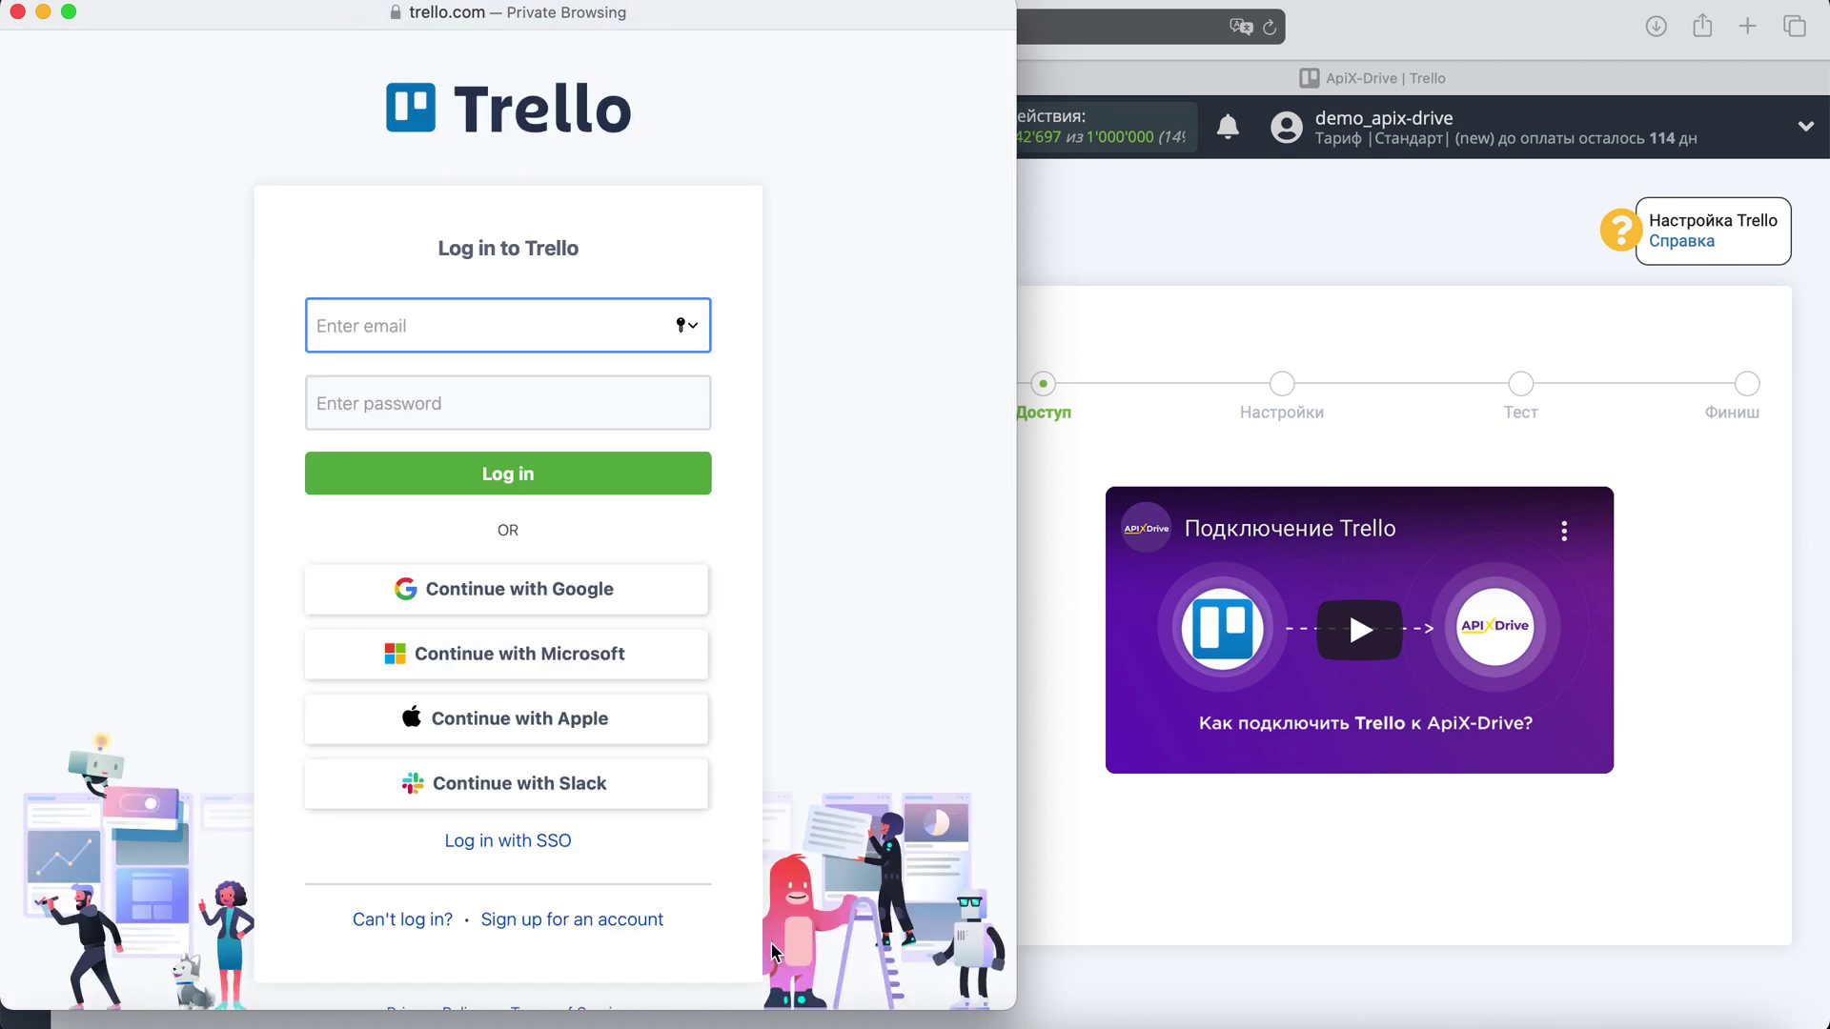
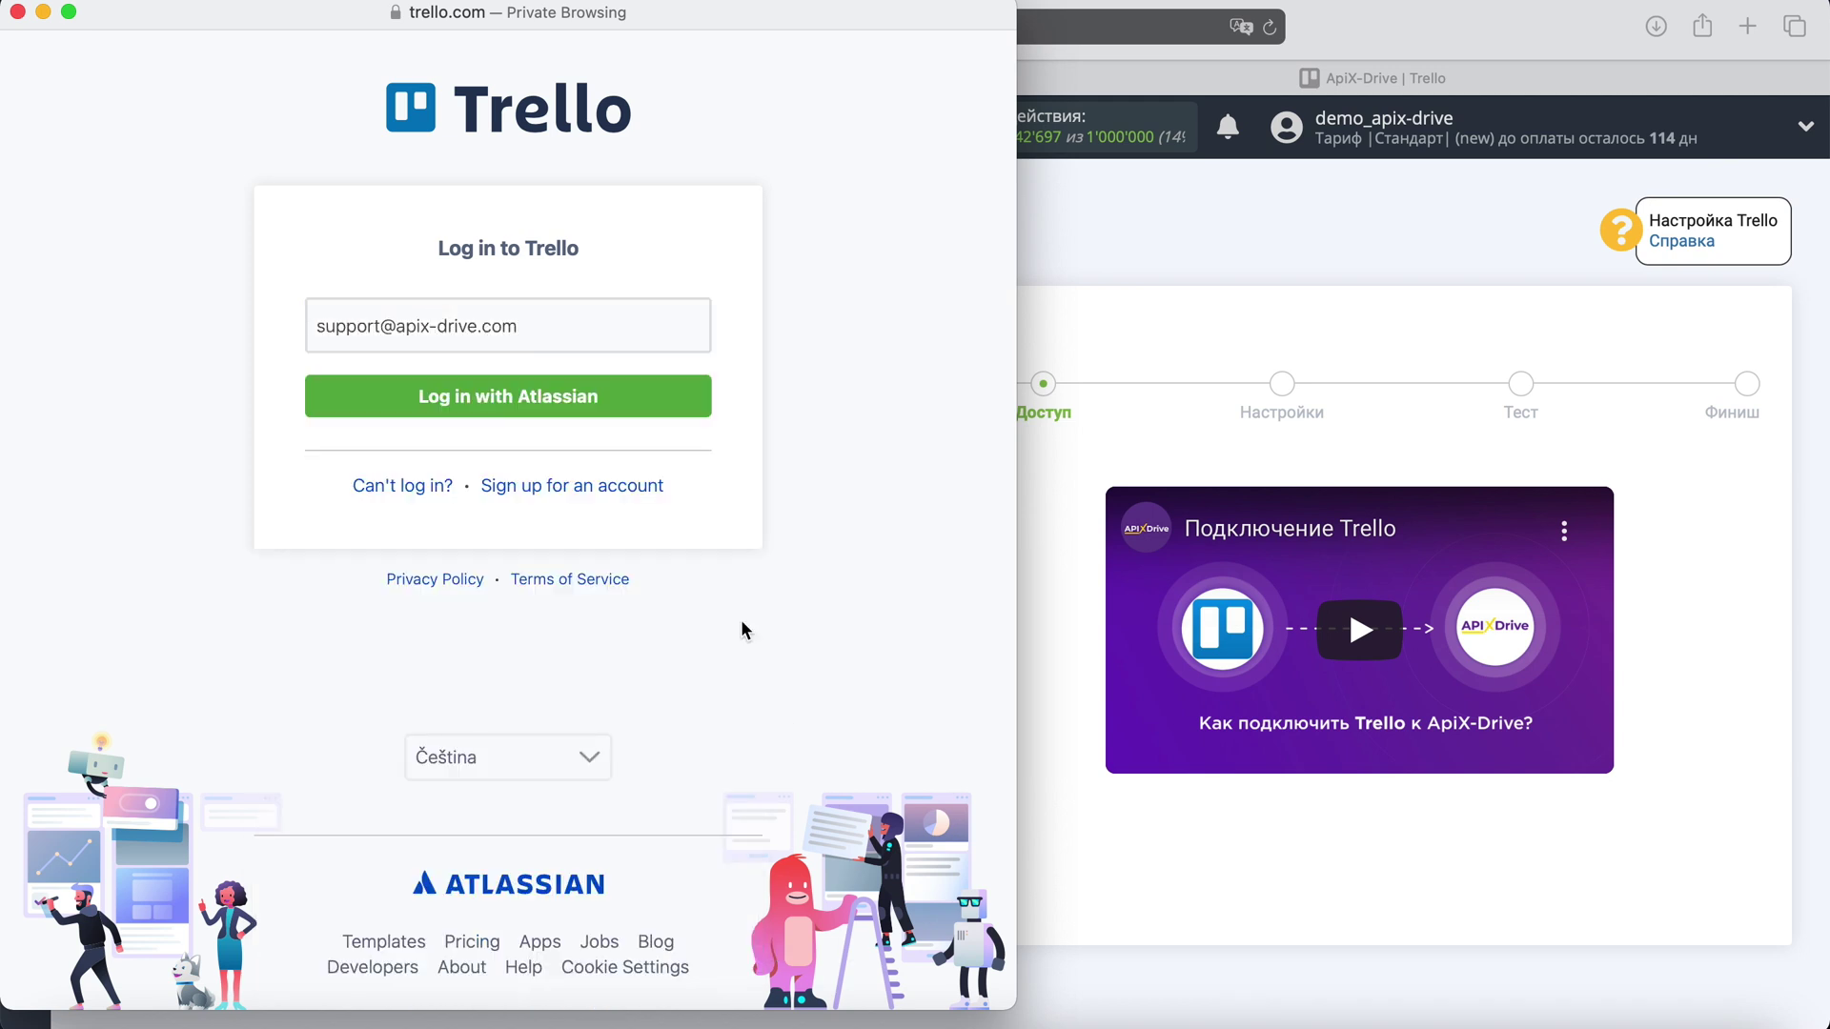
pyautogui.click(666, 400)
pyautogui.write('••')
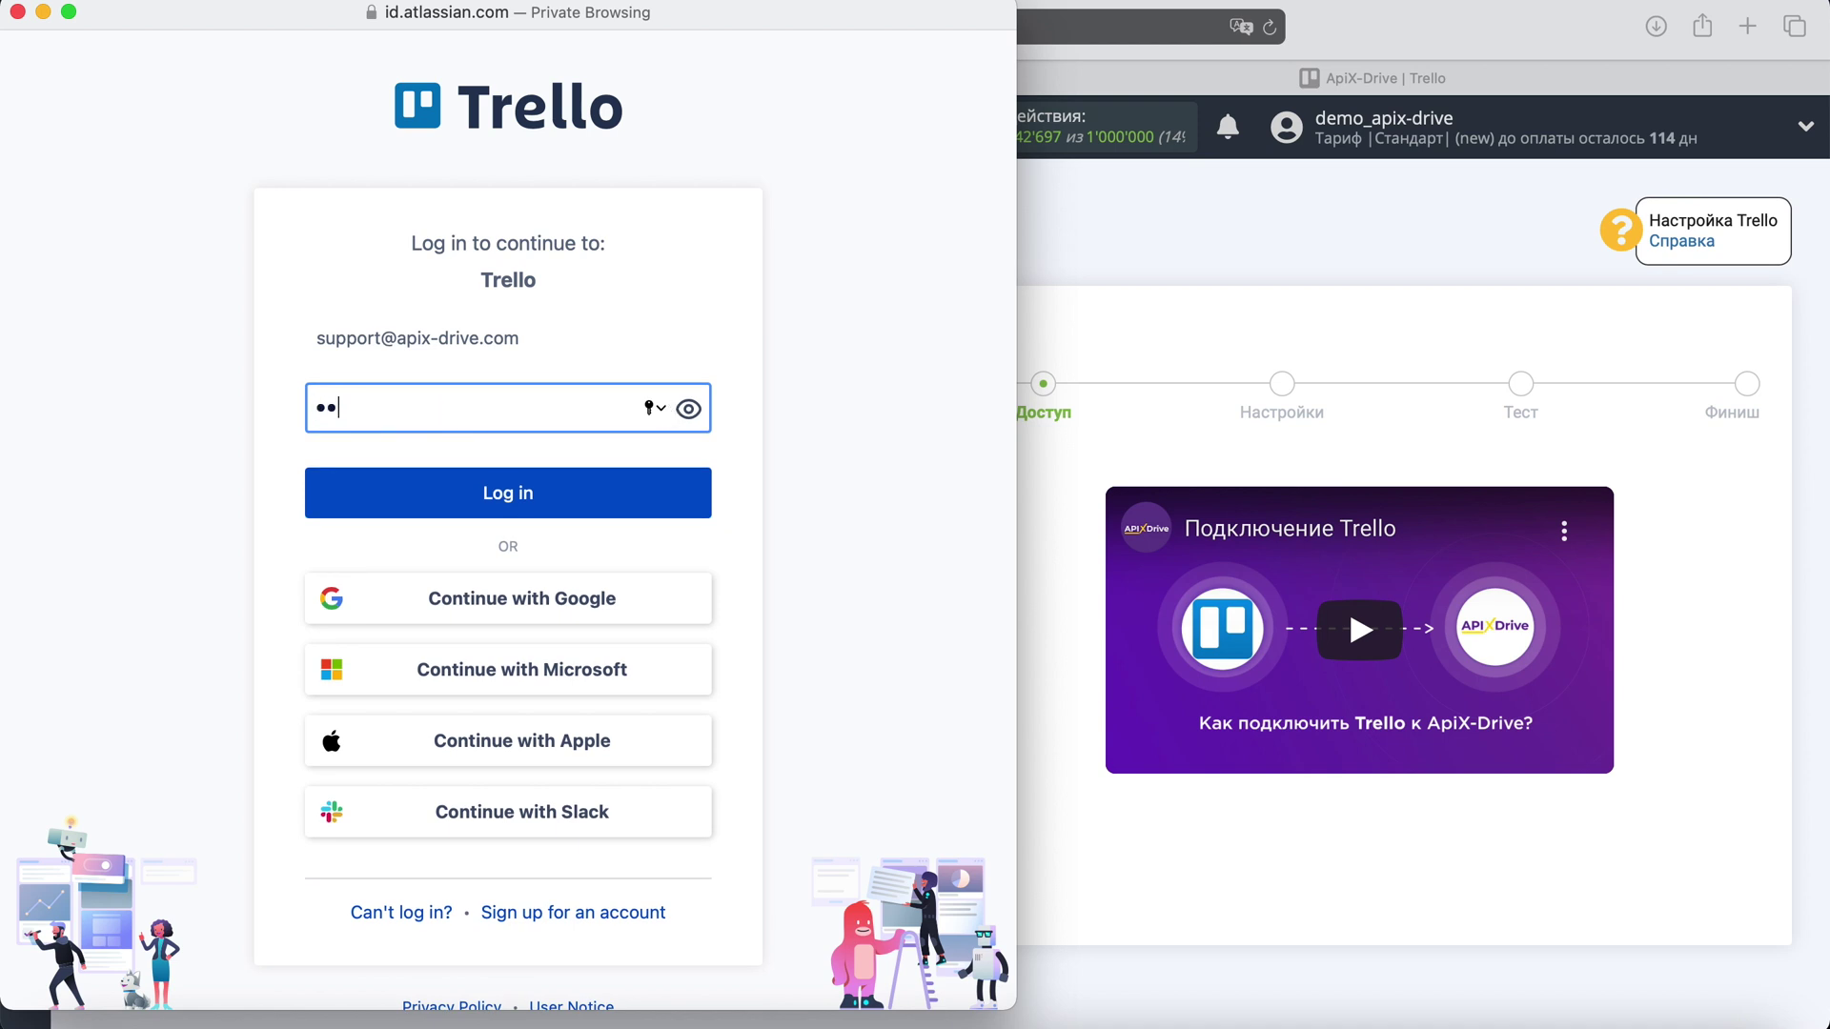
pyautogui.write('••••••••••')
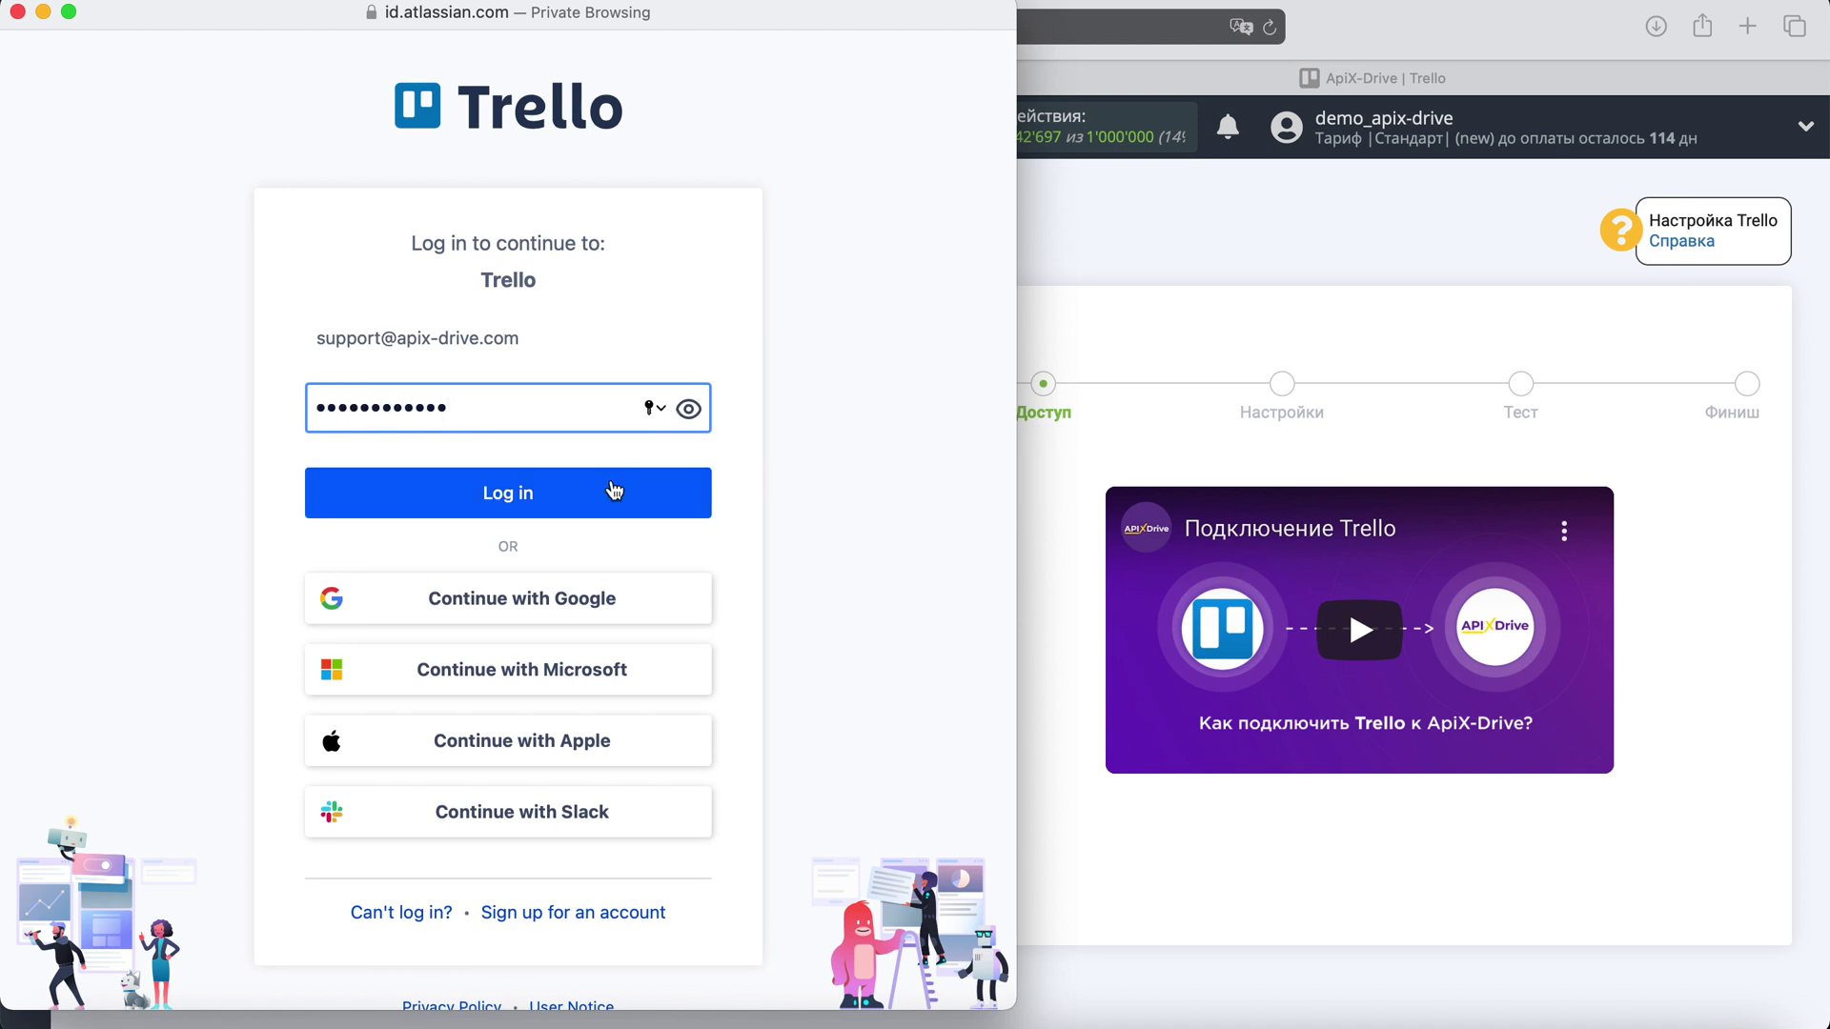
pyautogui.click(614, 488)
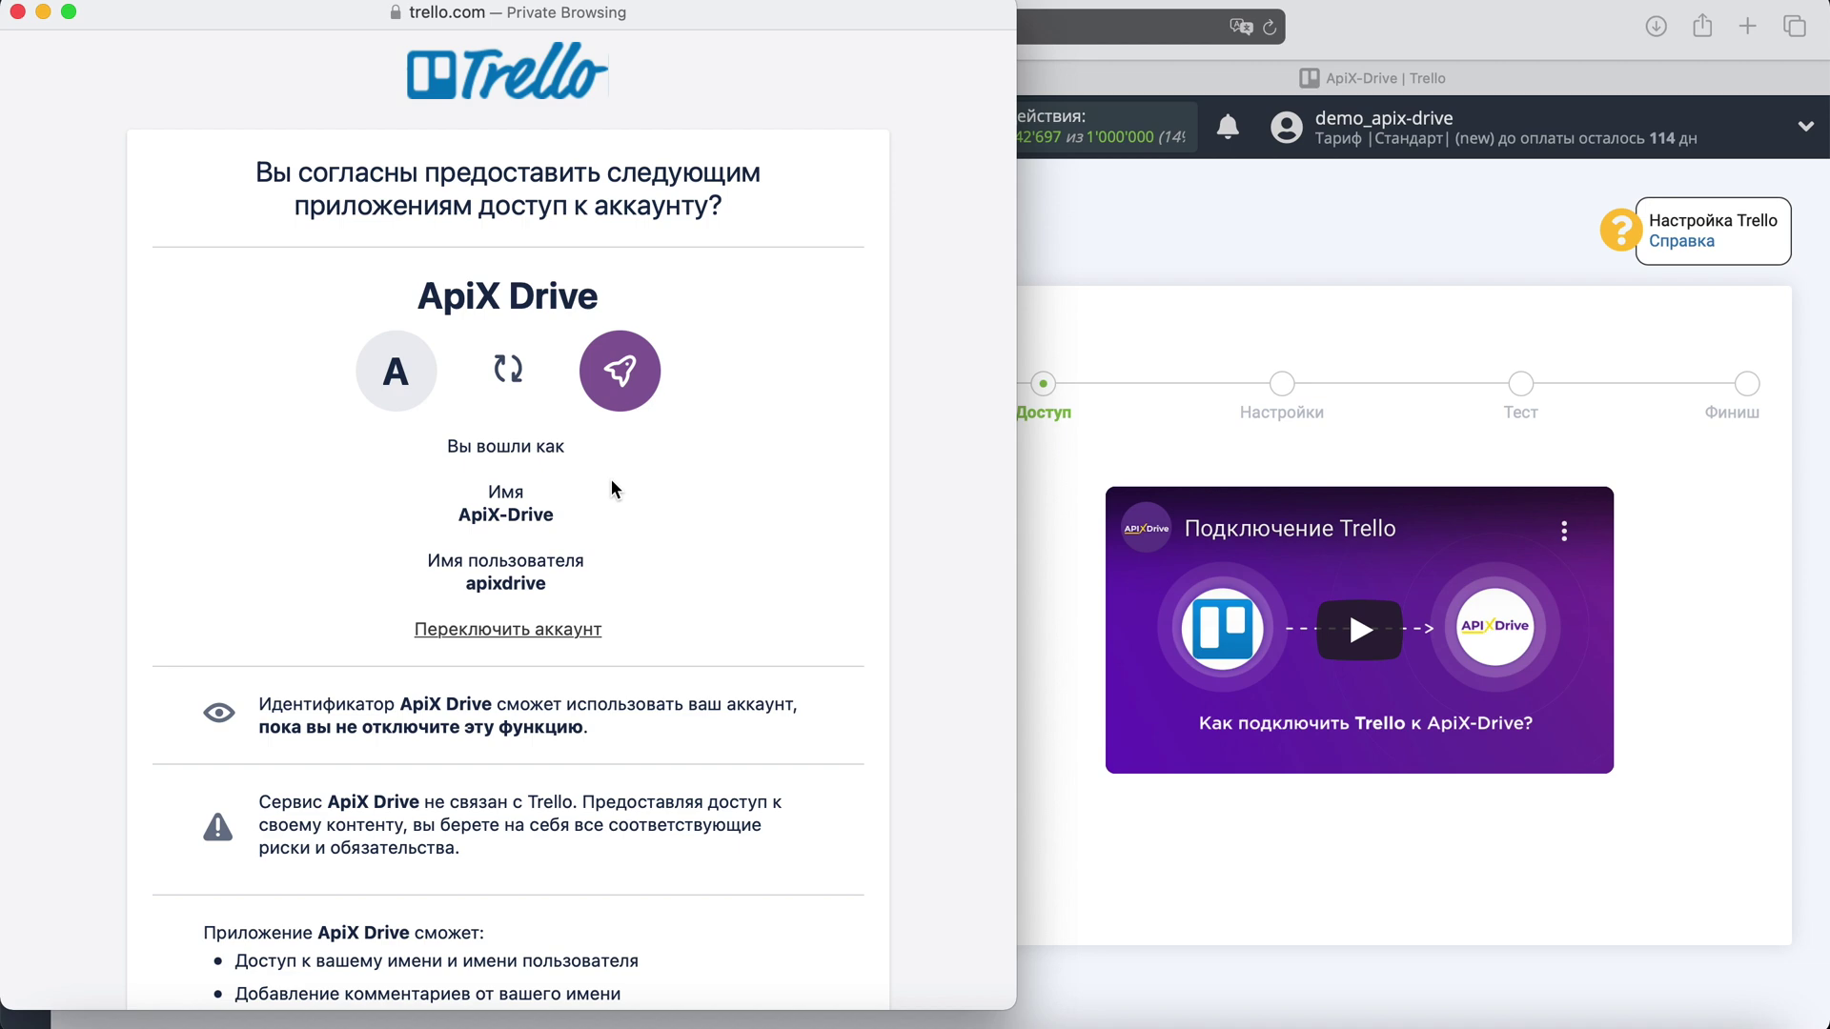
# Allow ApiX Drive access to the Trello account on the consent page.
pyautogui.scroll(-2, 609, 488)
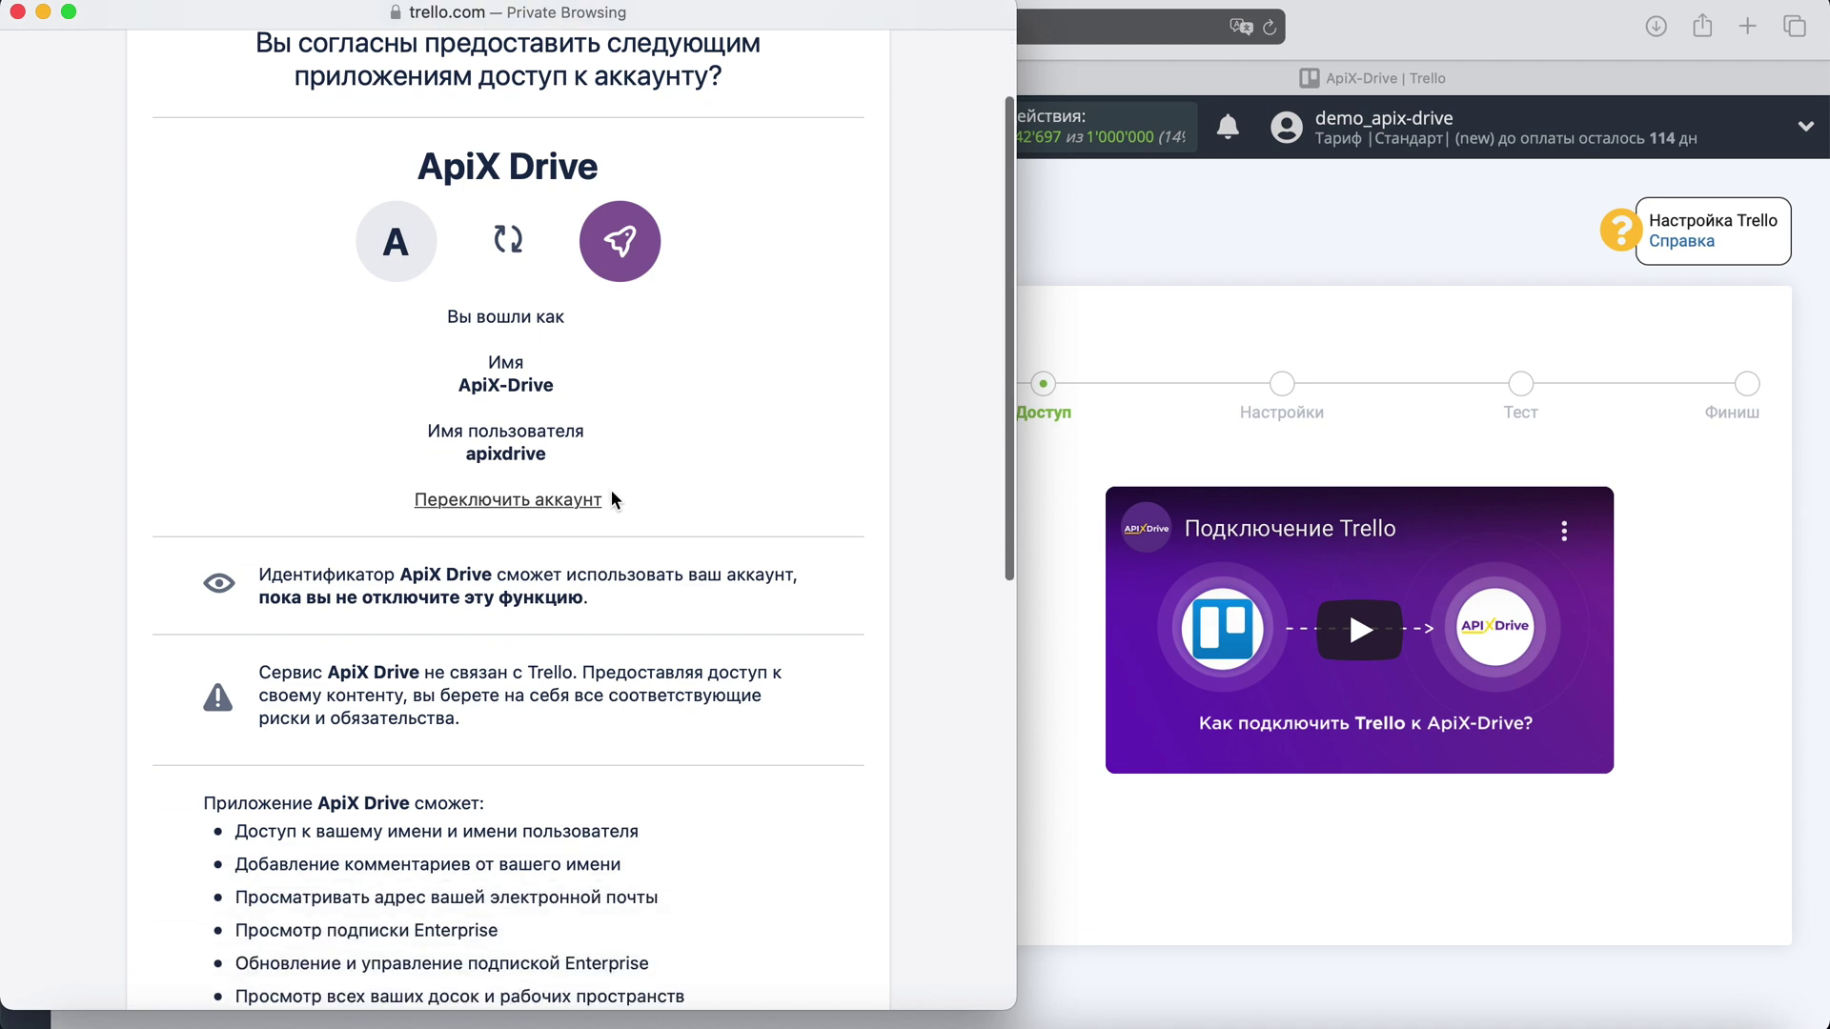
pyautogui.scroll(-2, 610, 490)
pyautogui.scroll(-3, 610, 489)
pyautogui.scroll(-3, 609, 489)
pyautogui.scroll(-1, 610, 490)
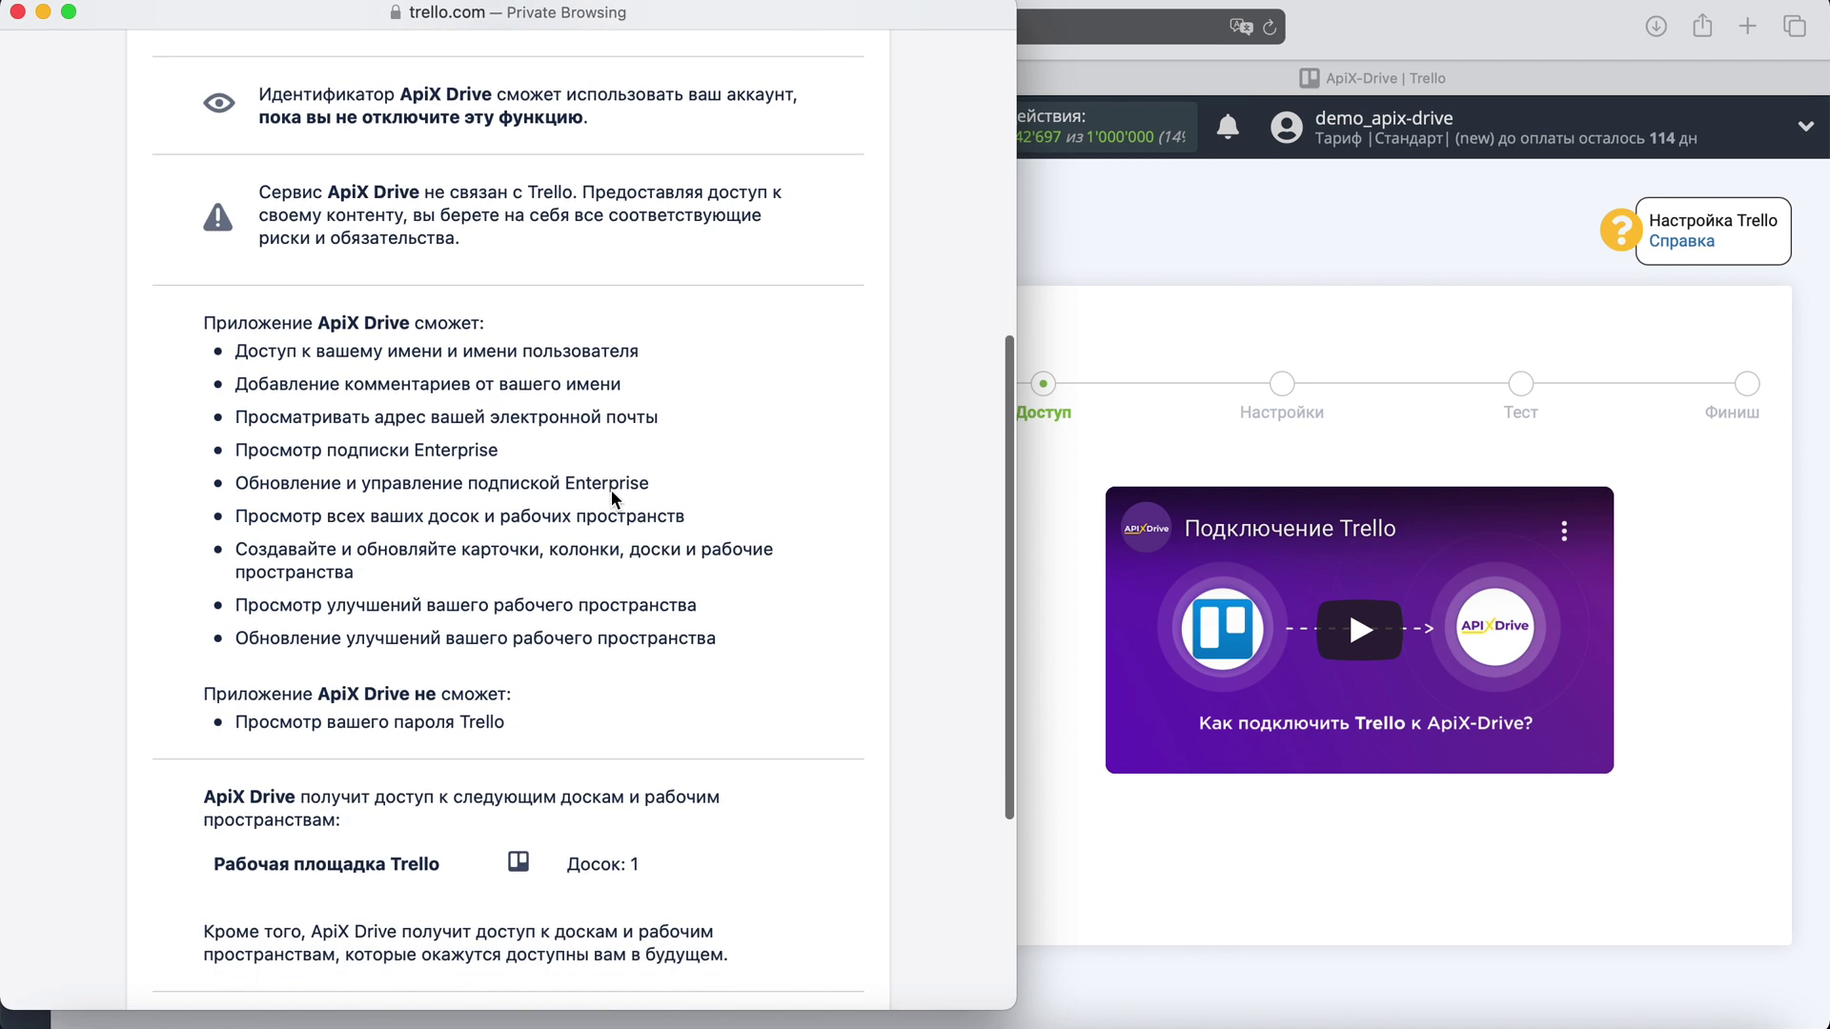
pyautogui.scroll(-2, 610, 490)
pyautogui.scroll(-1, 610, 490)
pyautogui.click(803, 850)
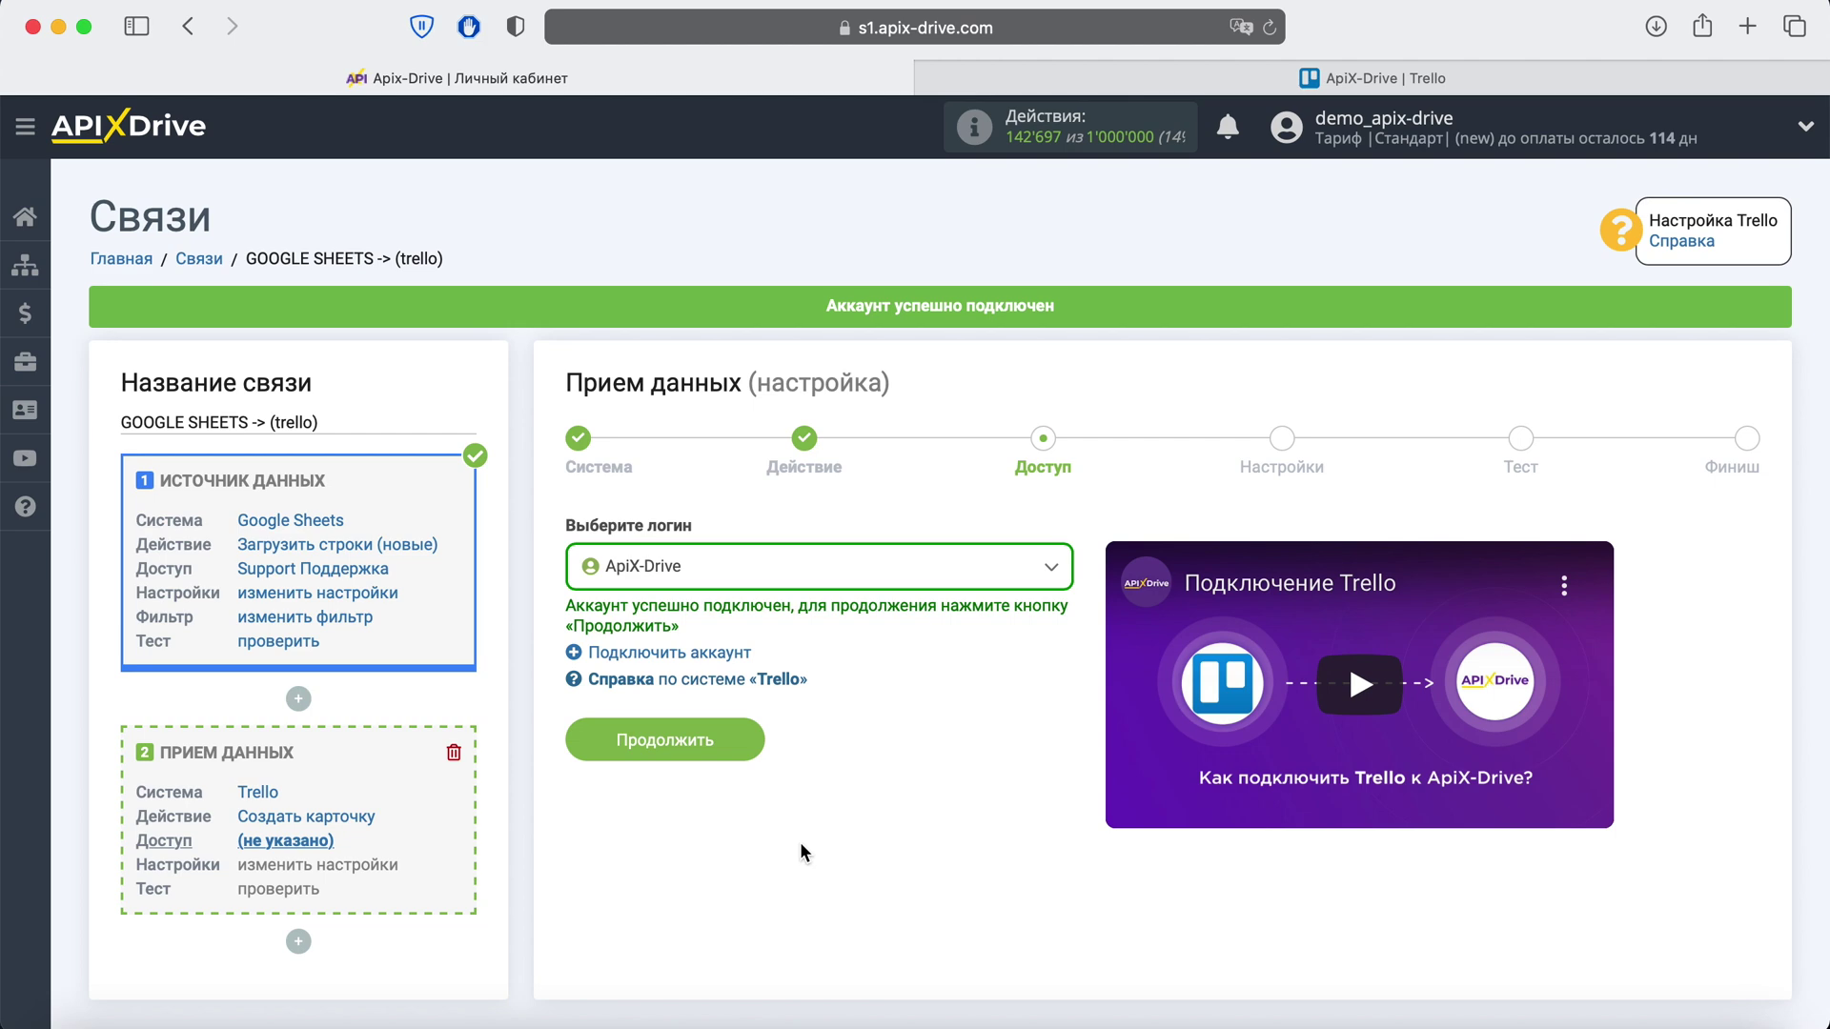
# Select the newly connected ApiX-Drive Trello login for the receiver.
pyautogui.click(767, 571)
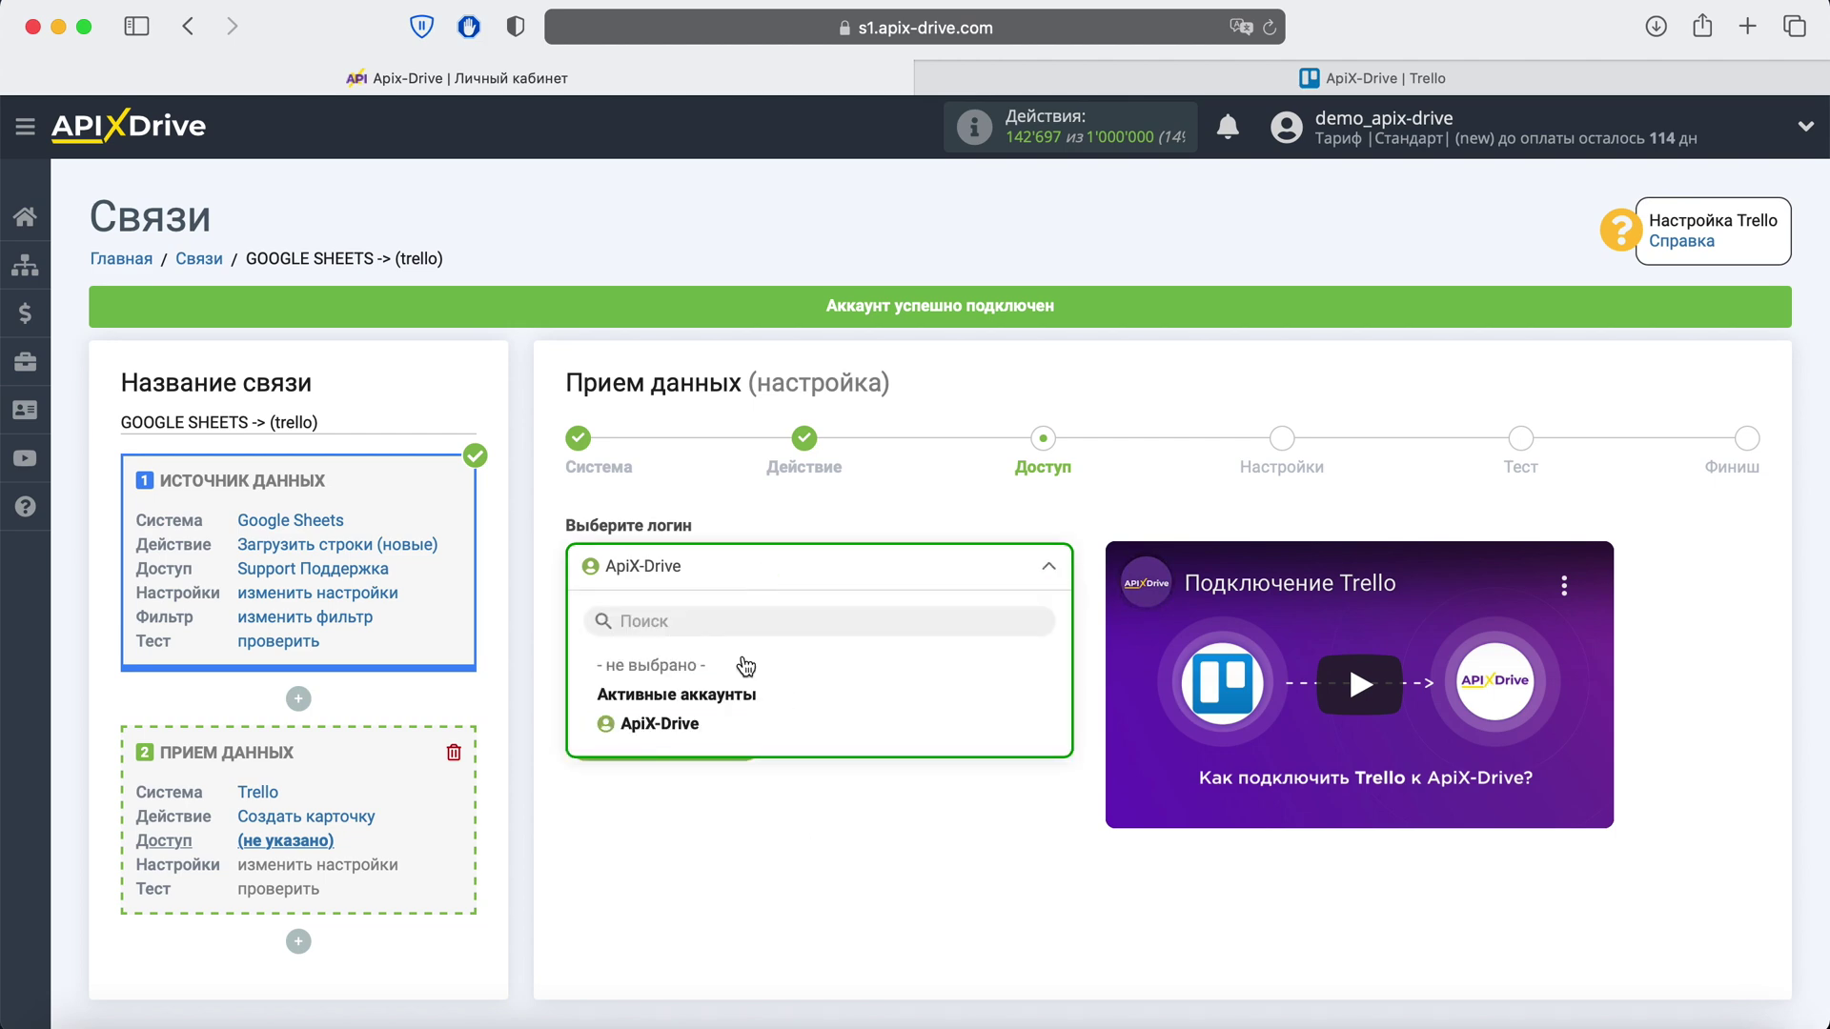
pyautogui.click(701, 724)
pyautogui.click(736, 743)
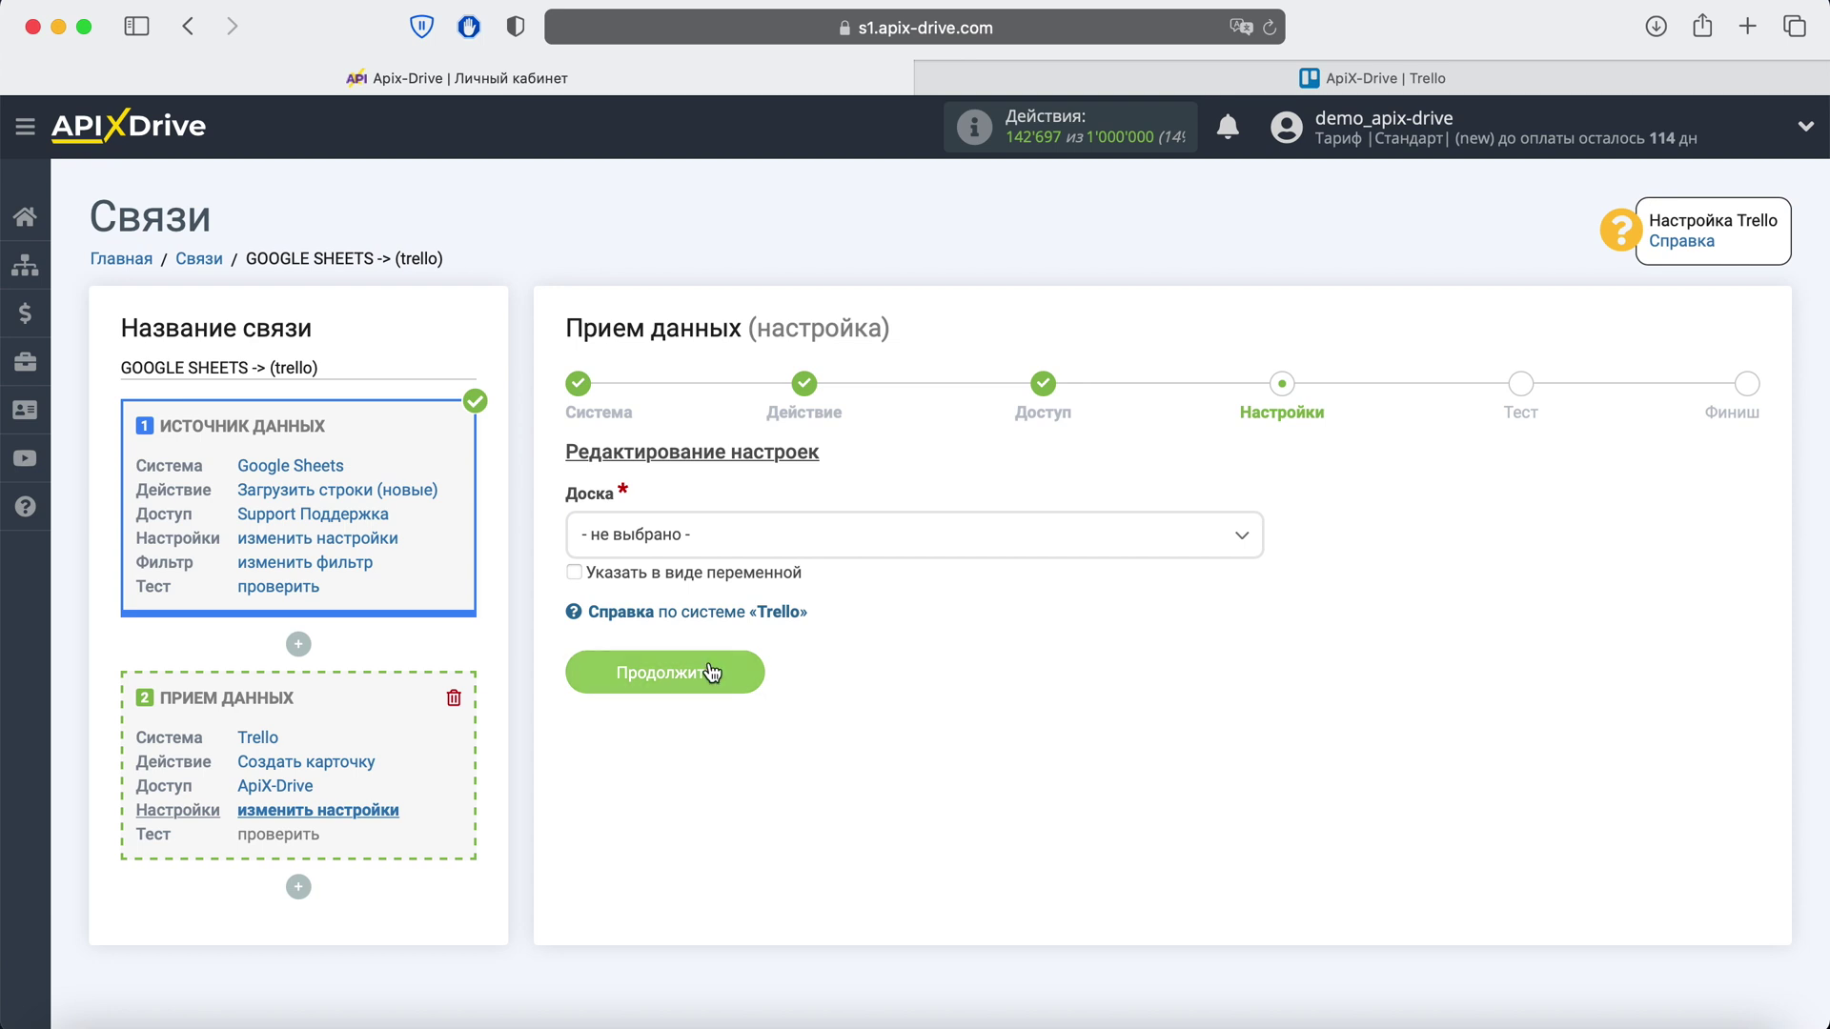
# Choose board ApiX-Drive and list В процессе for the new Trello cards.
pyautogui.click(683, 534)
pyautogui.click(658, 664)
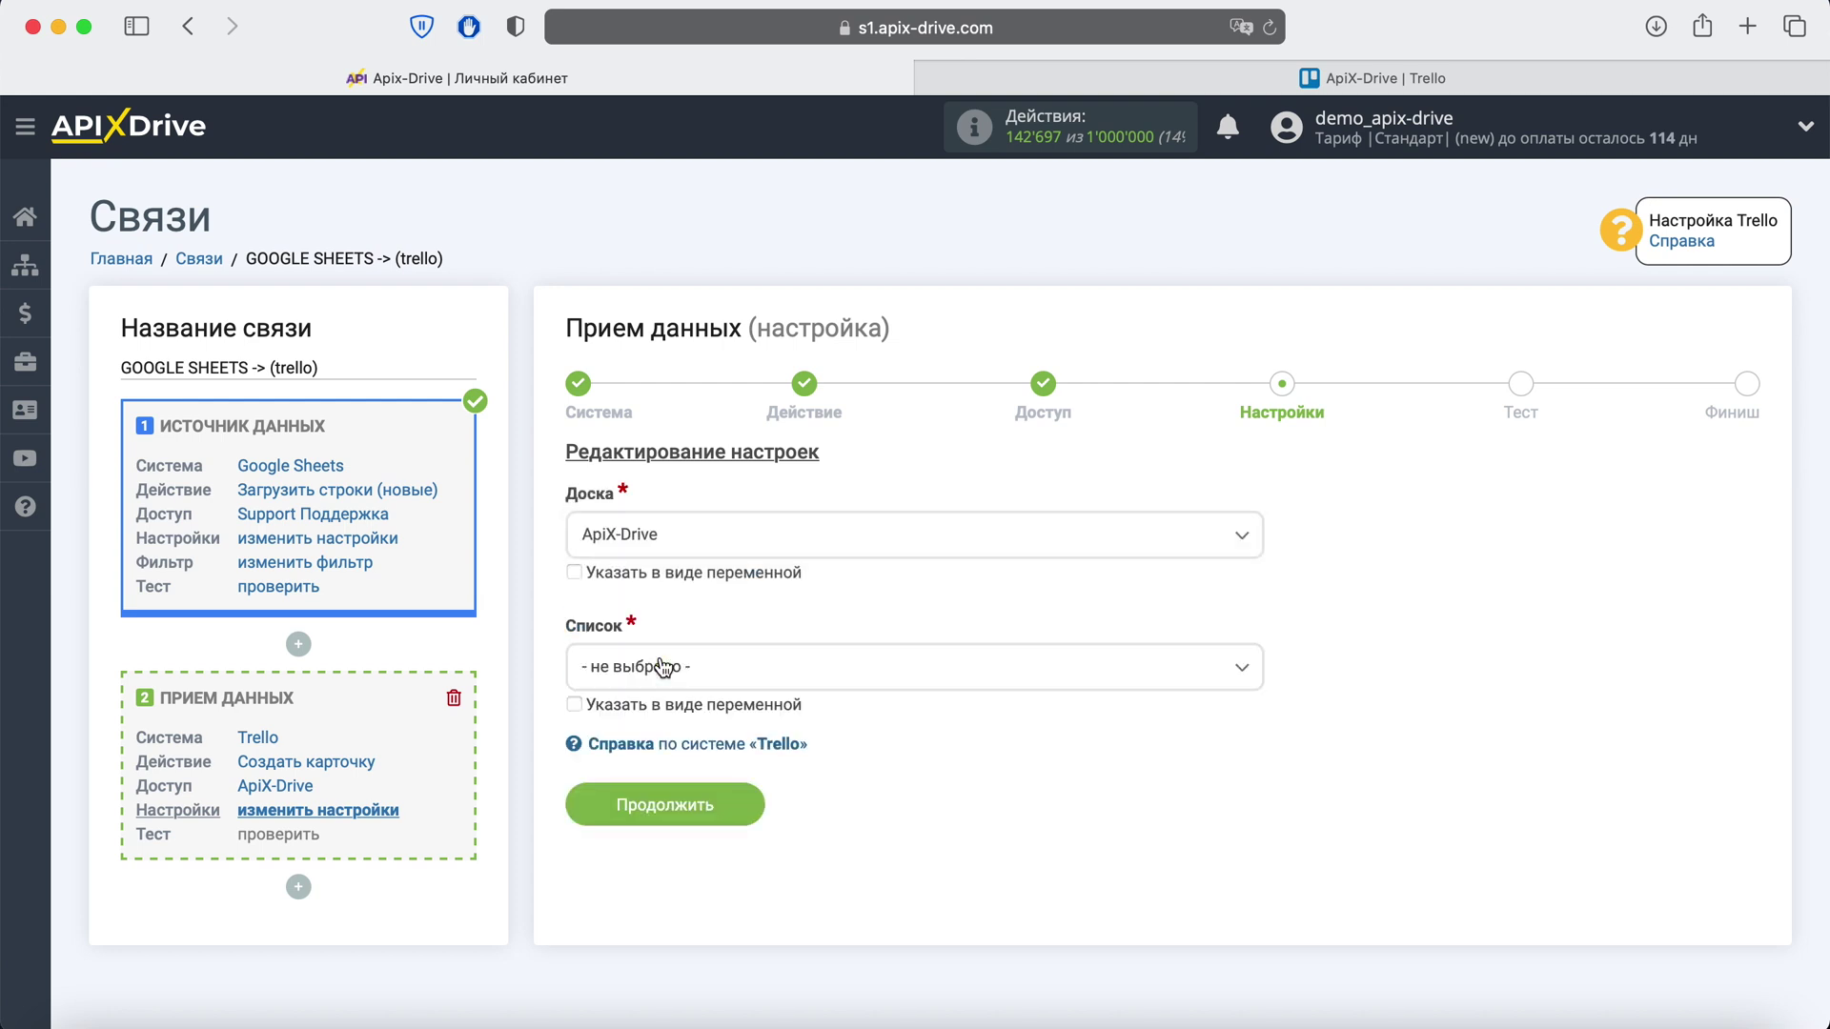
pyautogui.click(664, 667)
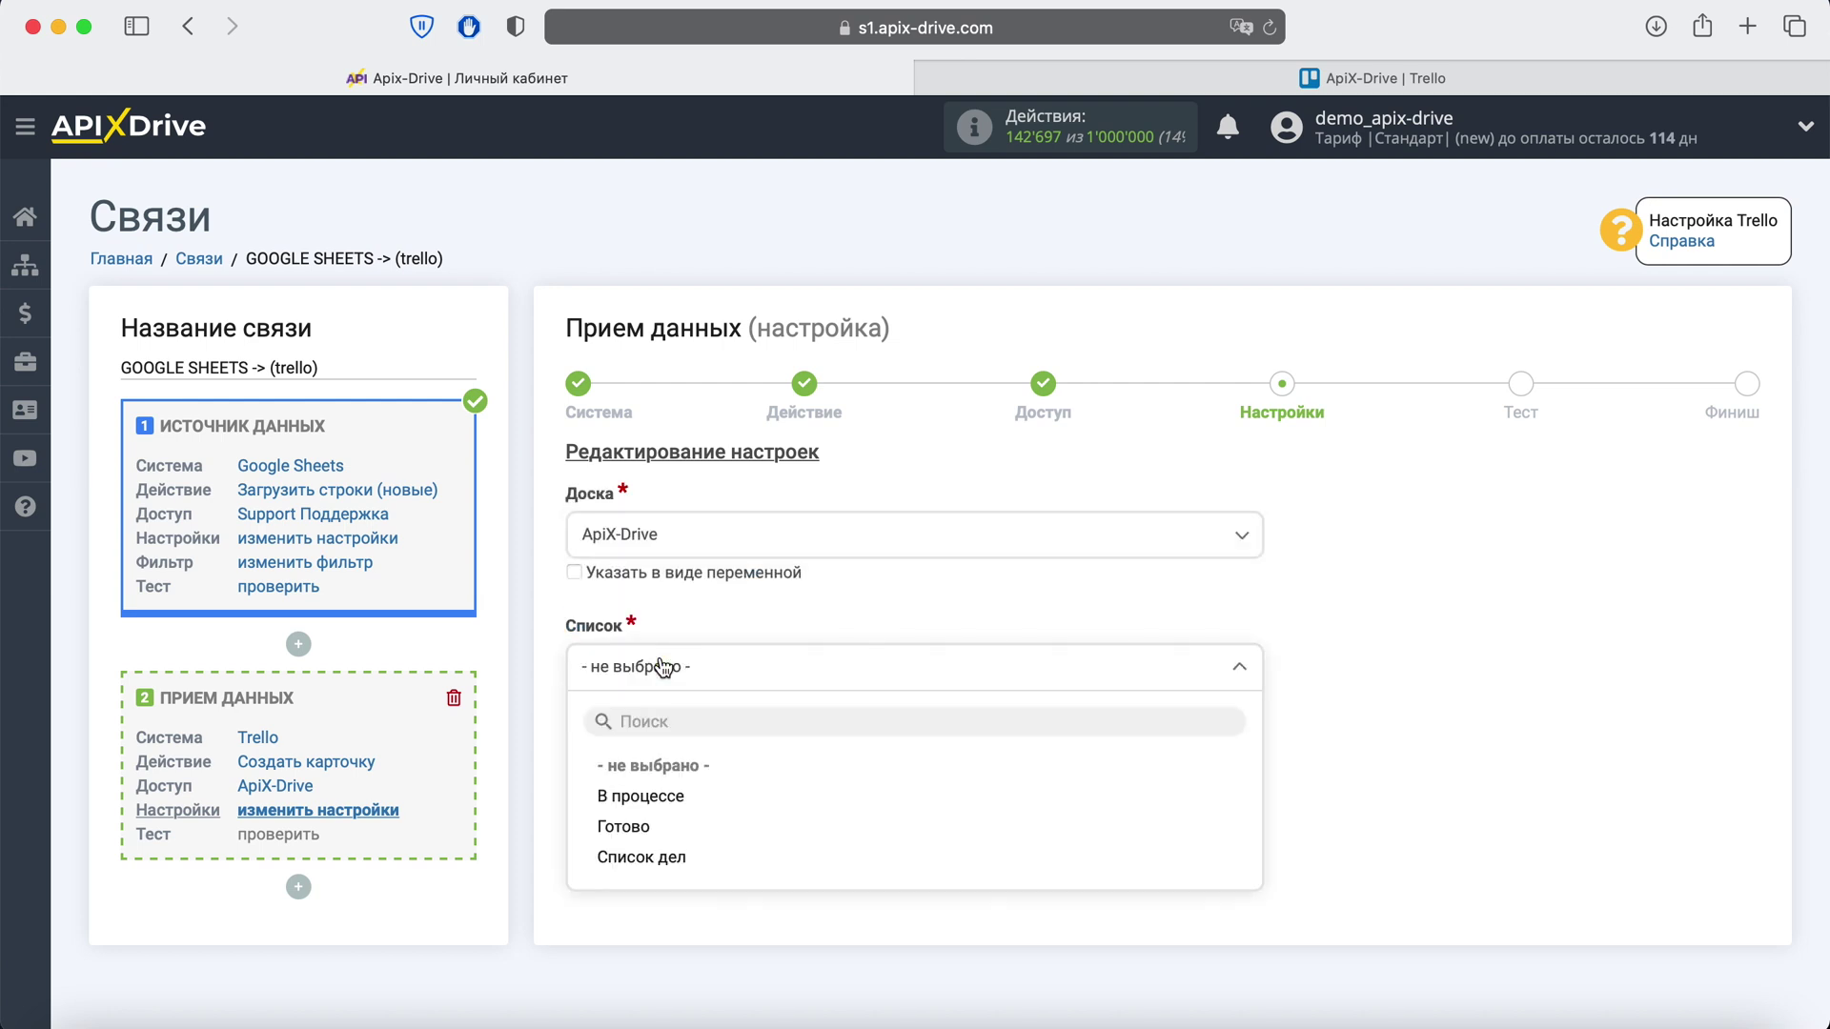
pyautogui.click(654, 797)
pyautogui.scroll(-1, 654, 797)
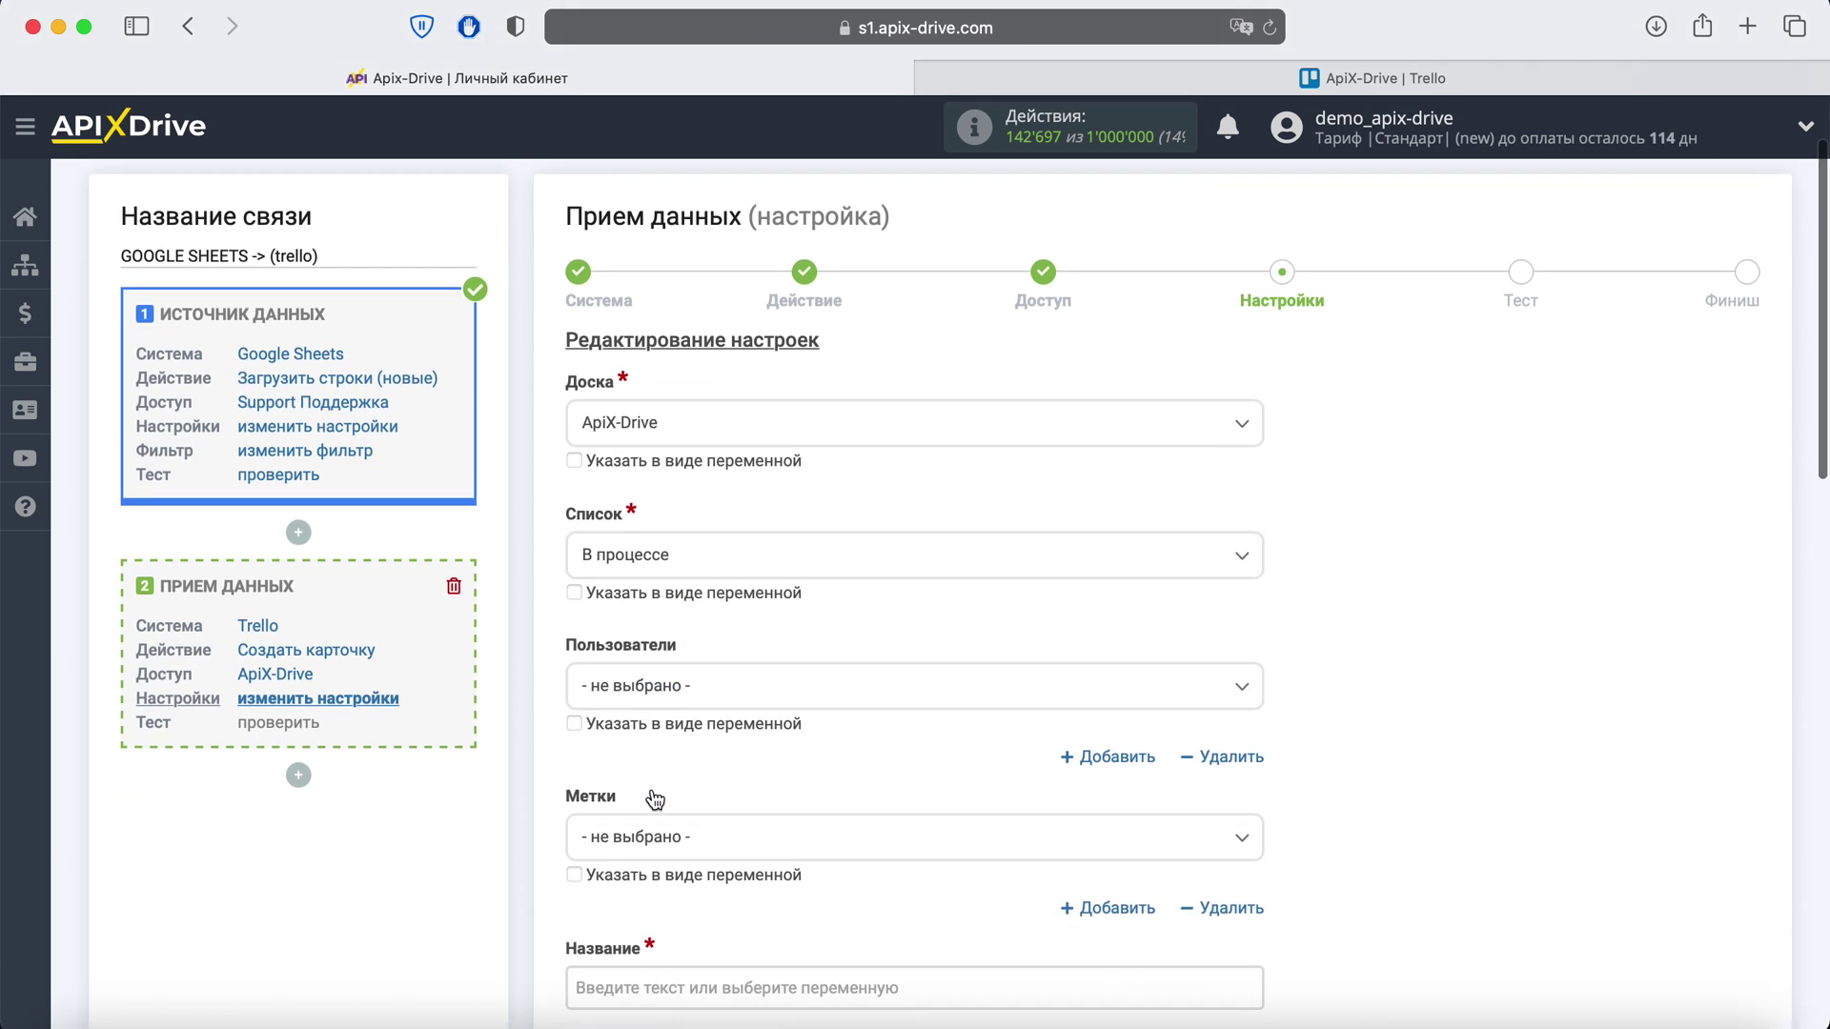
pyautogui.scroll(-2, 654, 796)
pyautogui.scroll(-1, 654, 796)
pyautogui.scroll(-1, 652, 790)
pyautogui.scroll(-1, 652, 790)
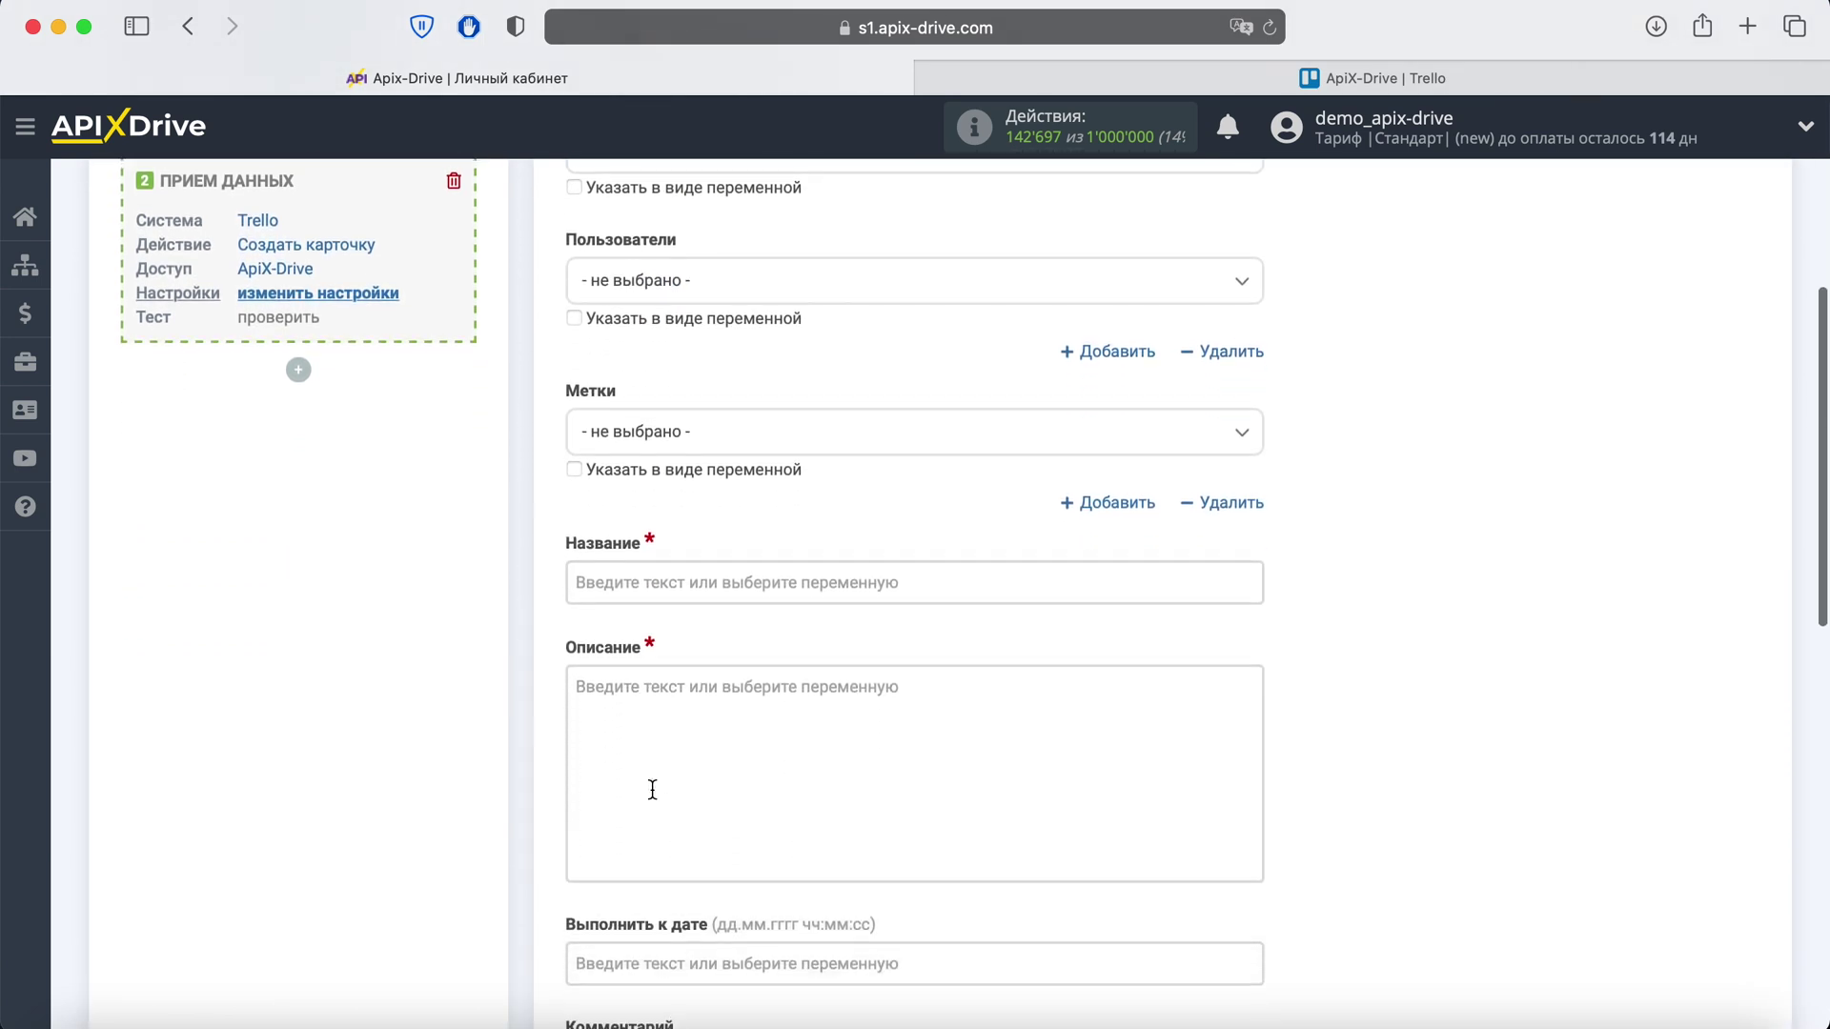
pyautogui.scroll(-1, 652, 790)
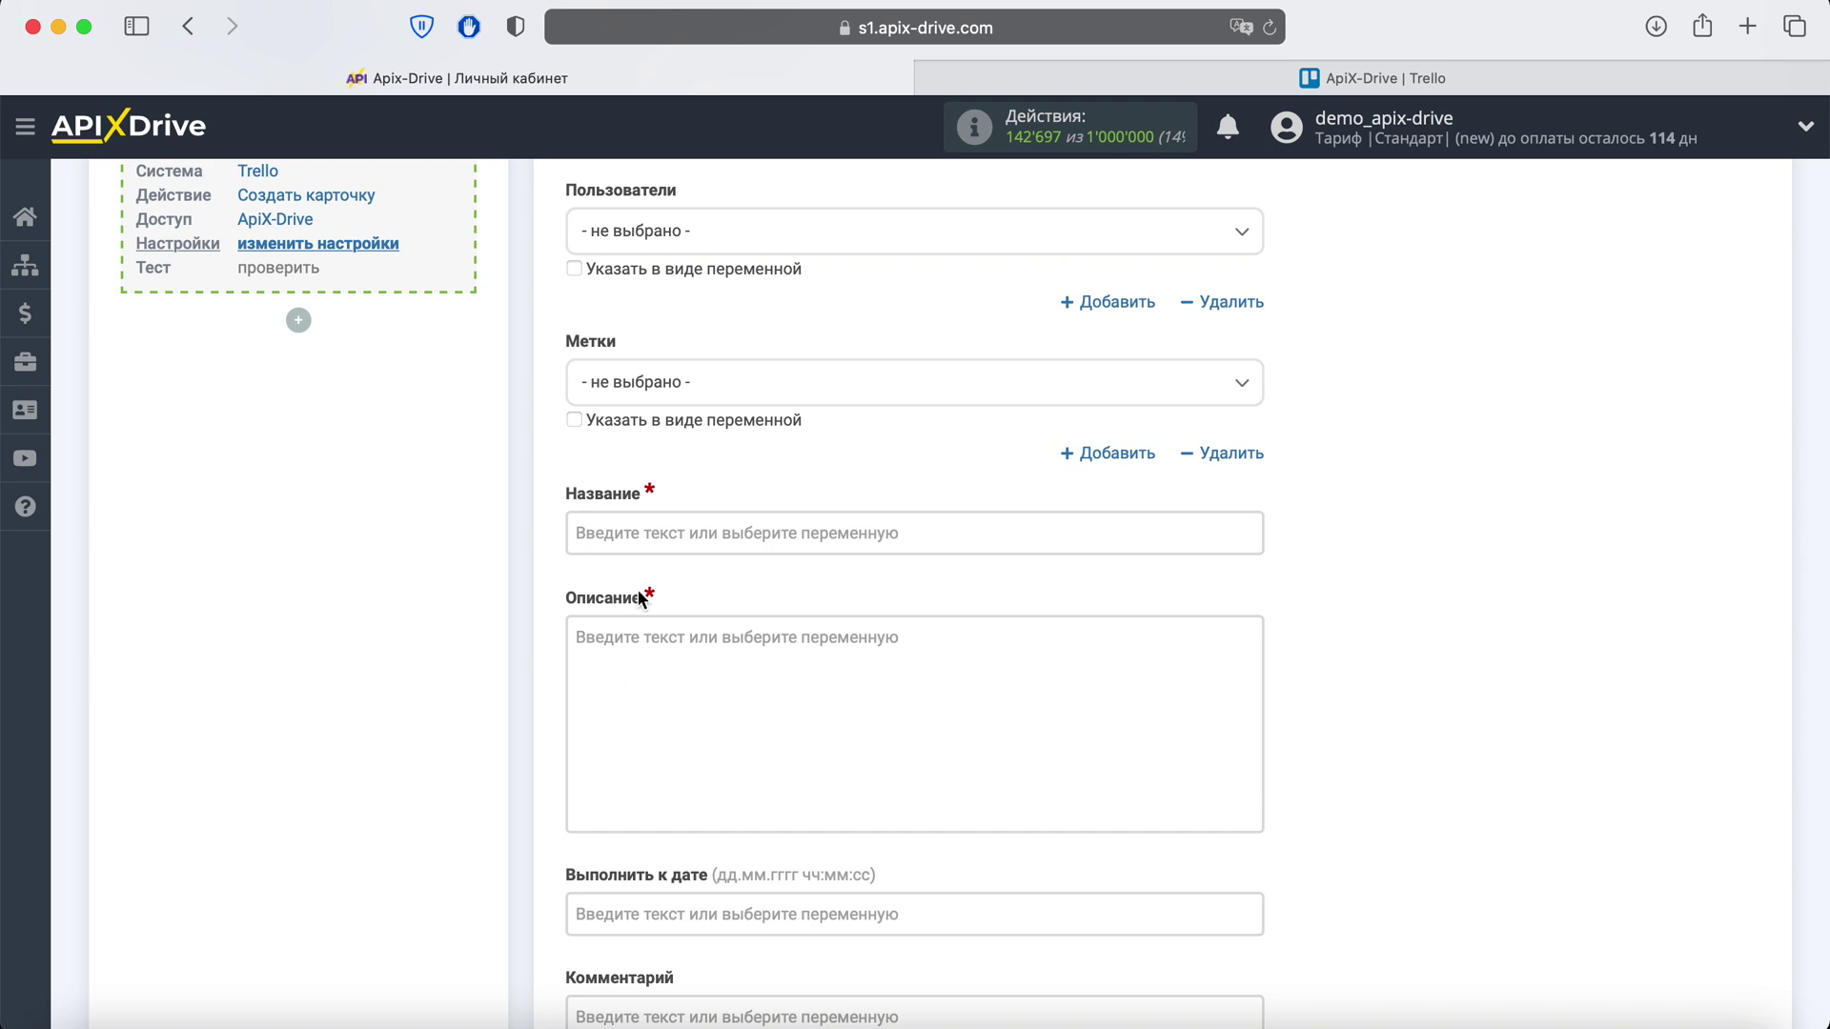
# Insert the Колонка F and Колонка G variables into the card title.
pyautogui.click(670, 533)
pyautogui.scroll(-1, 670, 534)
pyautogui.scroll(-1, 672, 539)
pyautogui.scroll(-1, 674, 544)
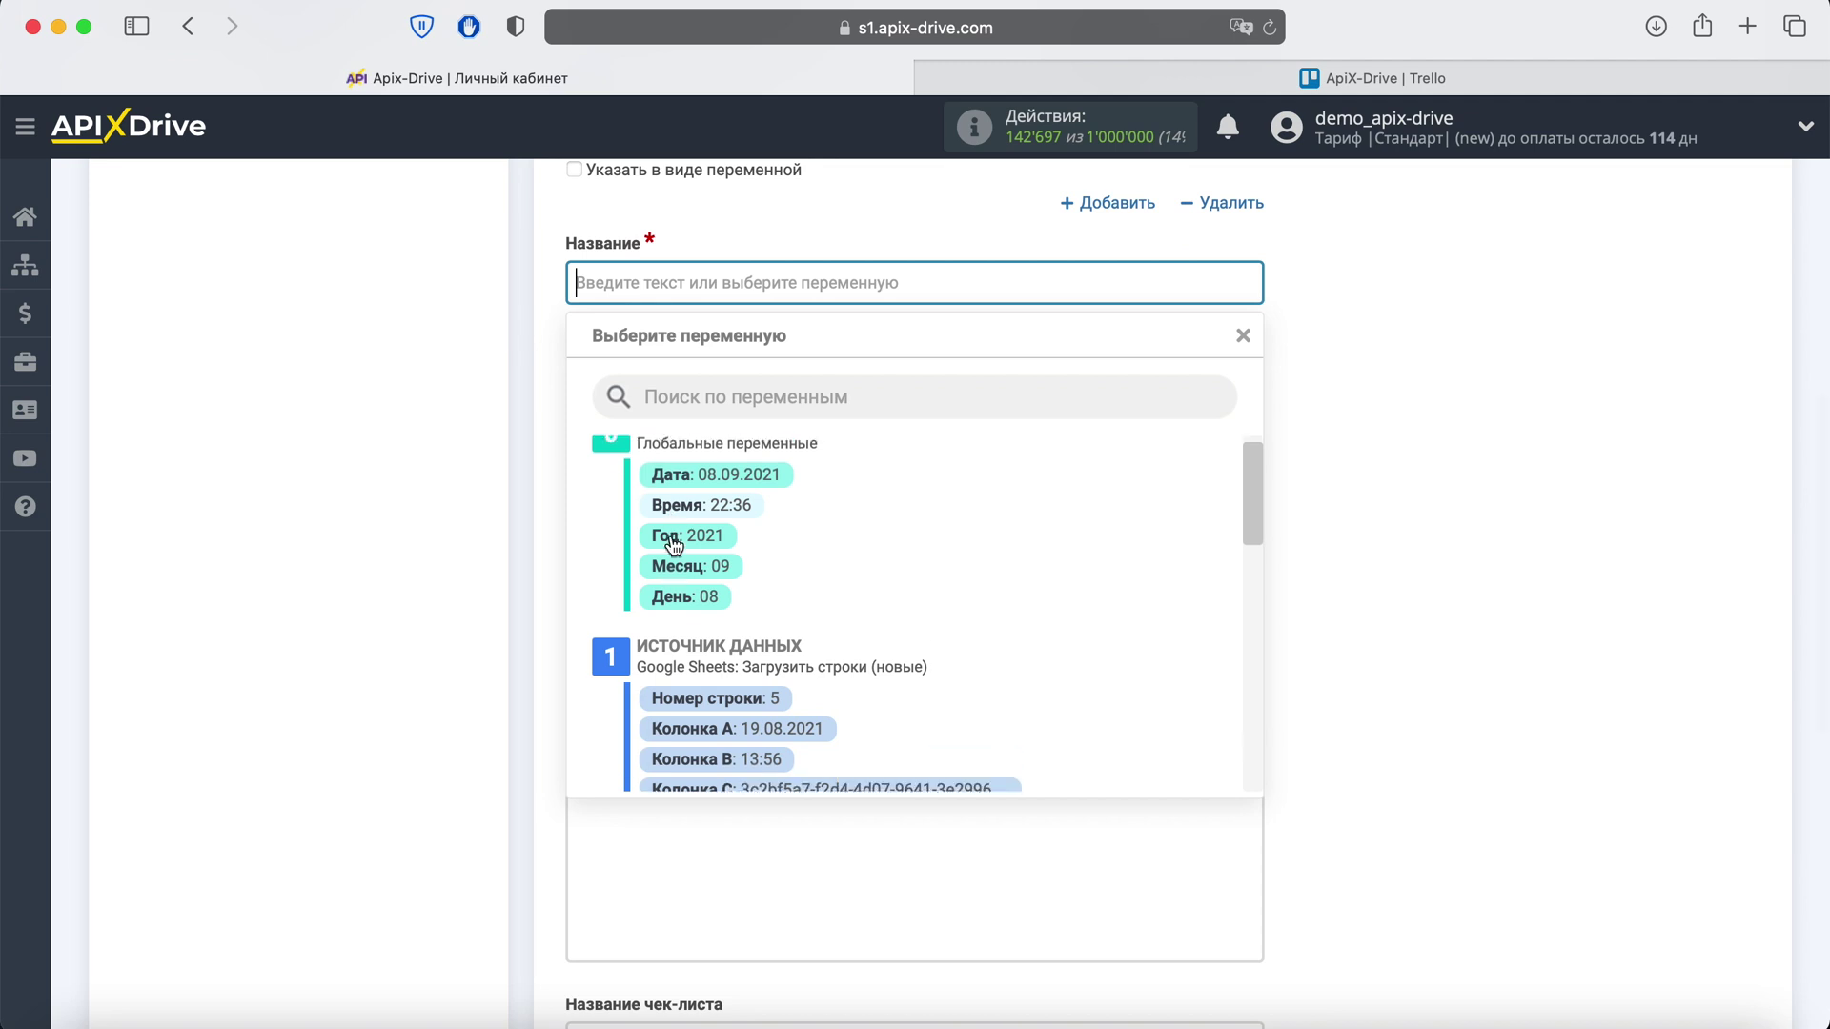
pyautogui.scroll(-2, 674, 543)
pyautogui.scroll(-2, 674, 543)
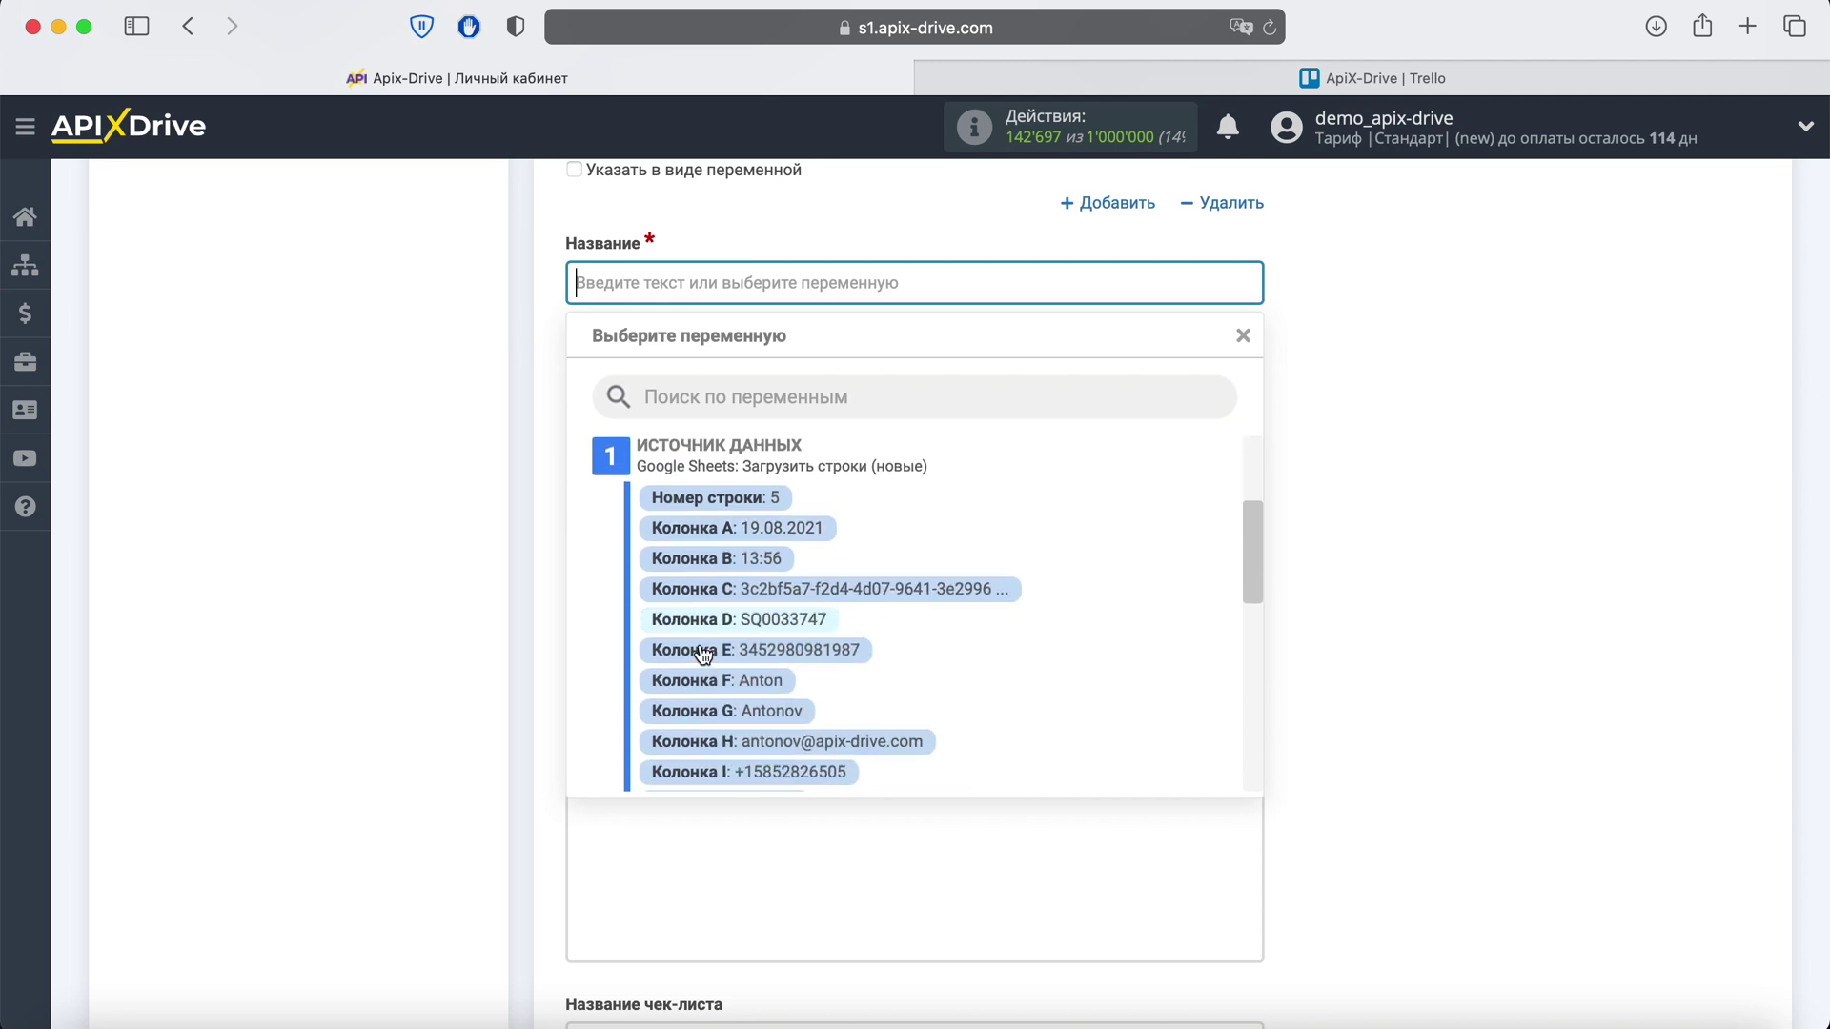
pyautogui.click(760, 679)
pyautogui.click(917, 282)
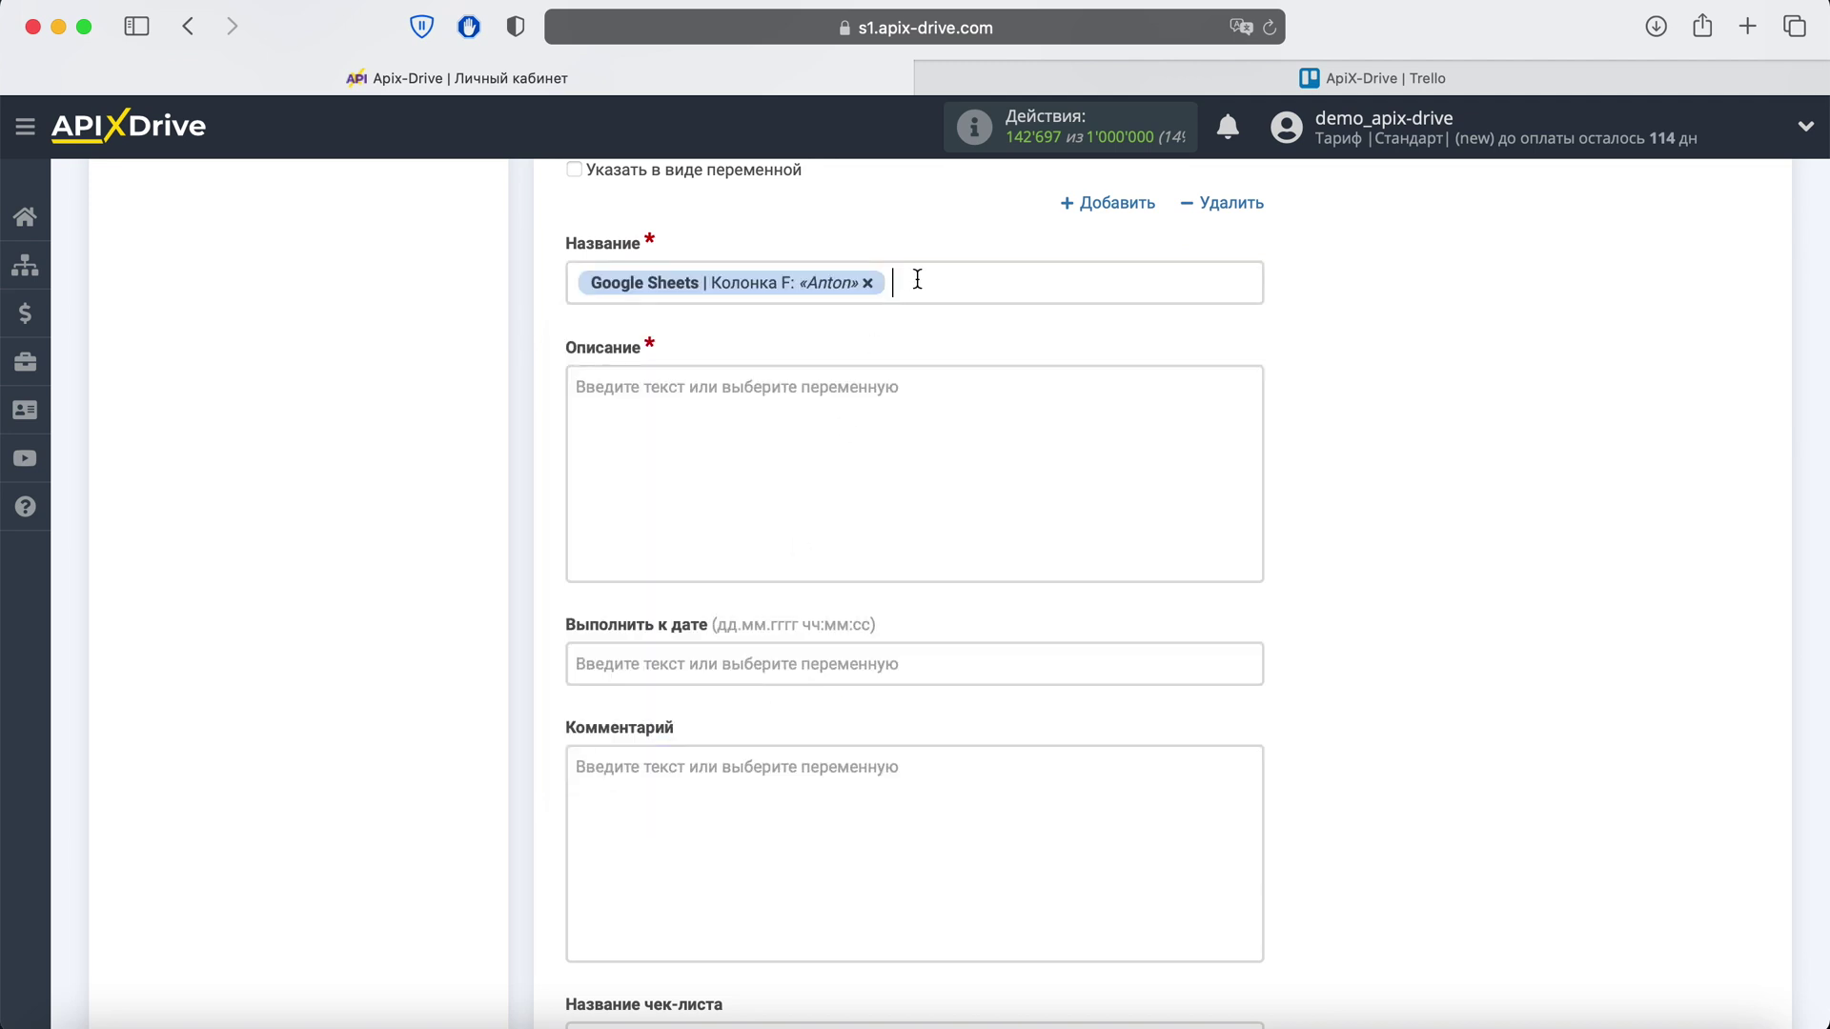
pyautogui.click(772, 711)
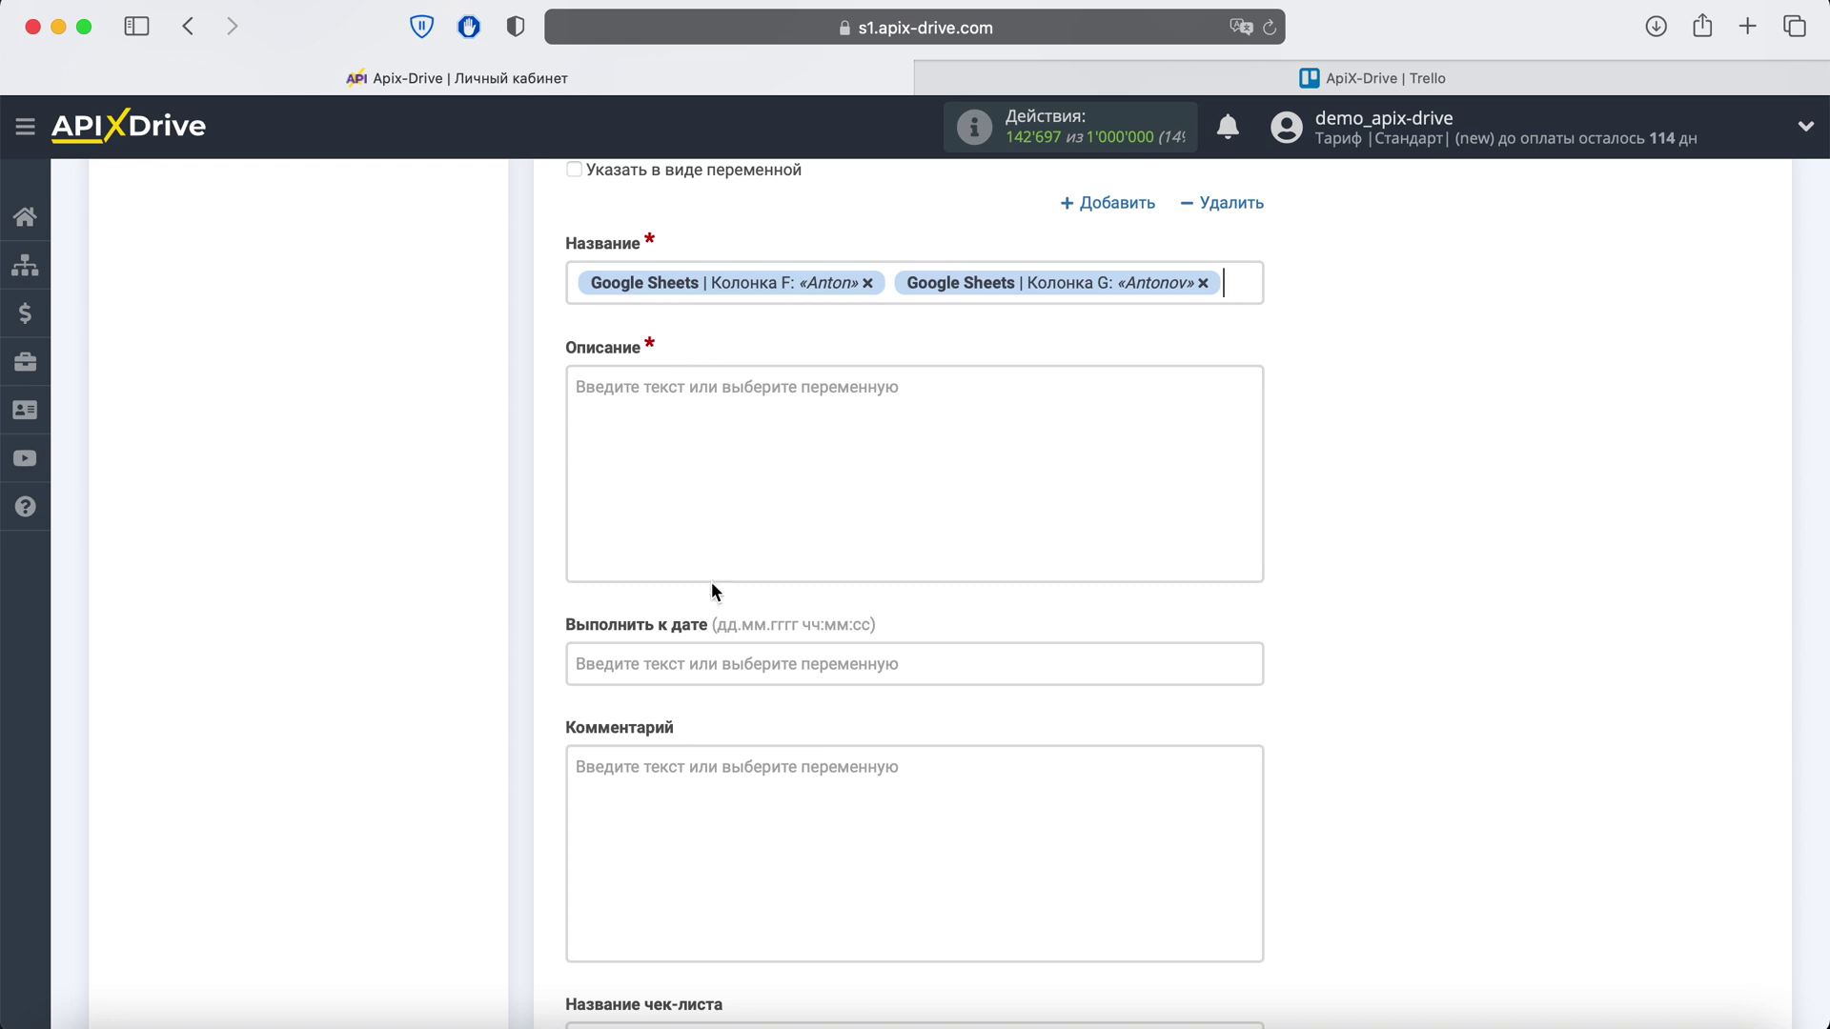
# Prefix the card title with 'Новая строка в таблице'.
pyautogui.click(573, 283)
pyautogui.write('Новая строка')
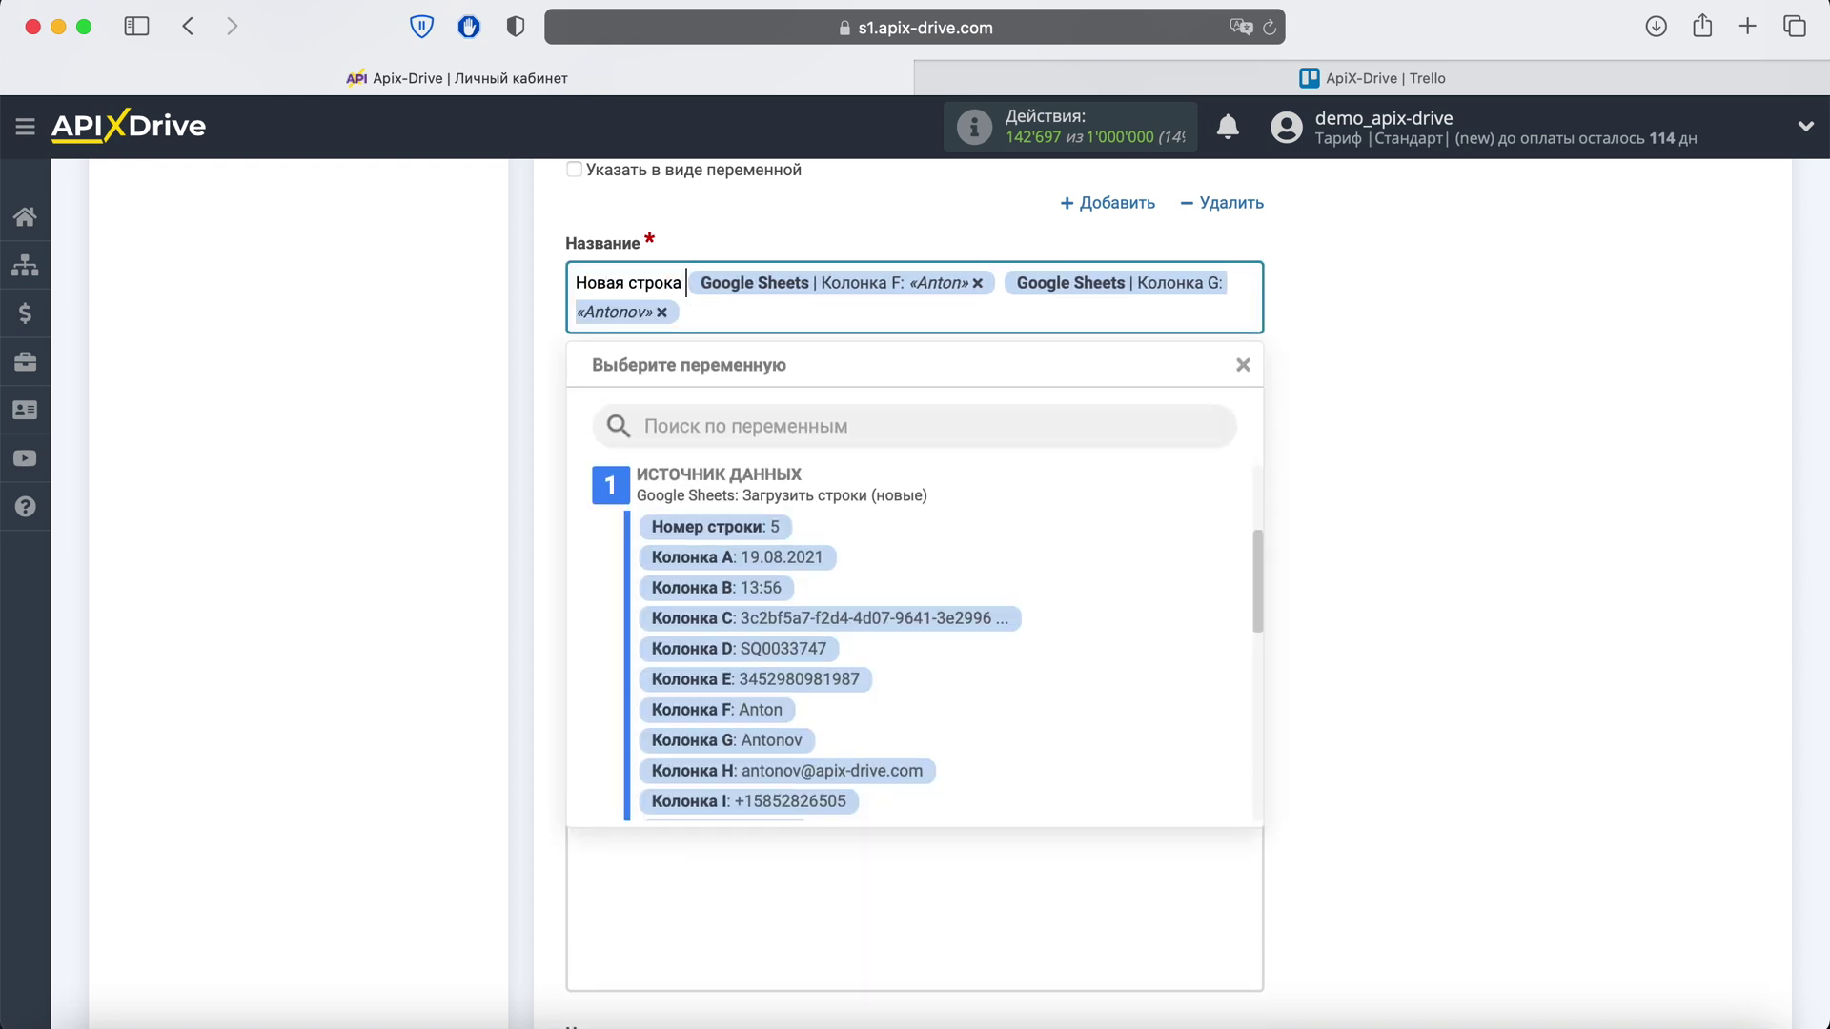
pyautogui.write(' в таблице')
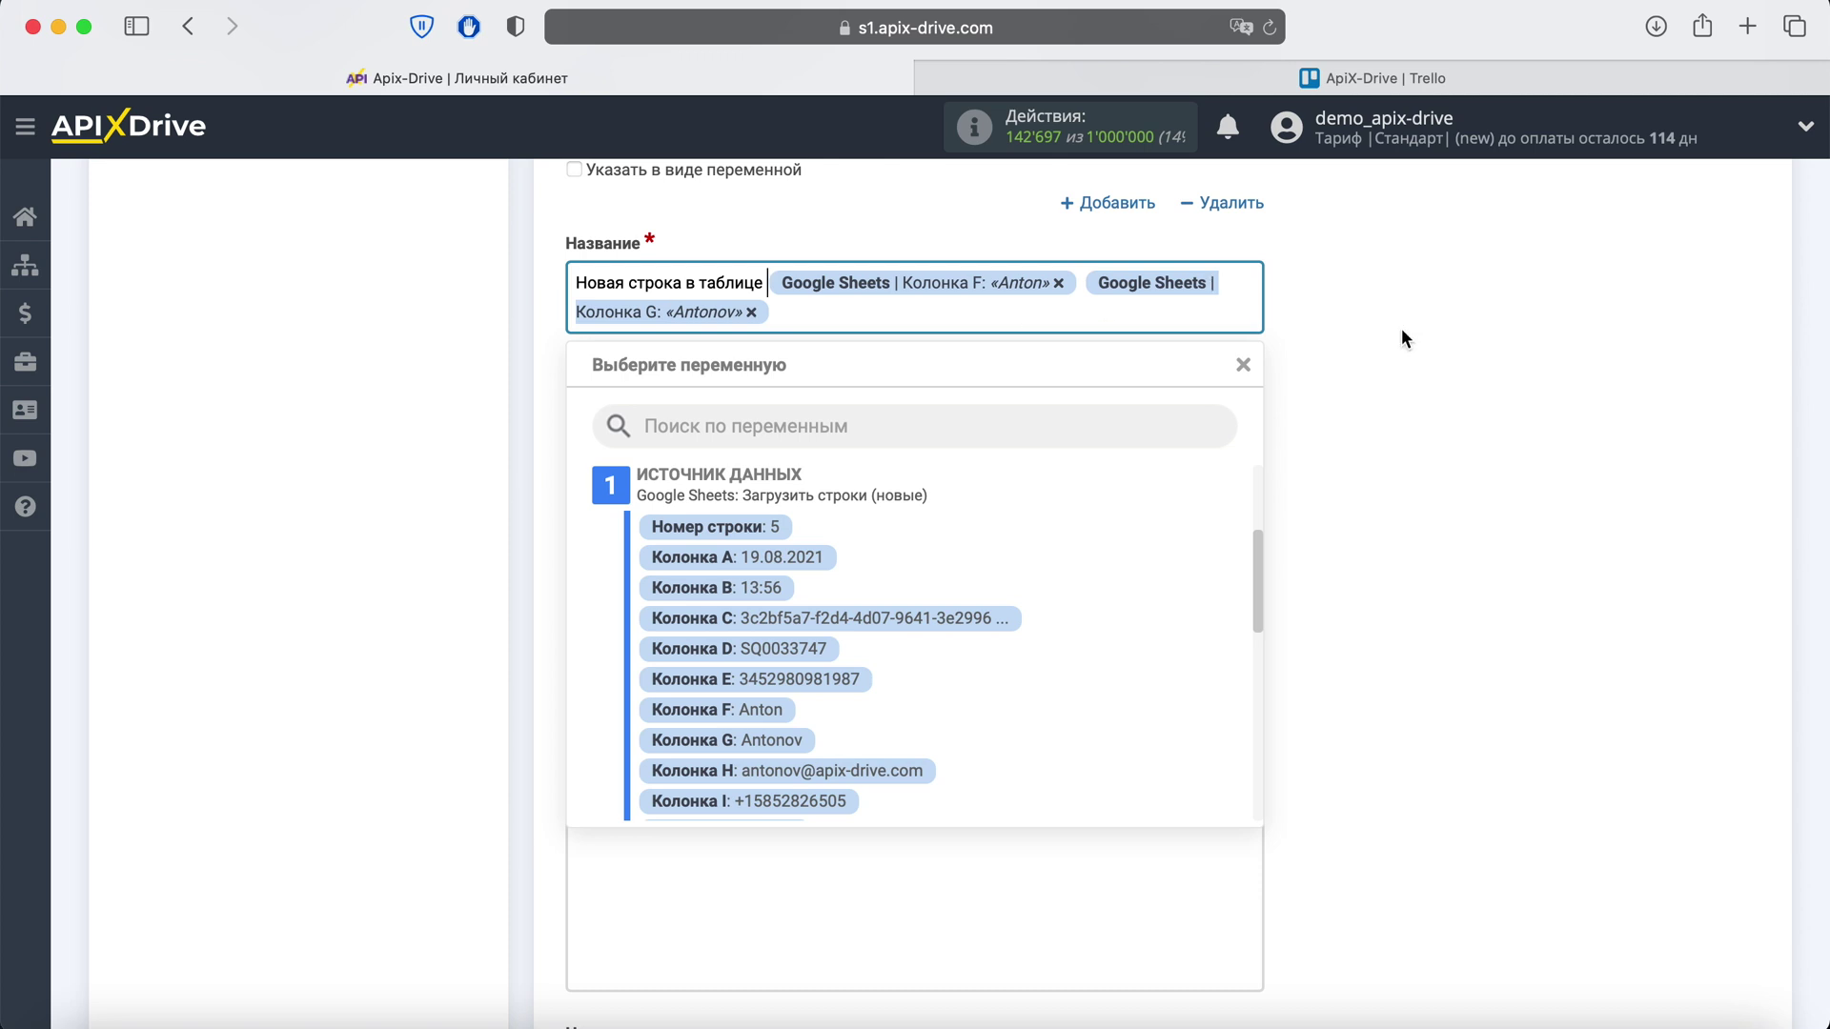
pyautogui.click(1412, 334)
pyautogui.click(761, 407)
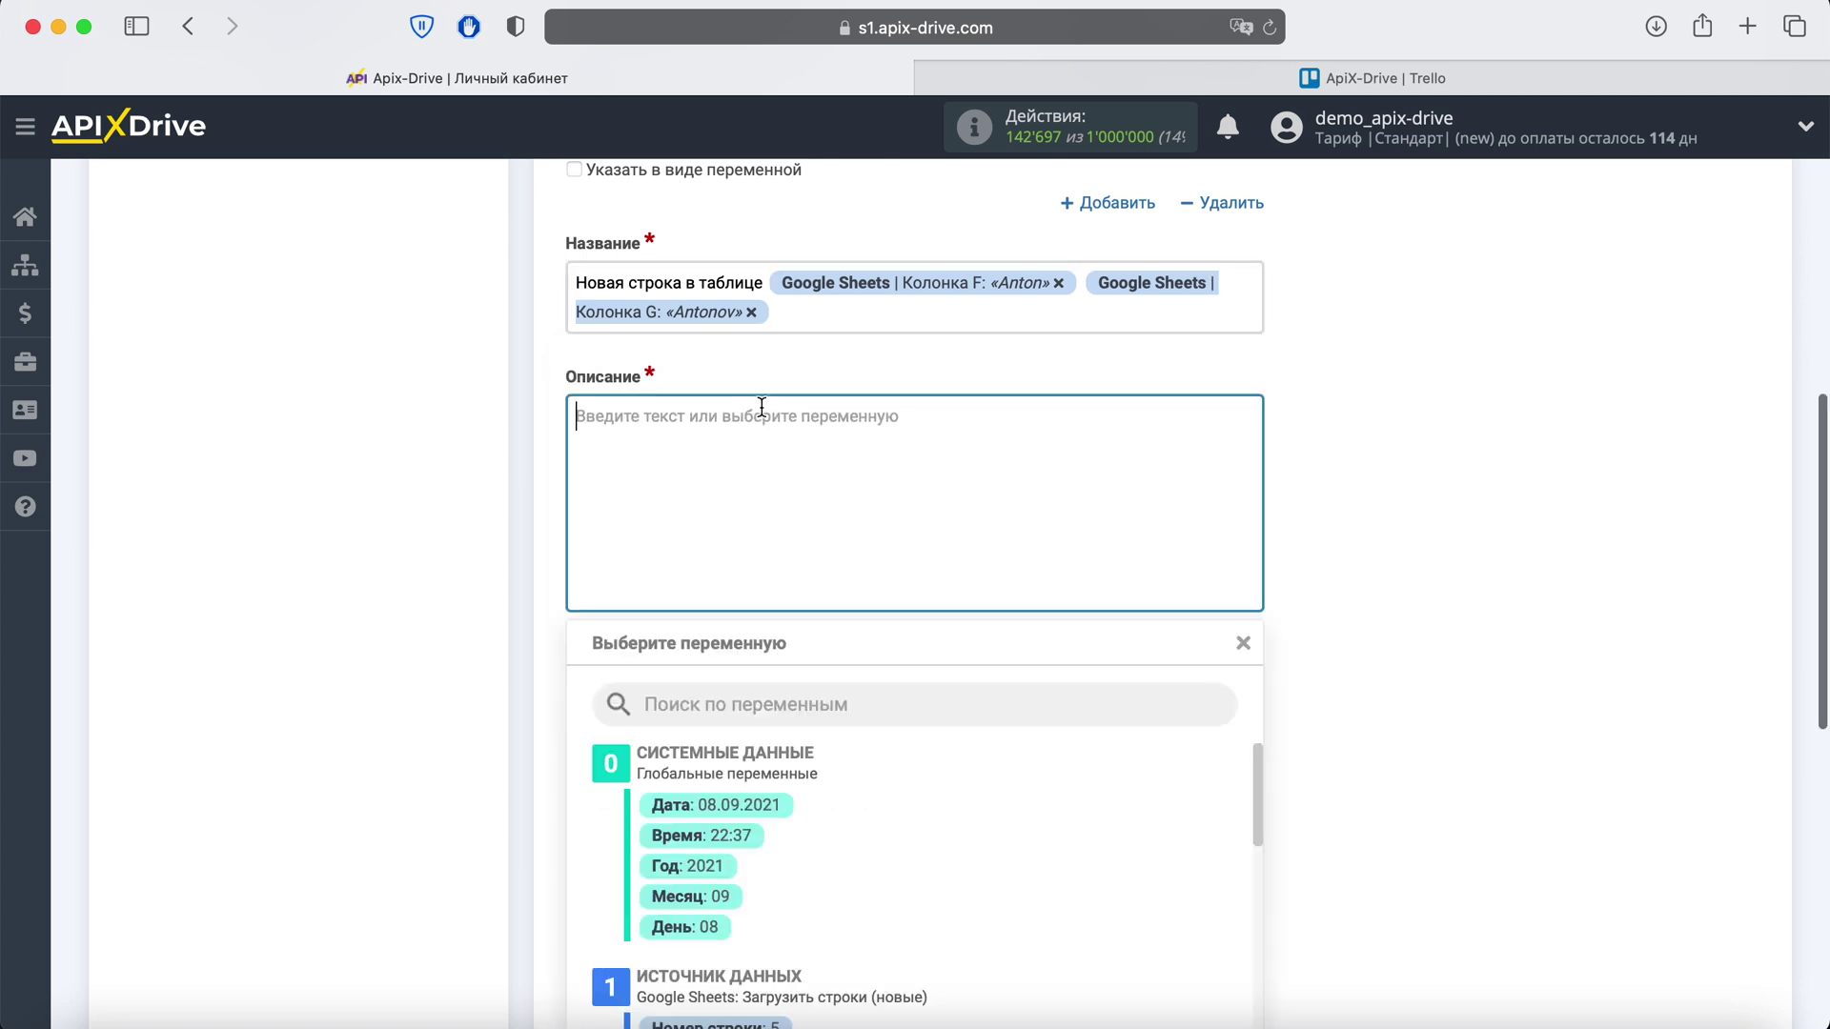
# Start the Trello card description with the row's date (Колонка A) and time (Колонка B).
pyautogui.scroll(-3, 762, 407)
pyautogui.scroll(-3, 957, 728)
pyautogui.scroll(-1, 957, 728)
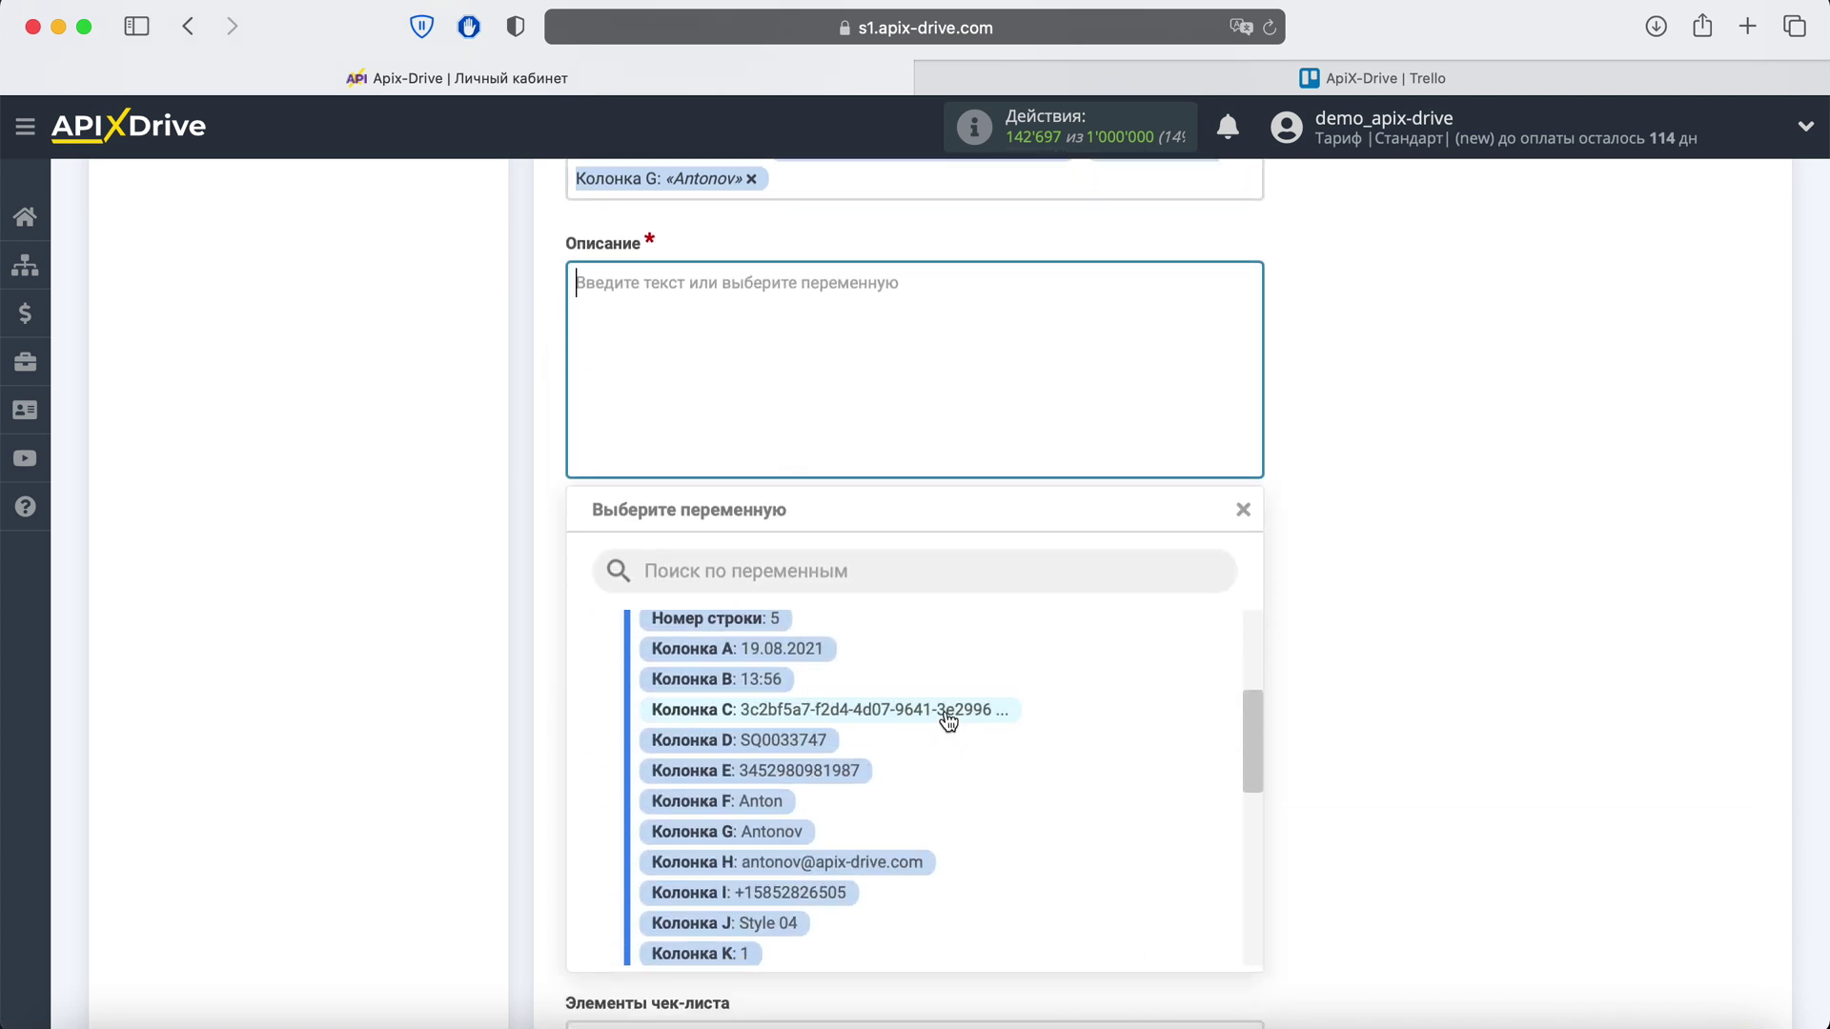
pyautogui.click(801, 648)
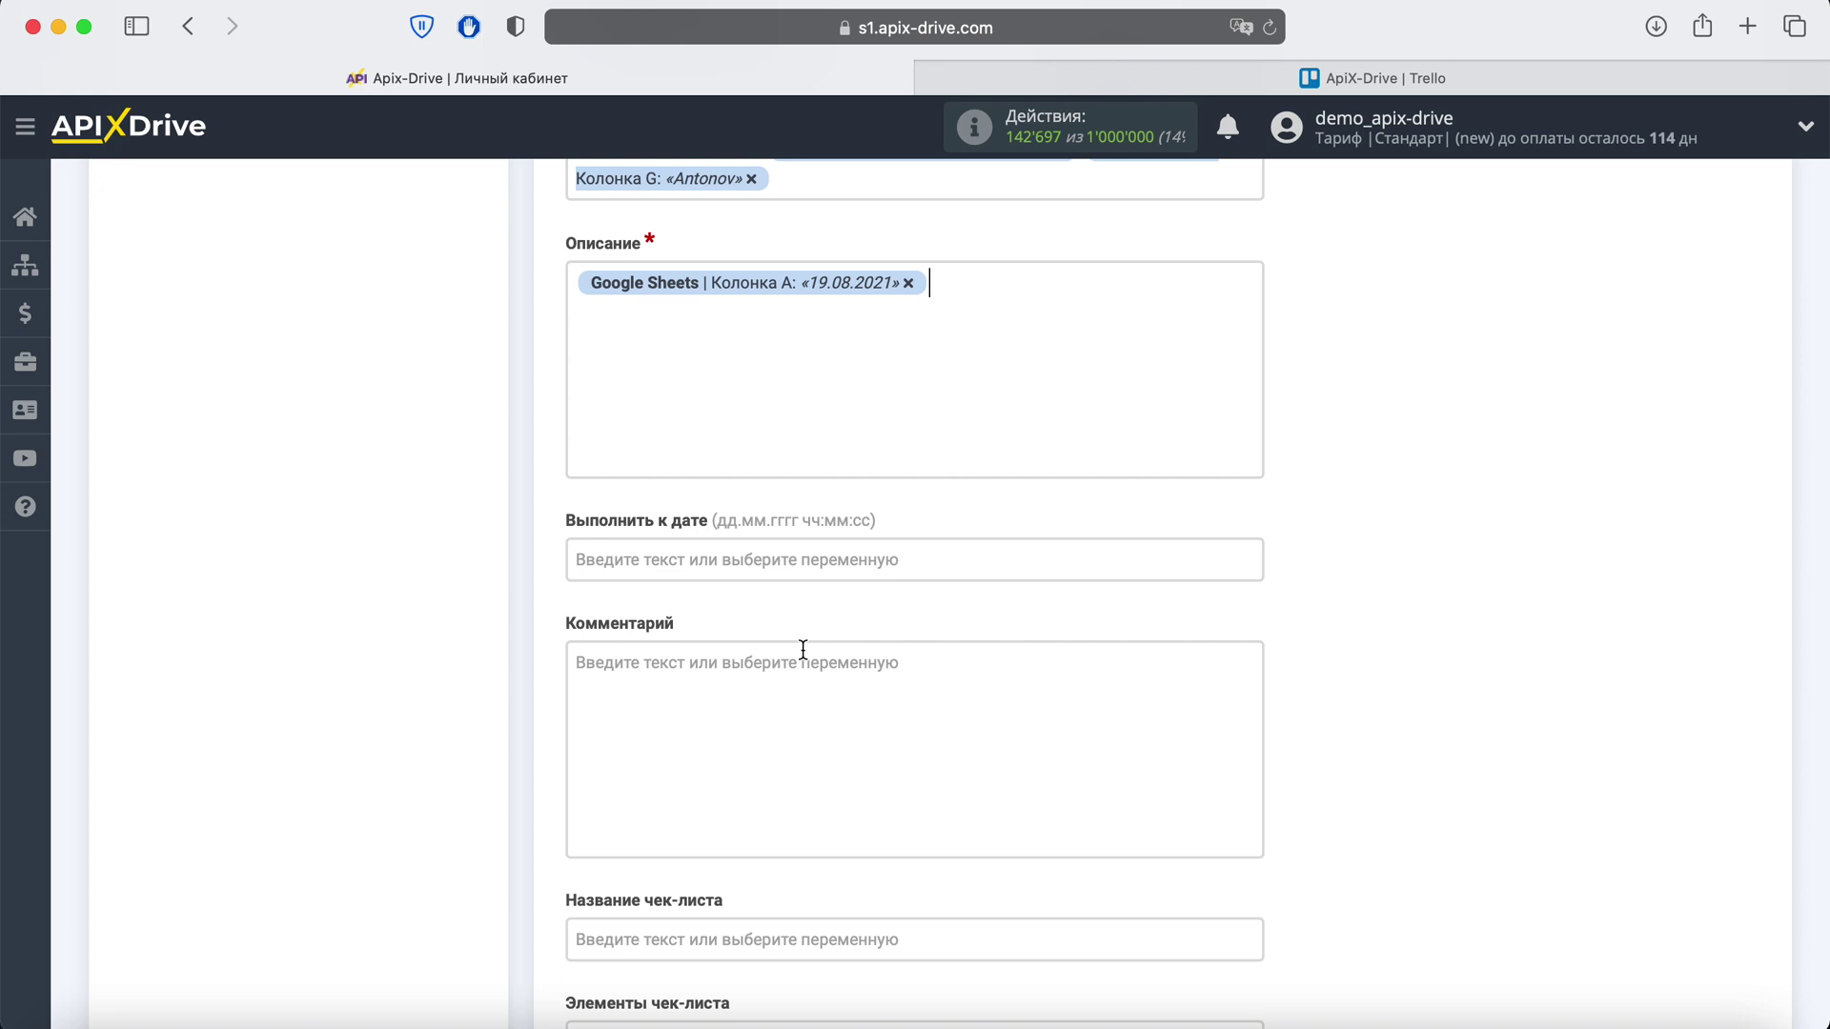
pyautogui.click(968, 273)
pyautogui.click(762, 678)
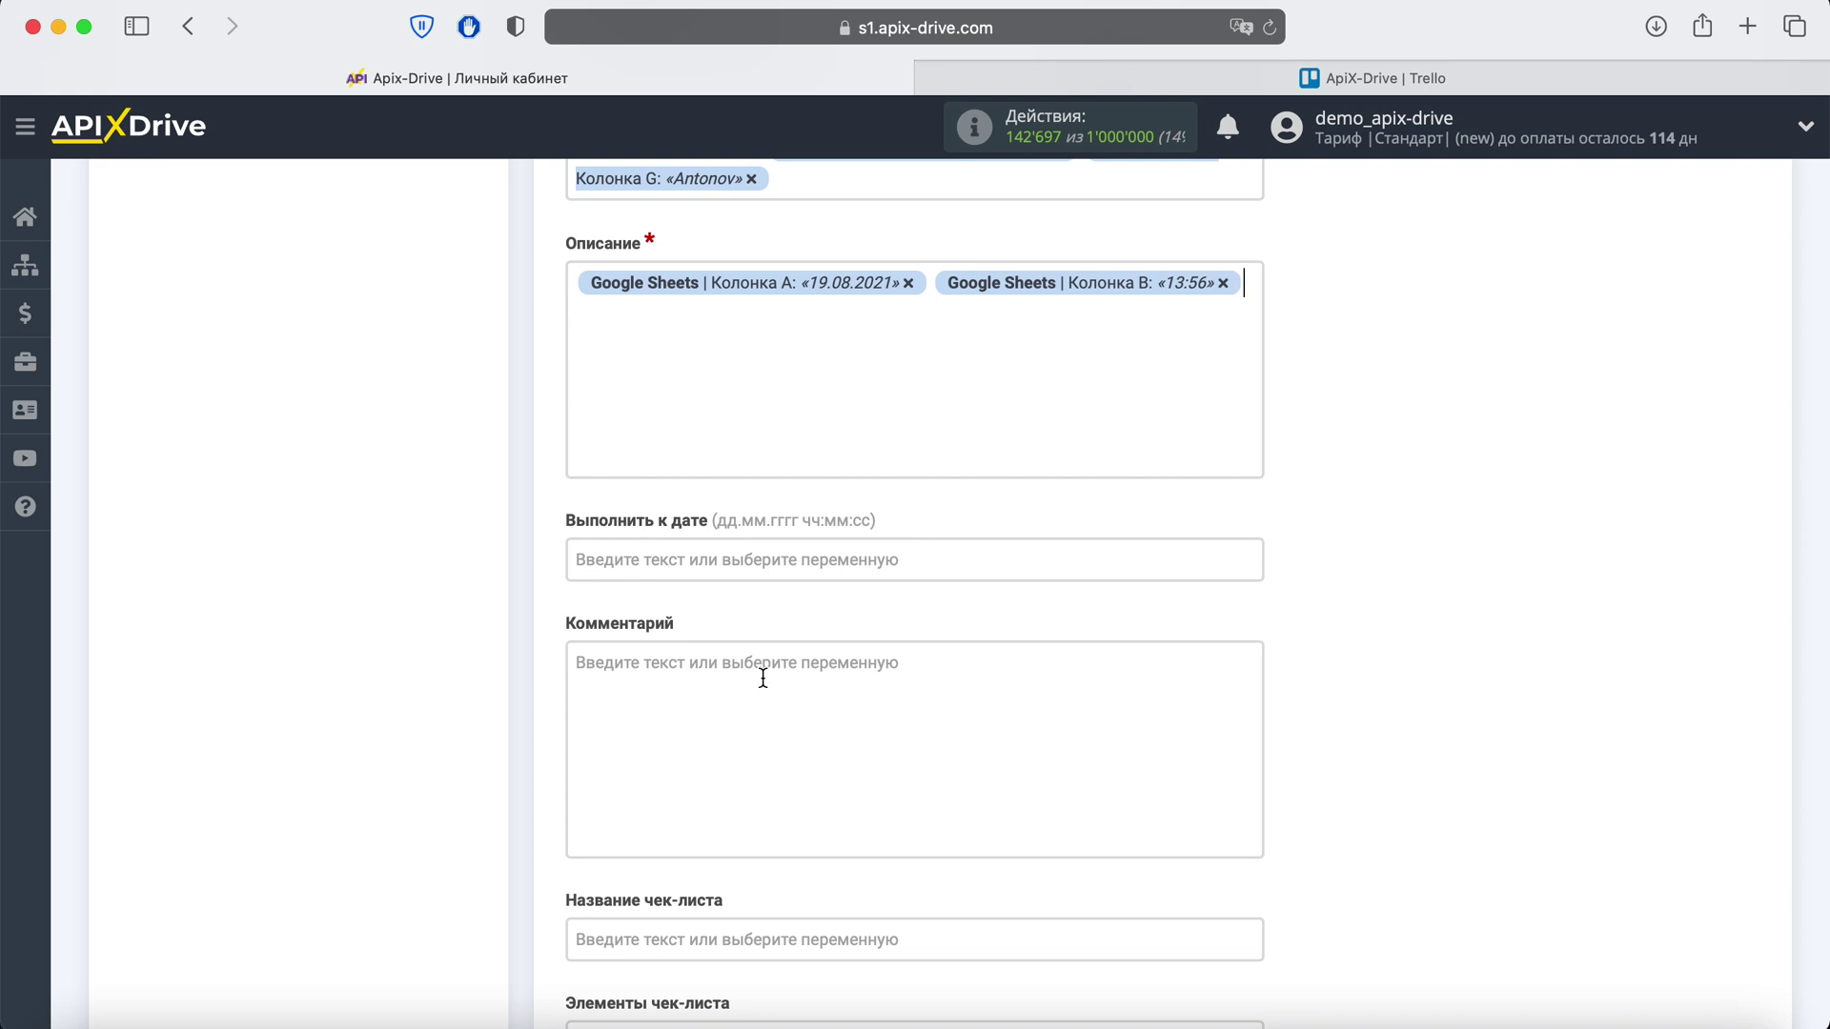
# Add 'Товар' with Колонка J and 'Количество' with Колонка K to the description.
pyautogui.write('Товар')
pyautogui.click(724, 329)
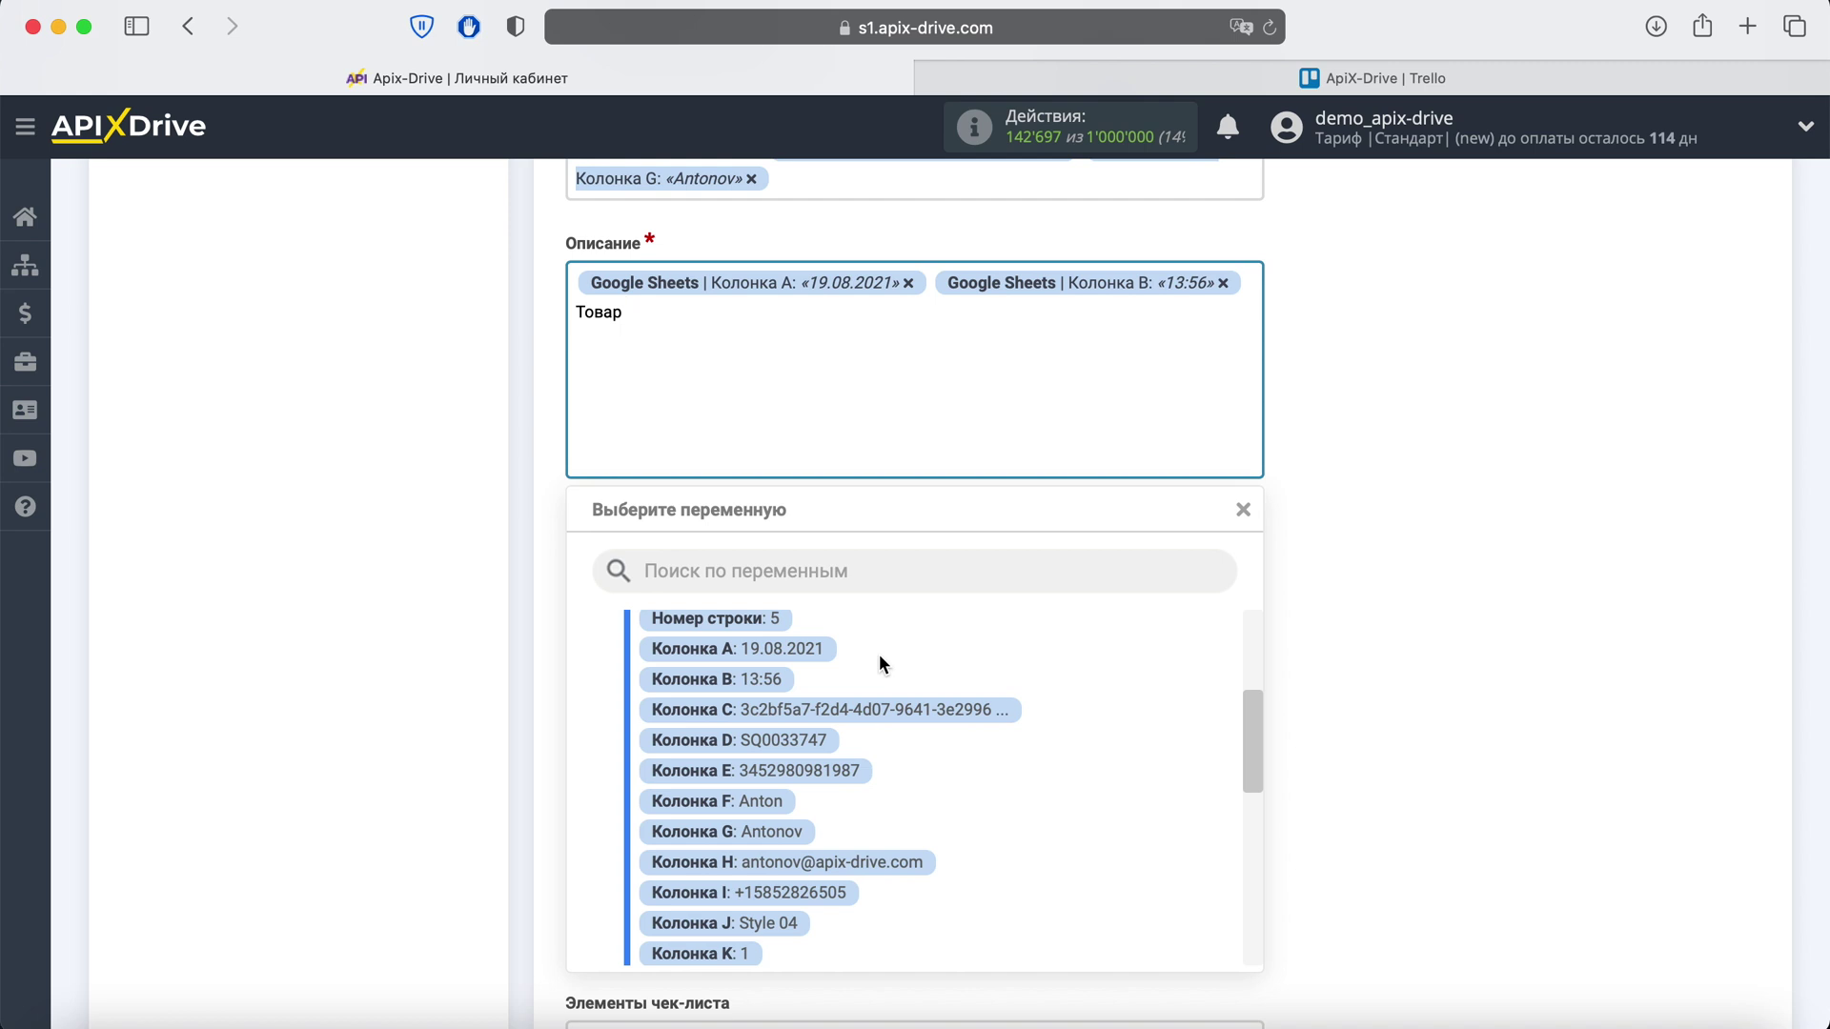
pyautogui.scroll(-3, 878, 653)
pyautogui.click(796, 777)
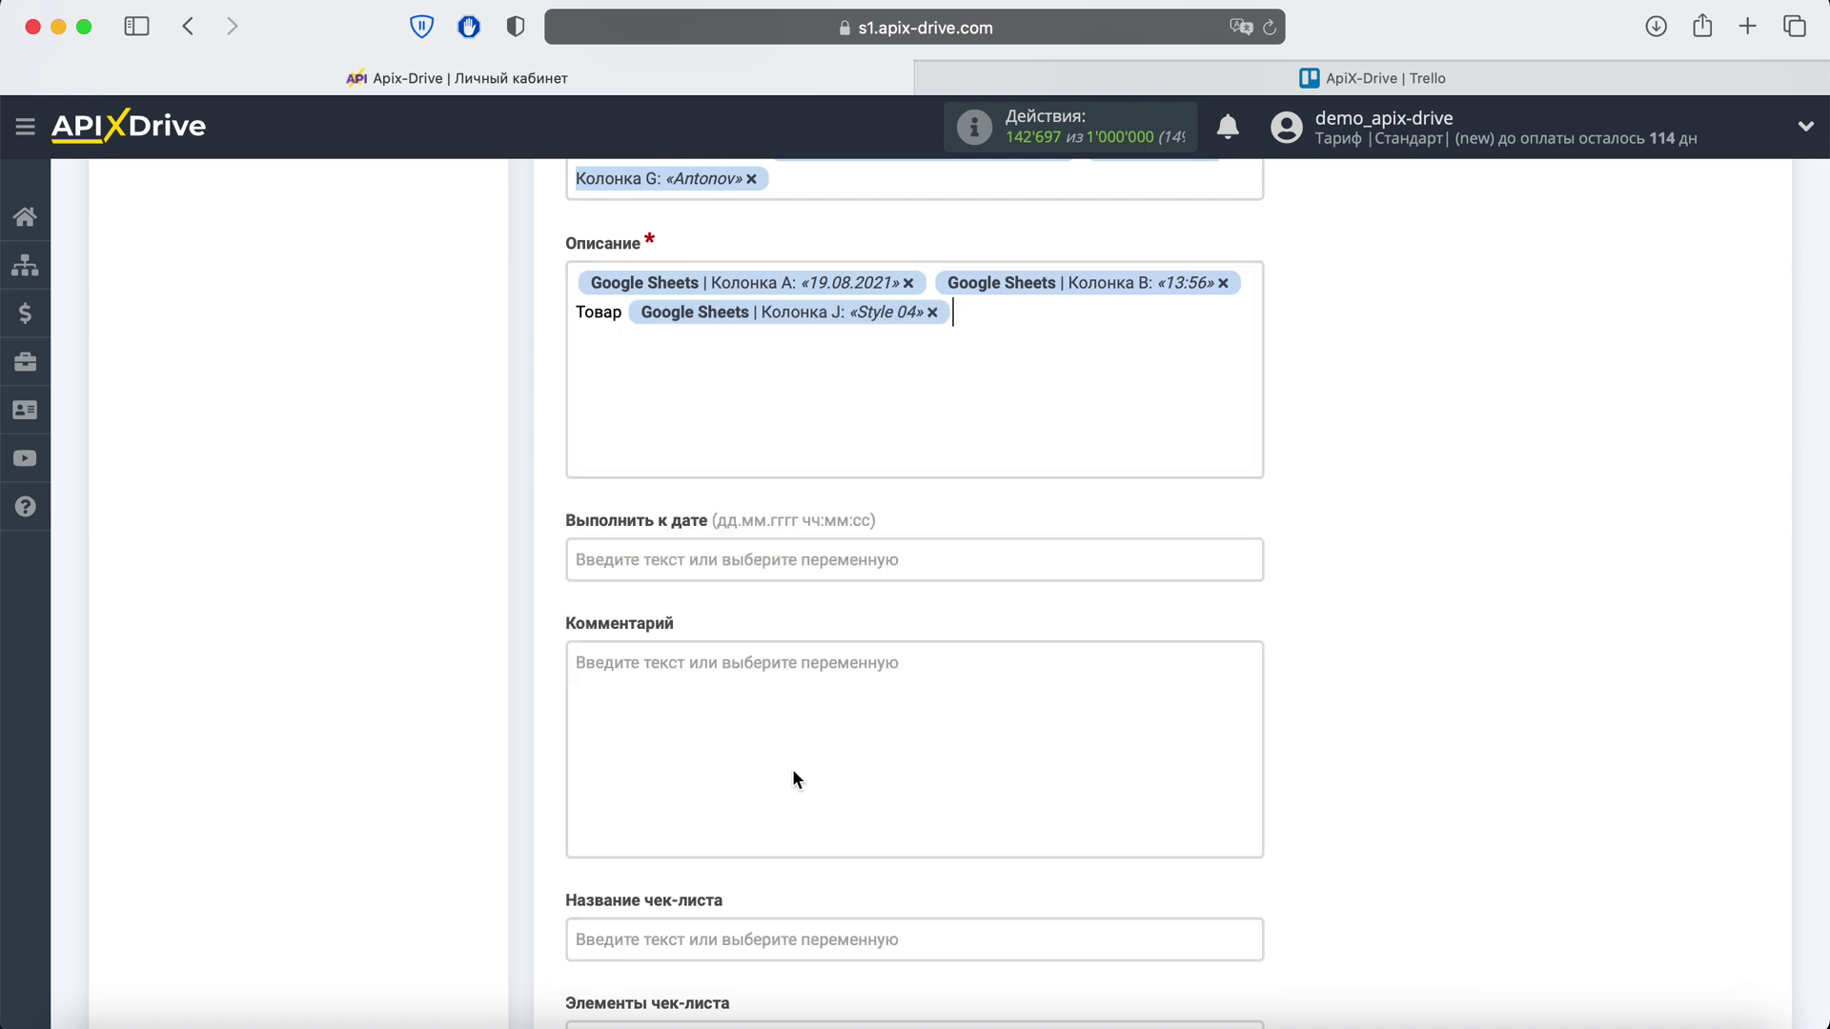
pyautogui.write('Количество')
pyautogui.click(741, 336)
pyautogui.click(740, 809)
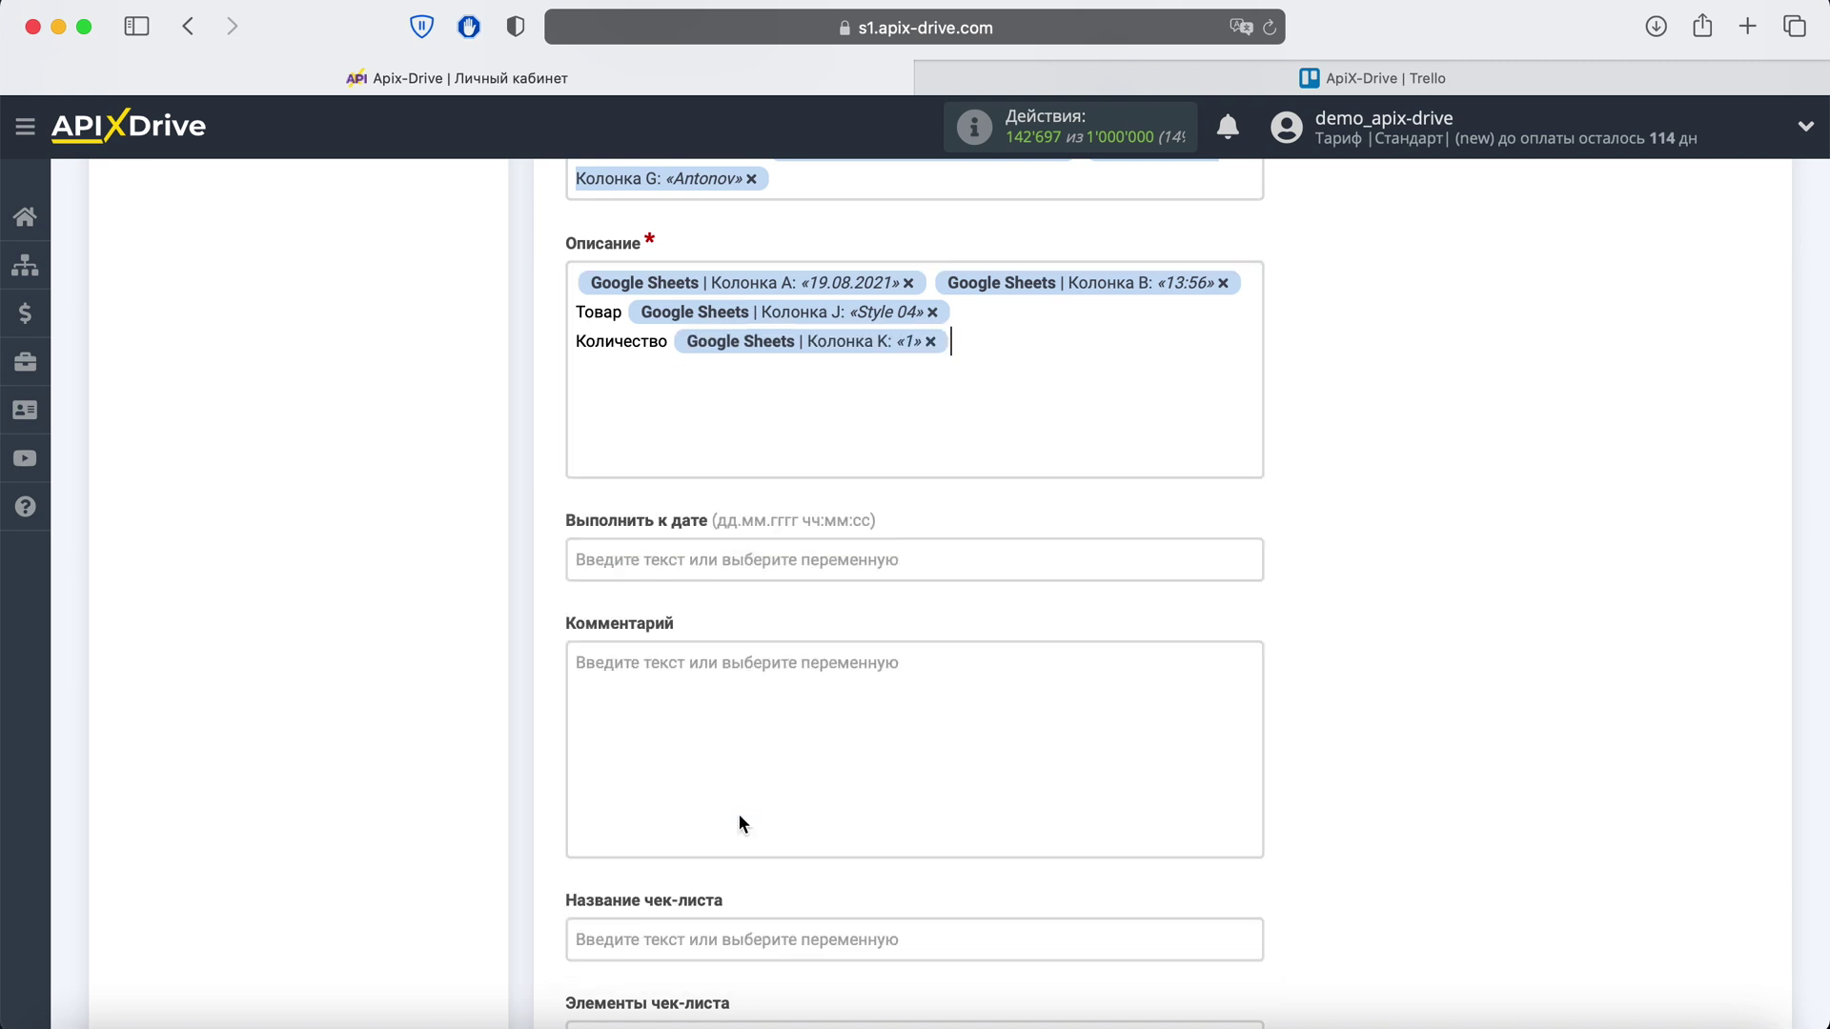
# Add description lines 'Цена' with Колонка L and 'Email' with Колонка H.
pyautogui.press('Return')
pyautogui.write('Цена')
pyautogui.click(667, 374)
pyautogui.click(770, 838)
pyautogui.press('Return')
pyautogui.write('Email')
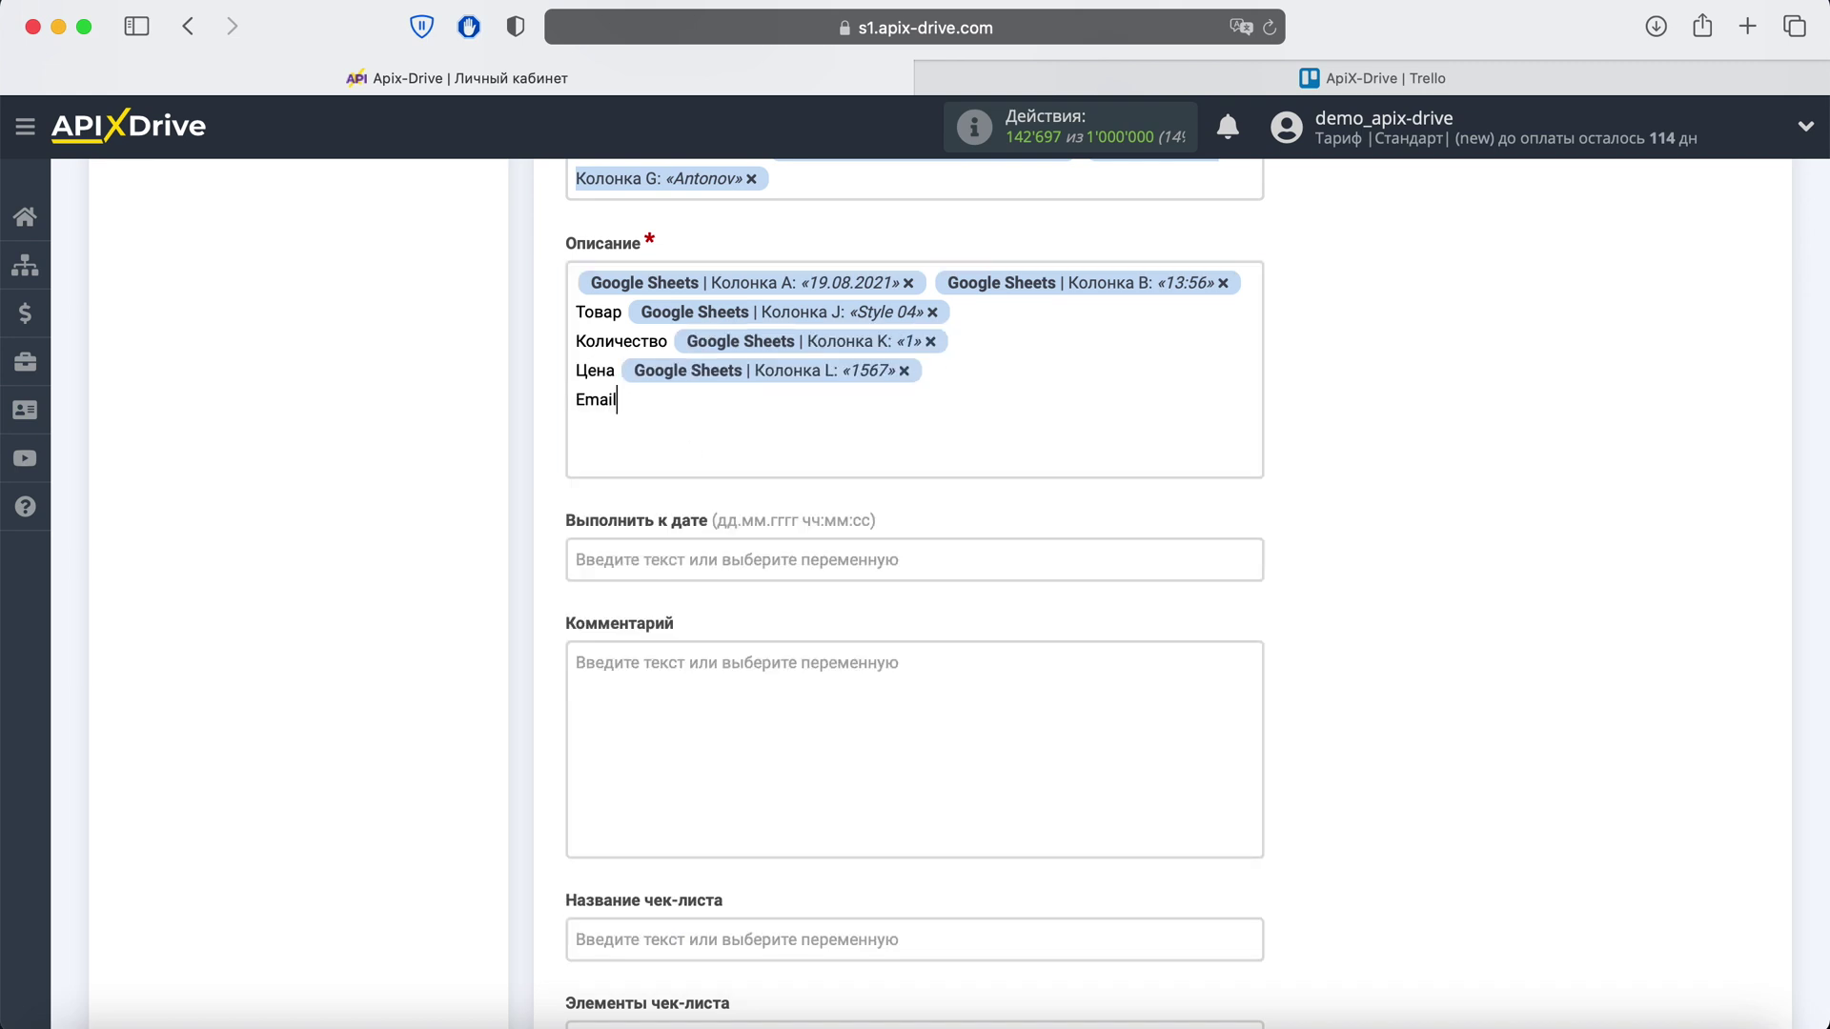
pyautogui.click(721, 396)
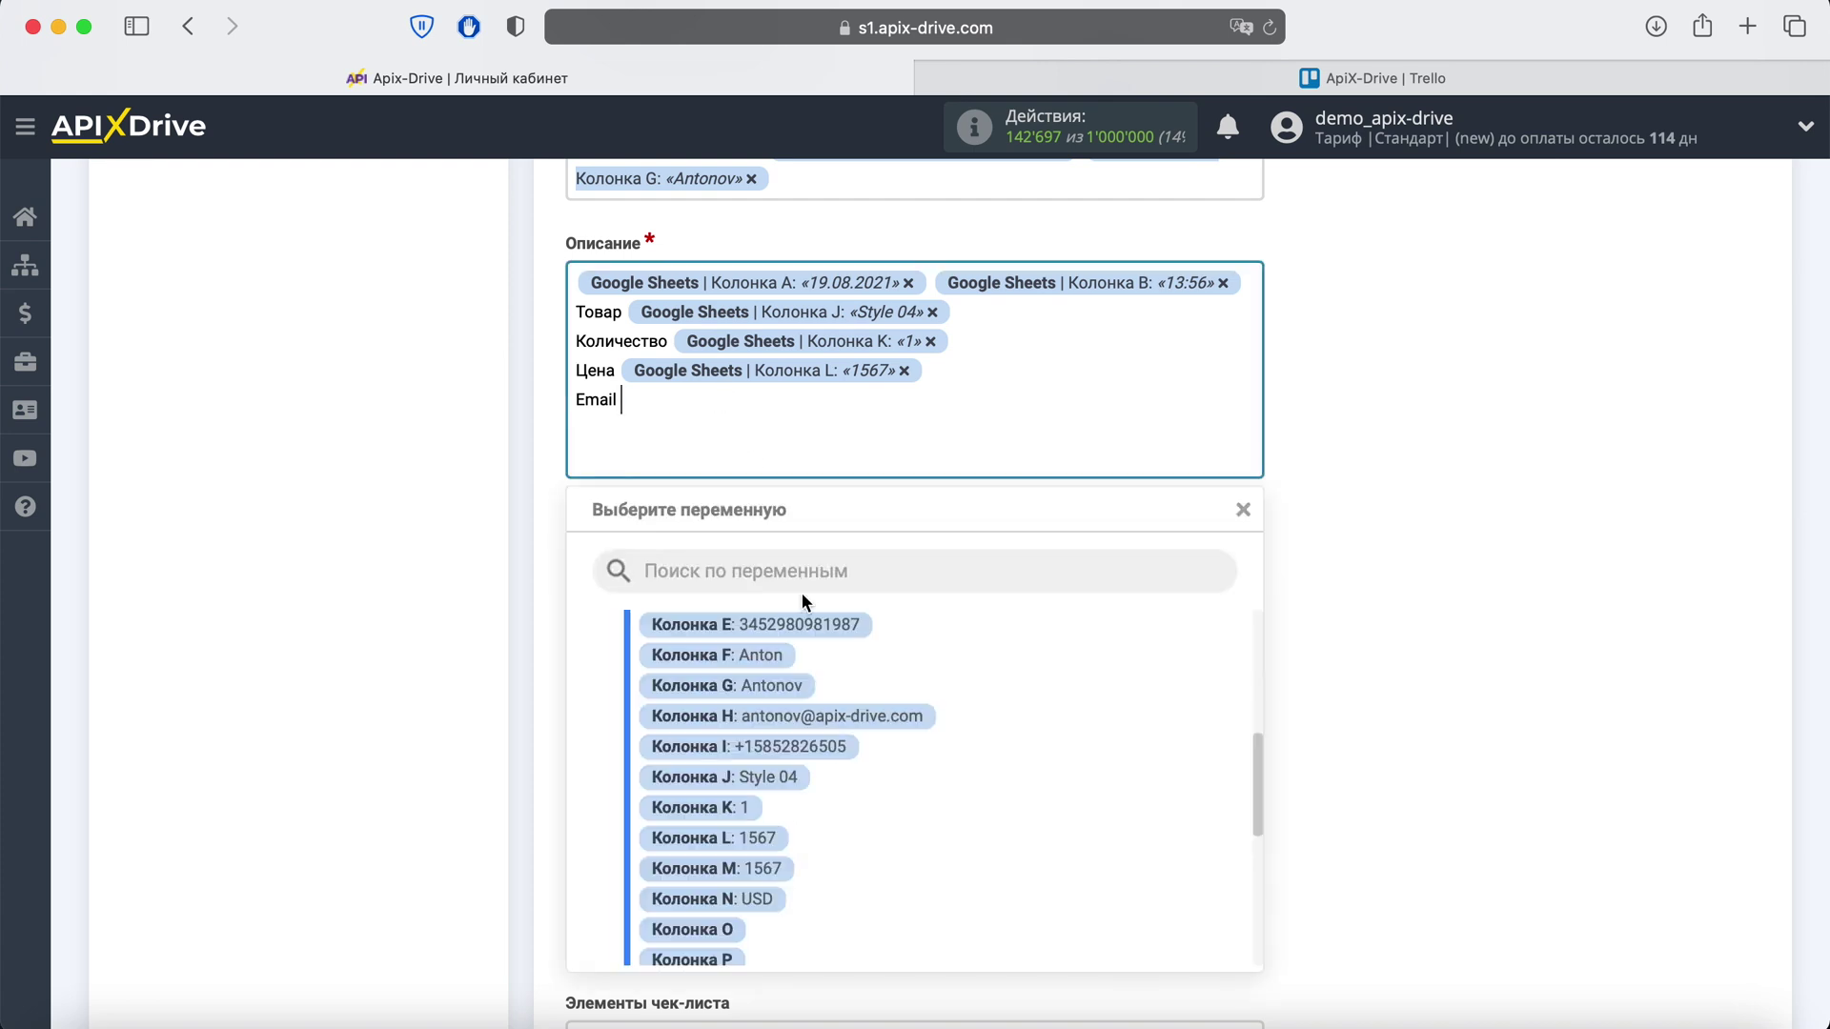
pyautogui.click(858, 717)
# Add a final 'Телефон' line with the phone number from Колонка I.
pyautogui.press('Return')
pyautogui.write('Теле')
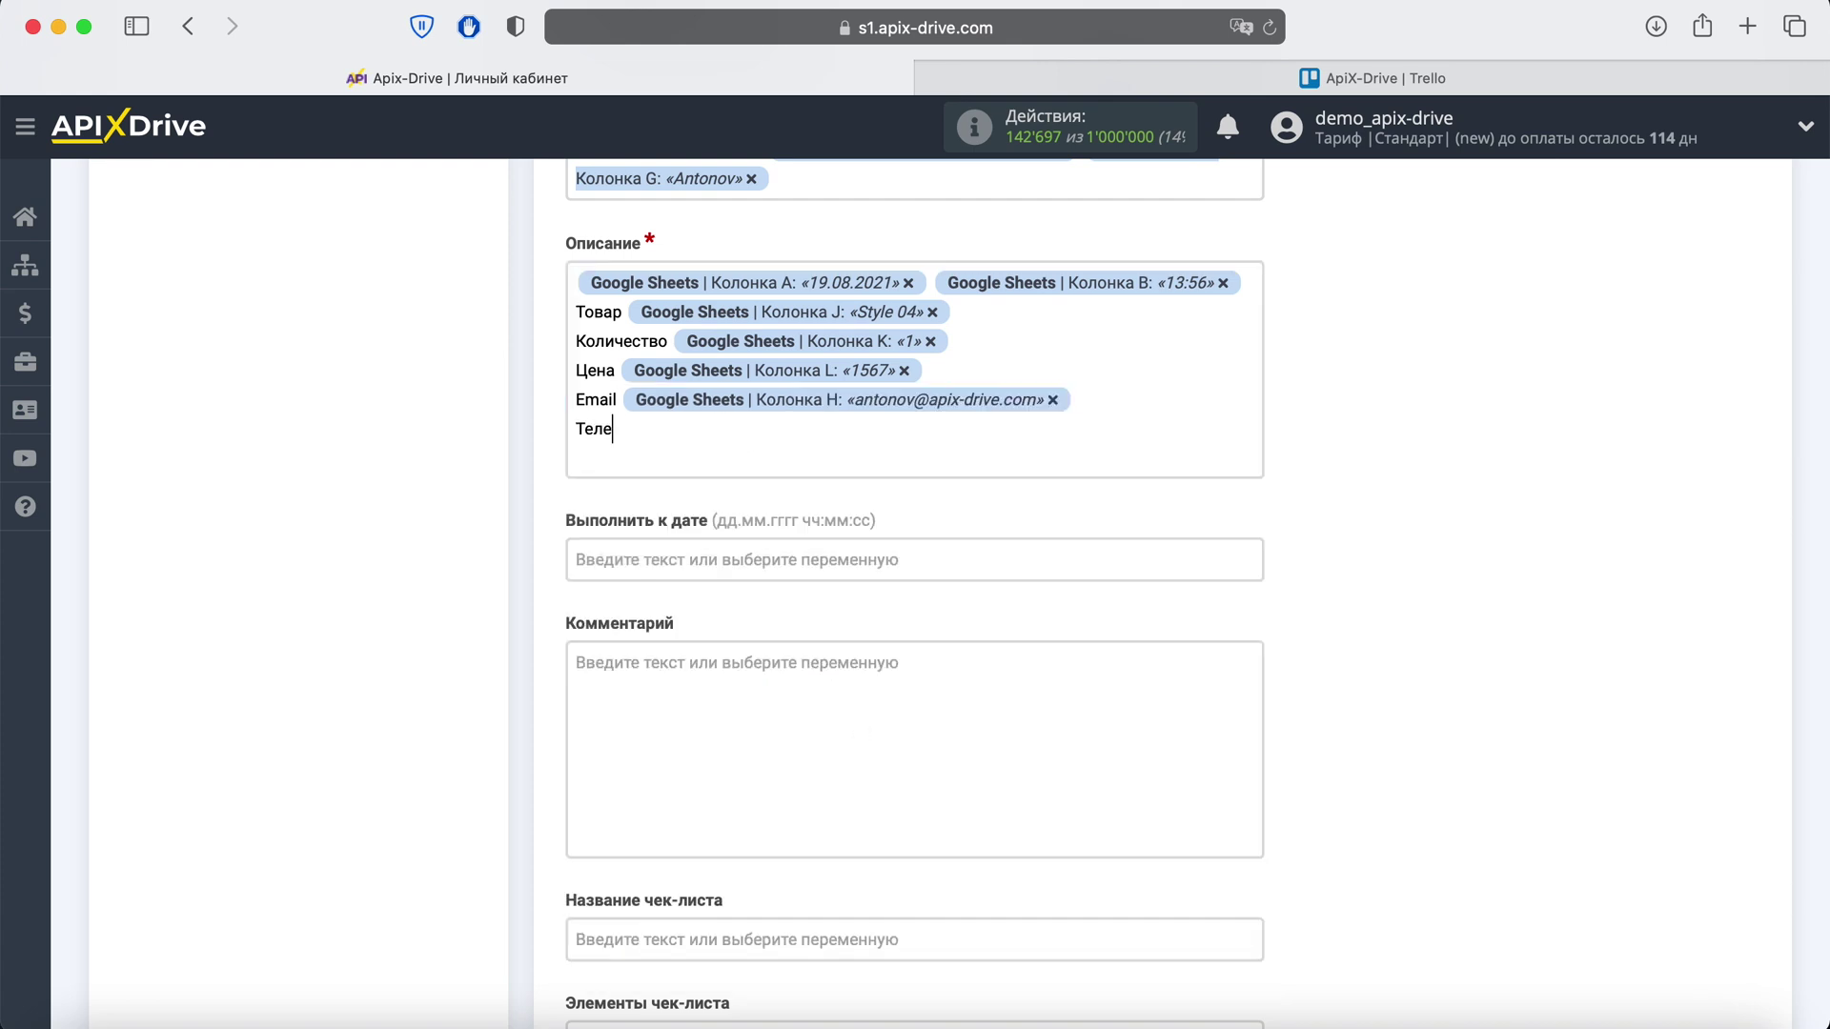
pyautogui.write('фон')
pyautogui.click(729, 424)
pyautogui.click(809, 745)
pyautogui.scroll(-2, 809, 745)
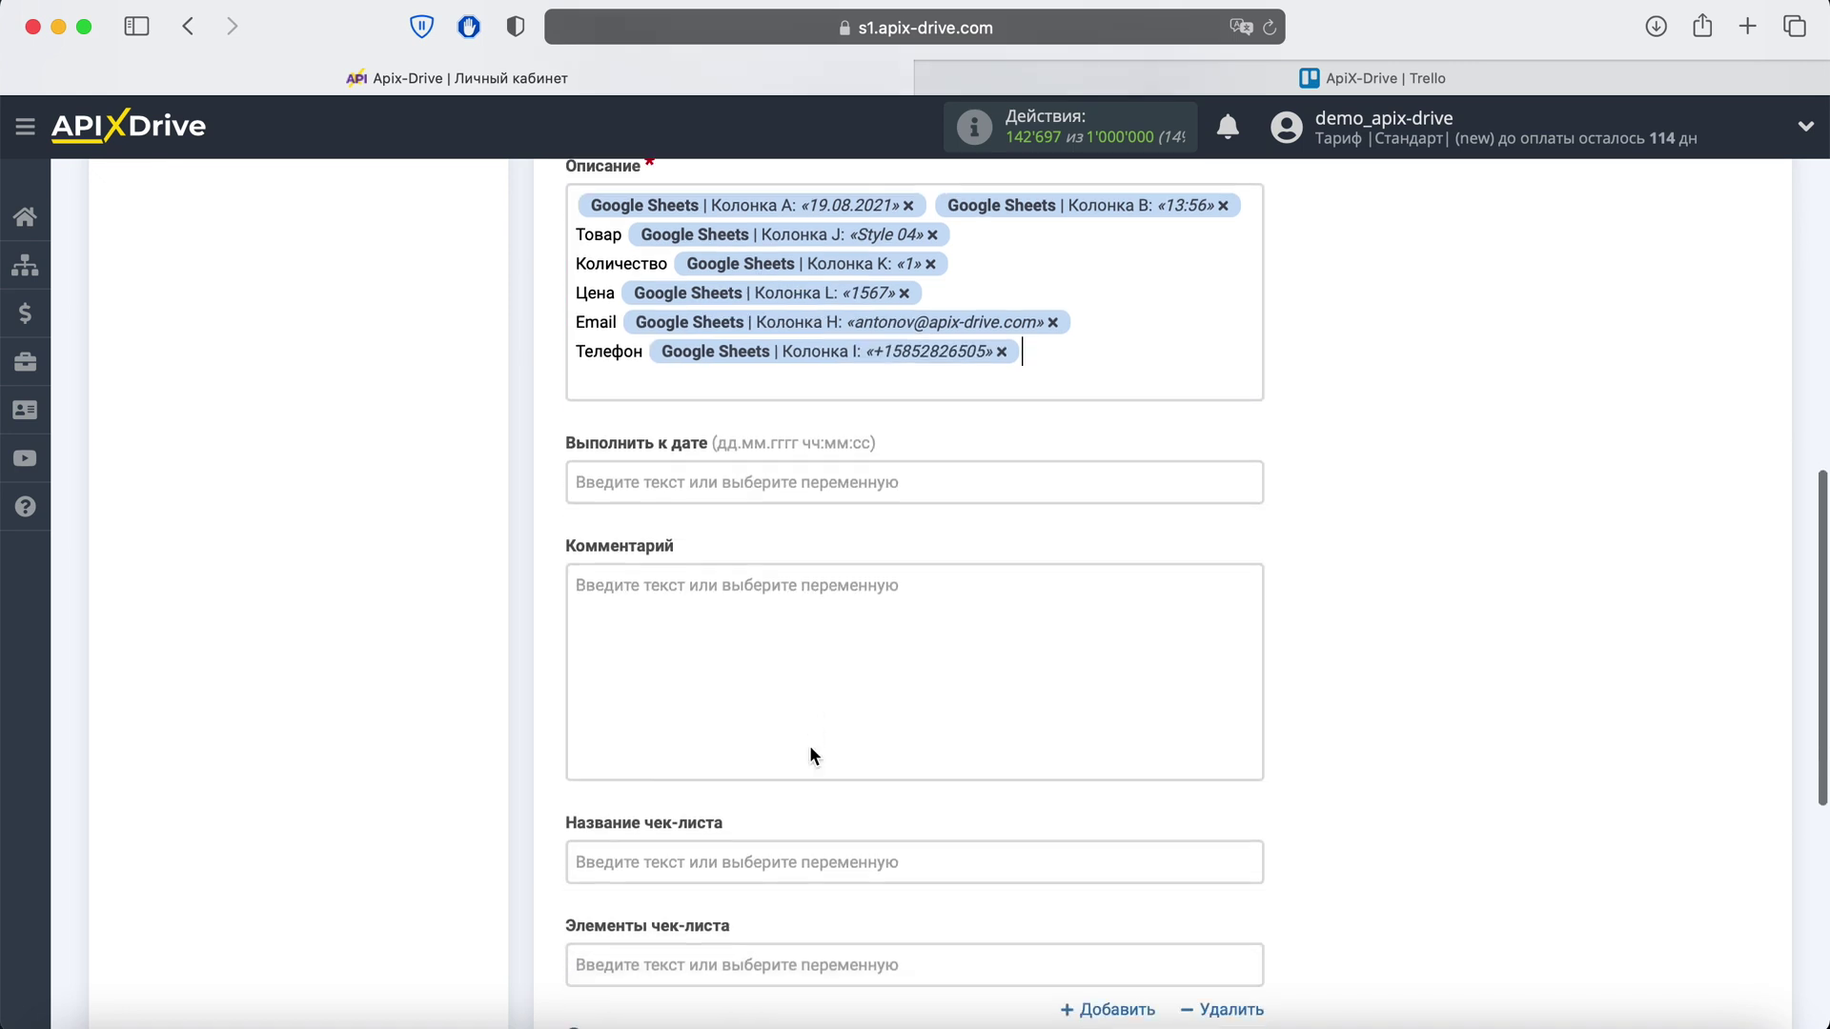
pyautogui.scroll(-3, 809, 745)
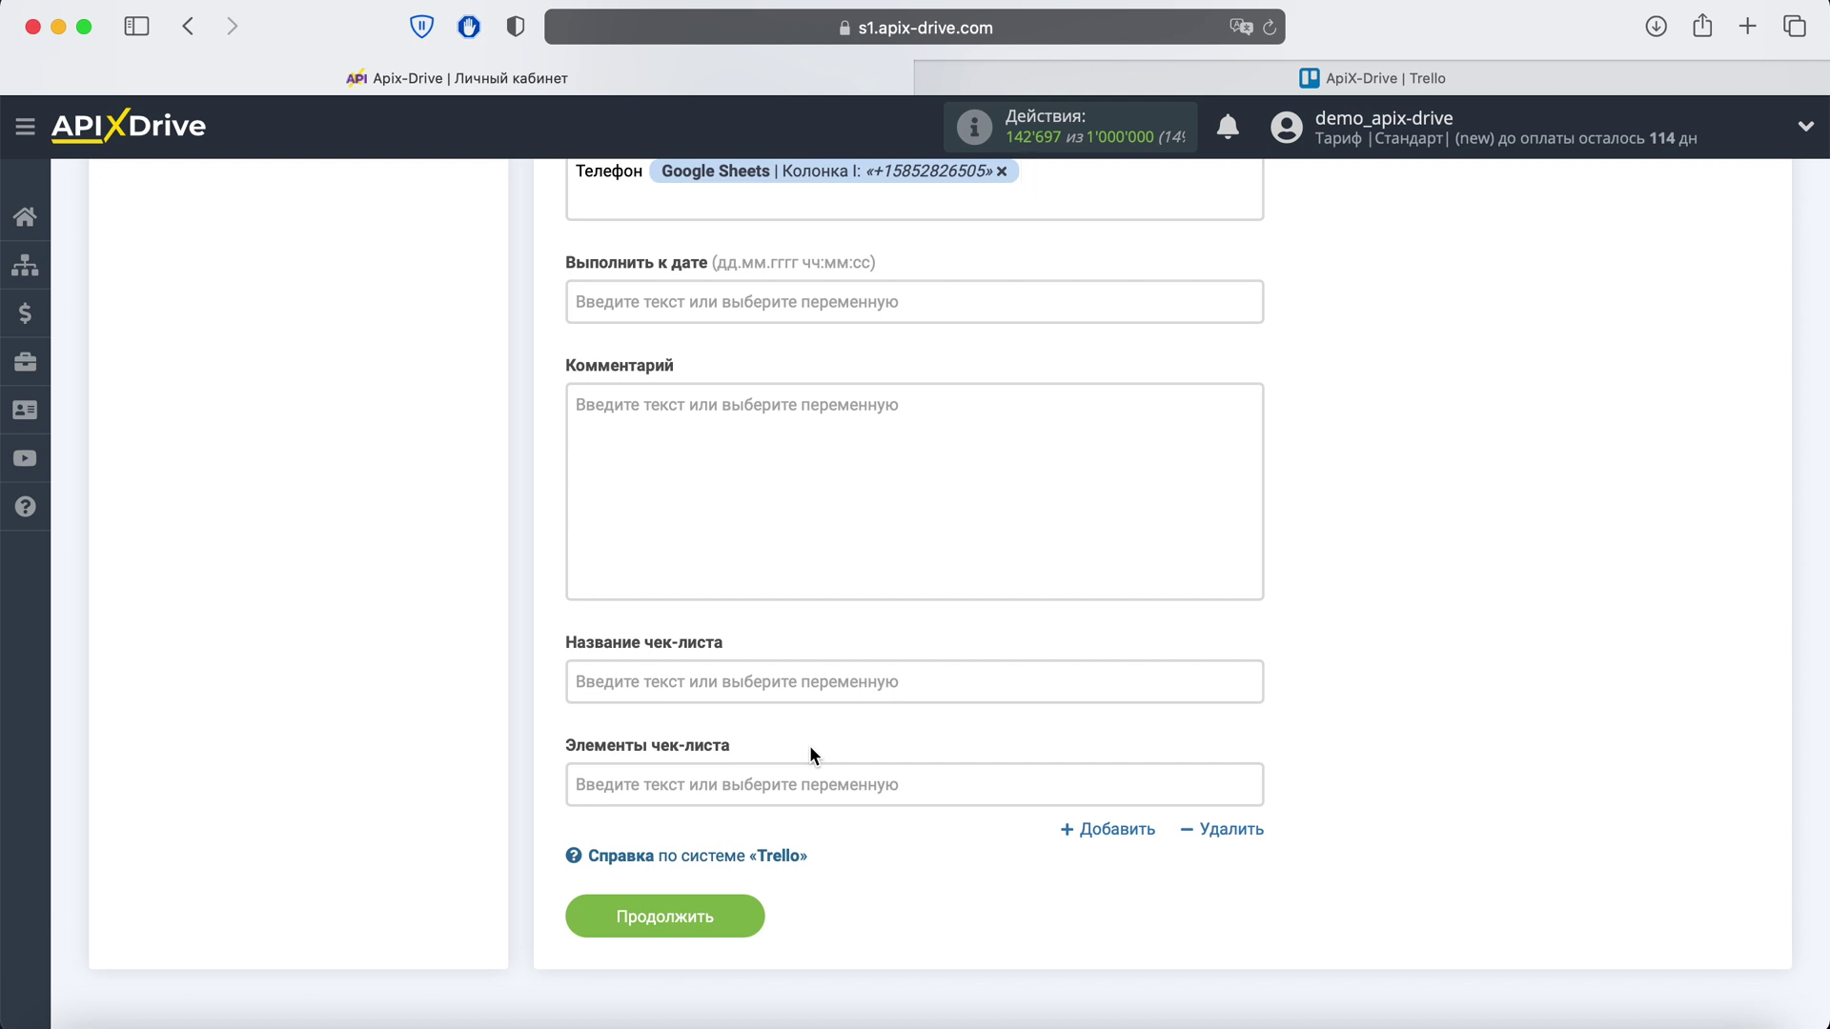
# Save the card fields and send the test data to Trello to create a test card.
pyautogui.click(741, 924)
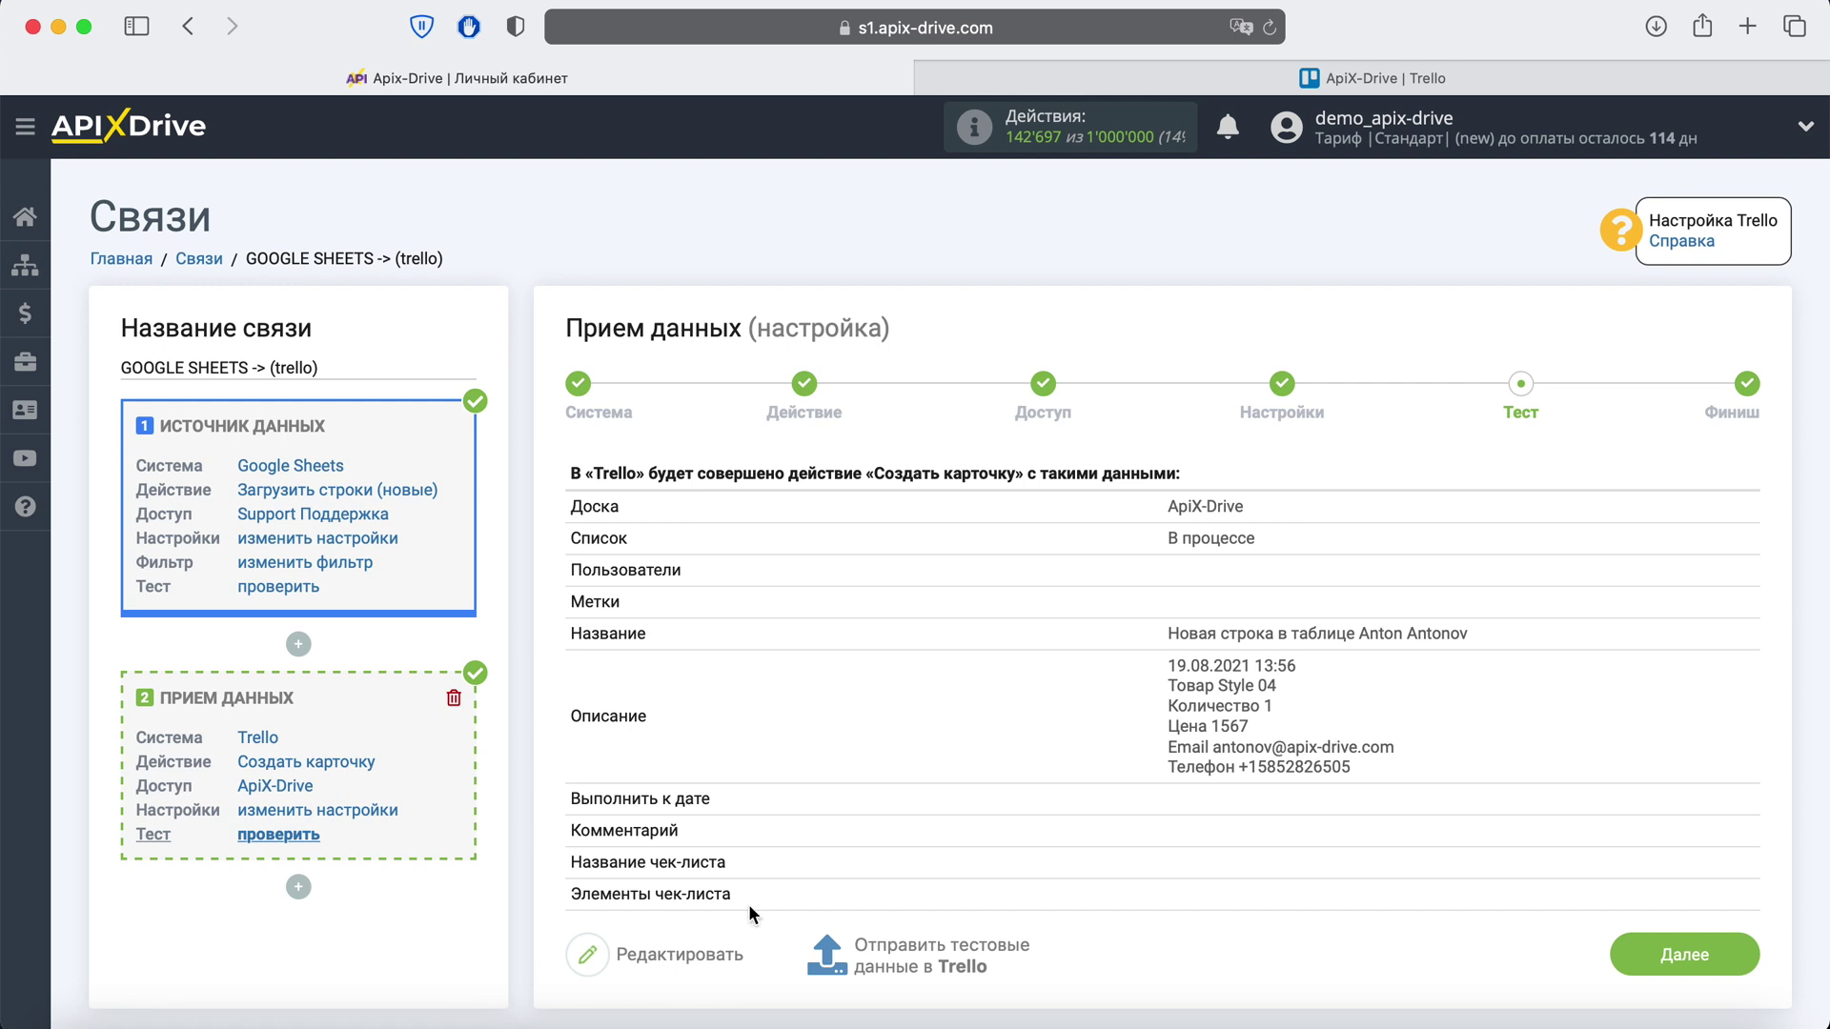
pyautogui.click(877, 956)
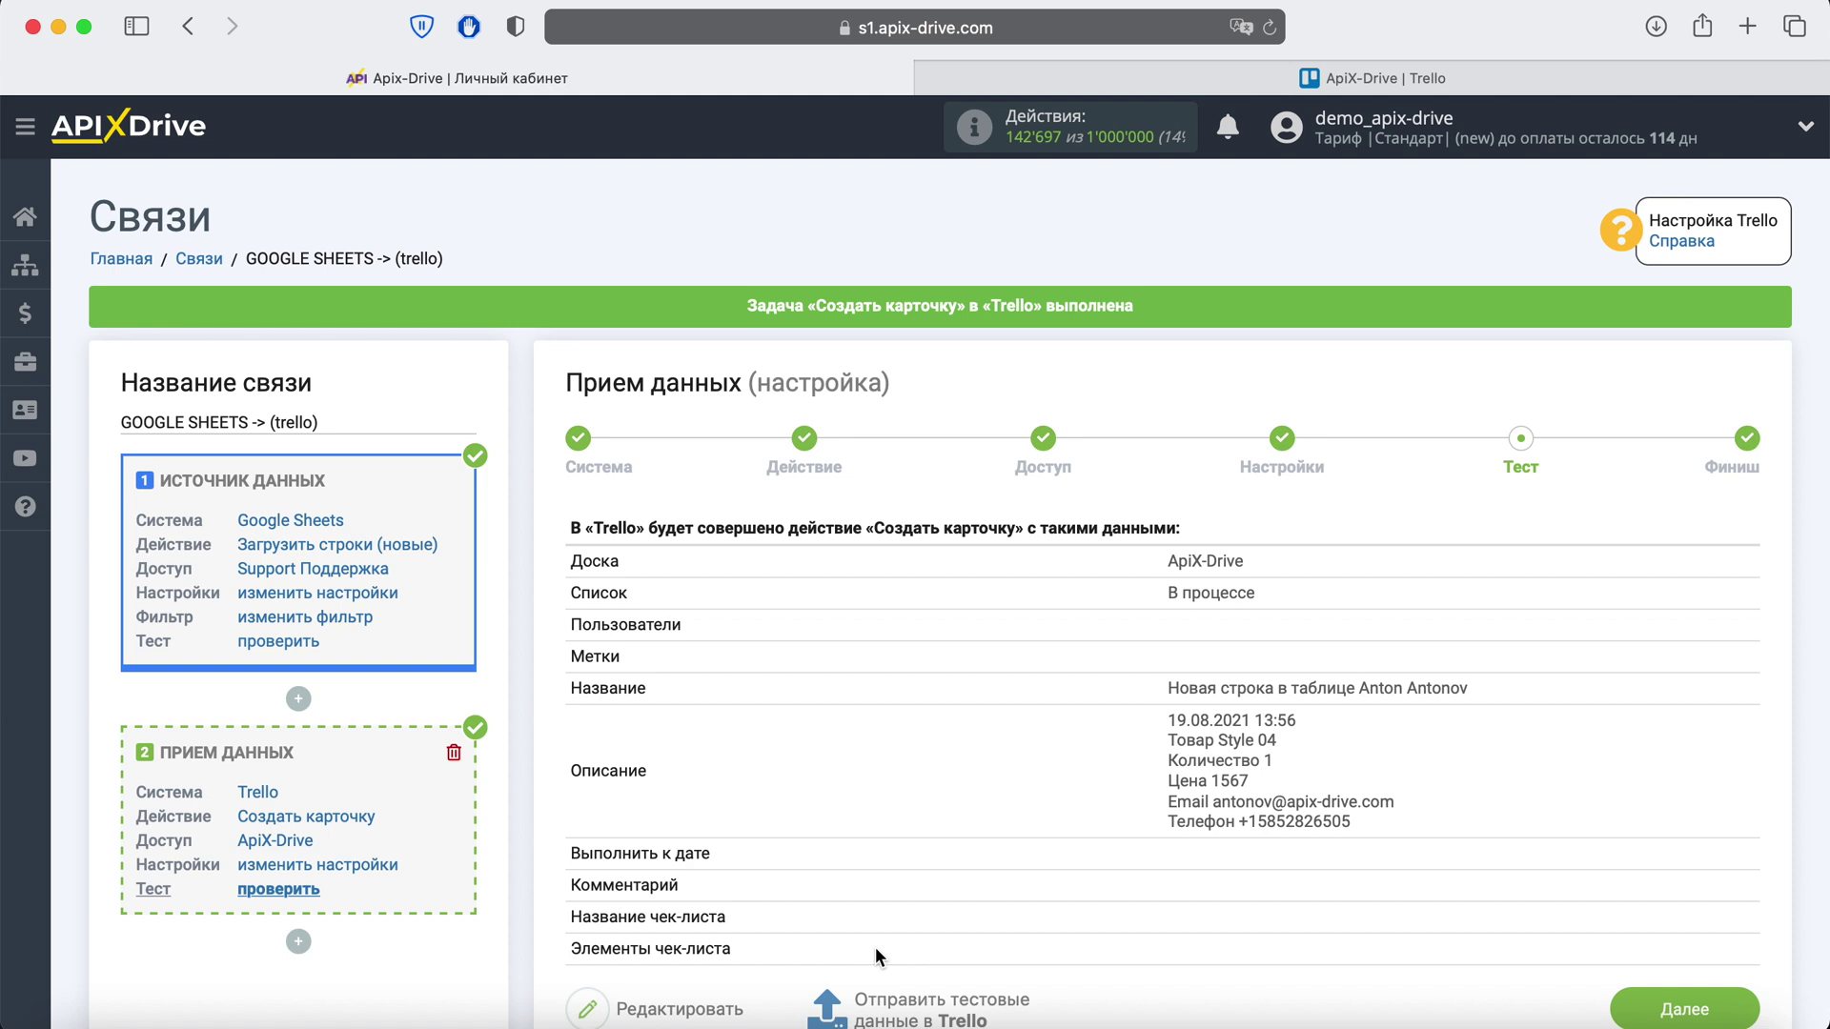
# Open the new test card in Trello's В процессе list to verify its product, quantity and price.
pyautogui.click(1320, 78)
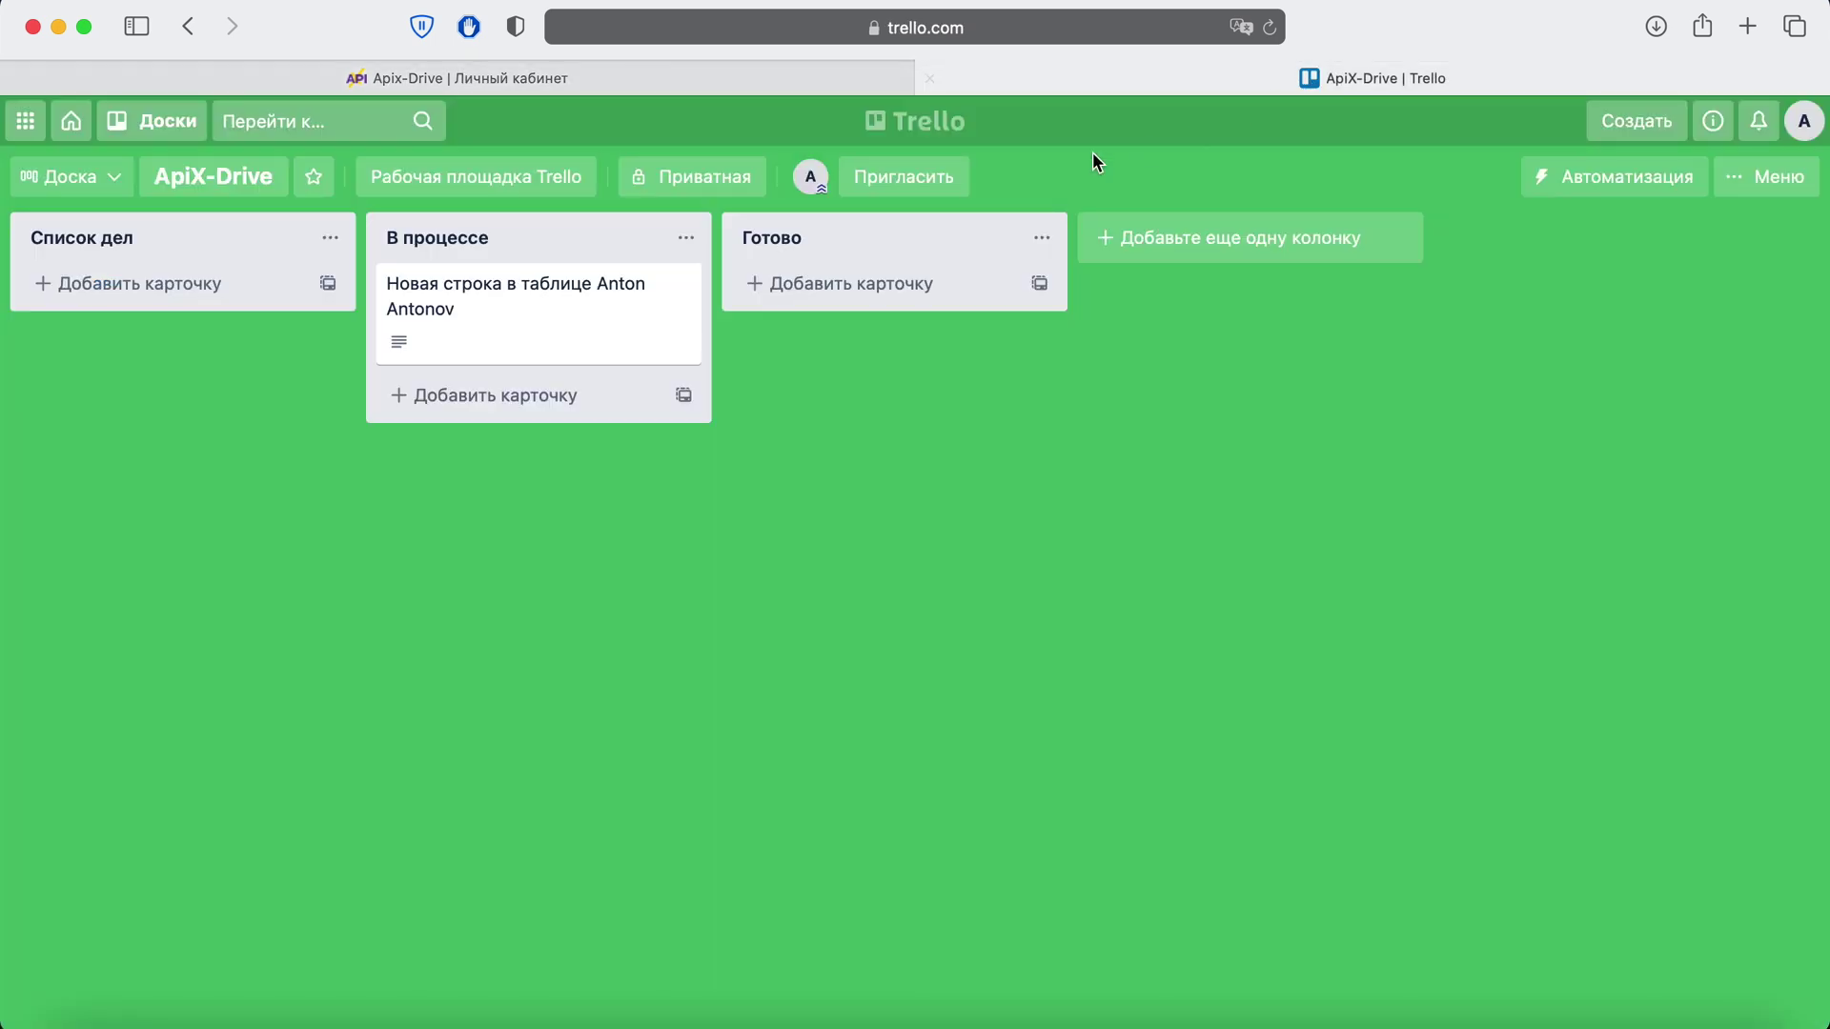
pyautogui.click(664, 295)
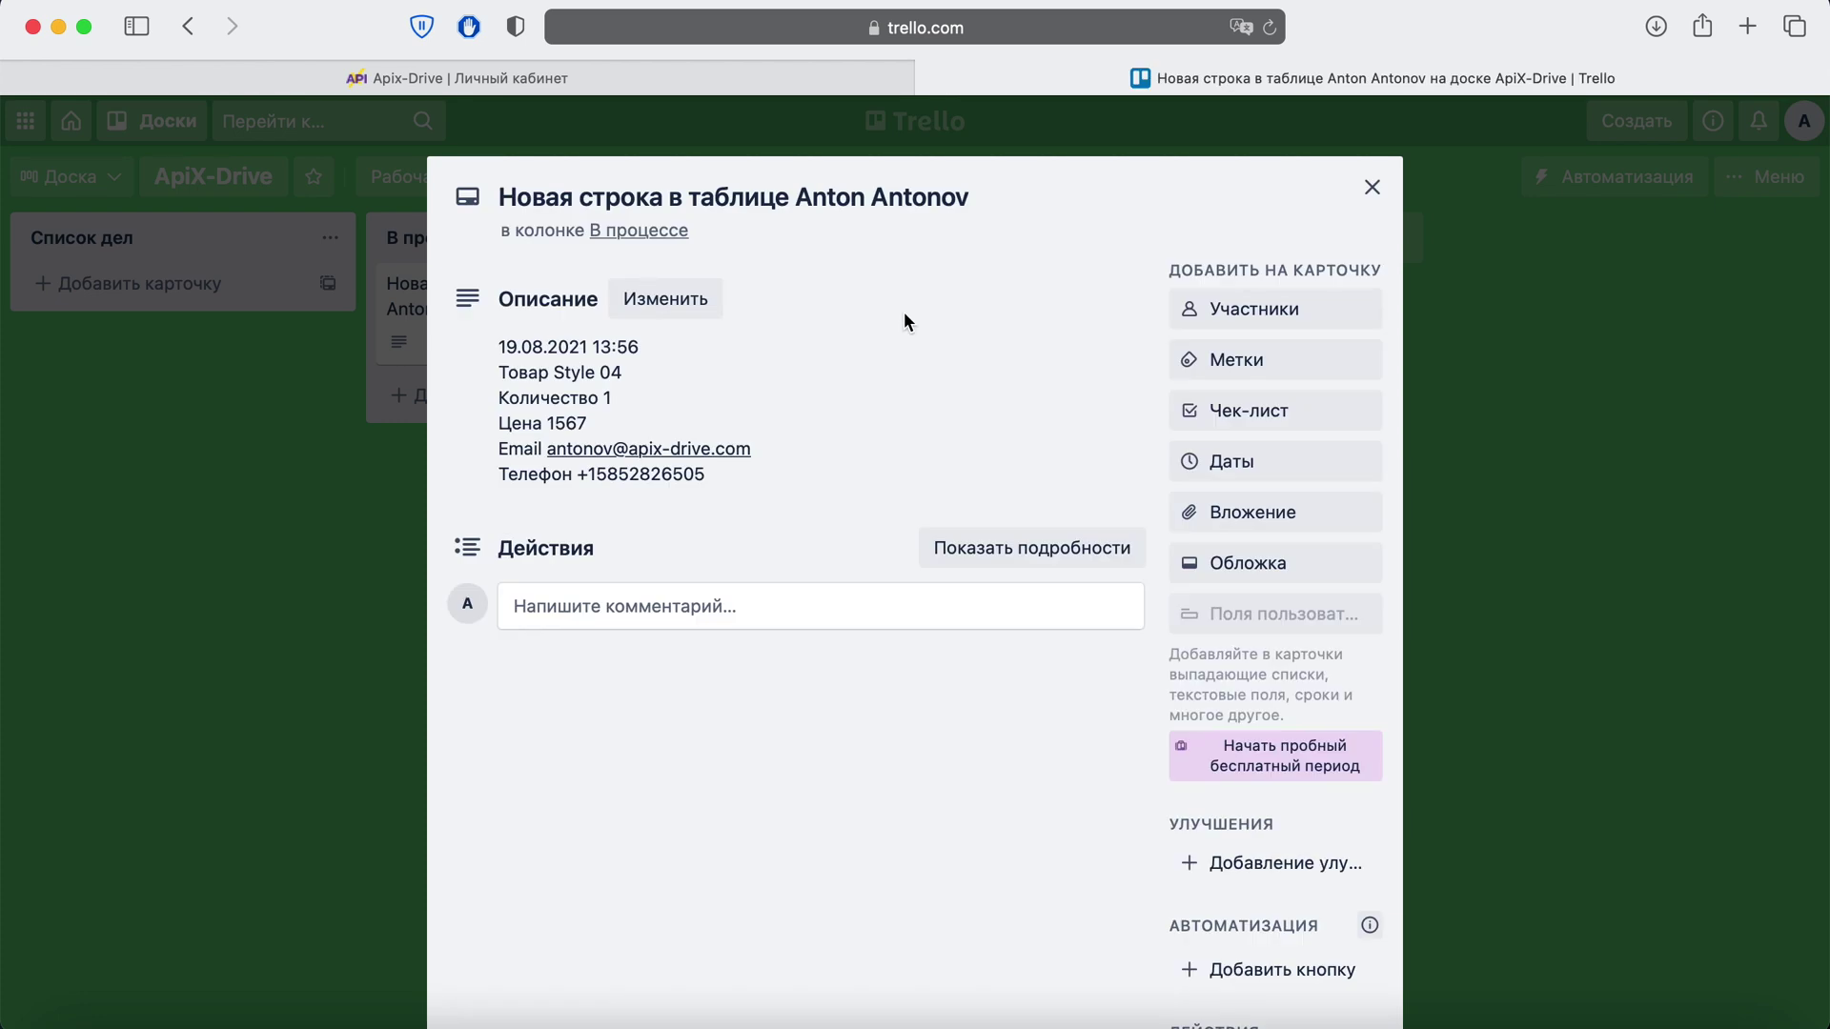
# Complete the setup and enable auto-update for the GOOGLE SHEETS -> (trello) connection.
pyautogui.click(598, 77)
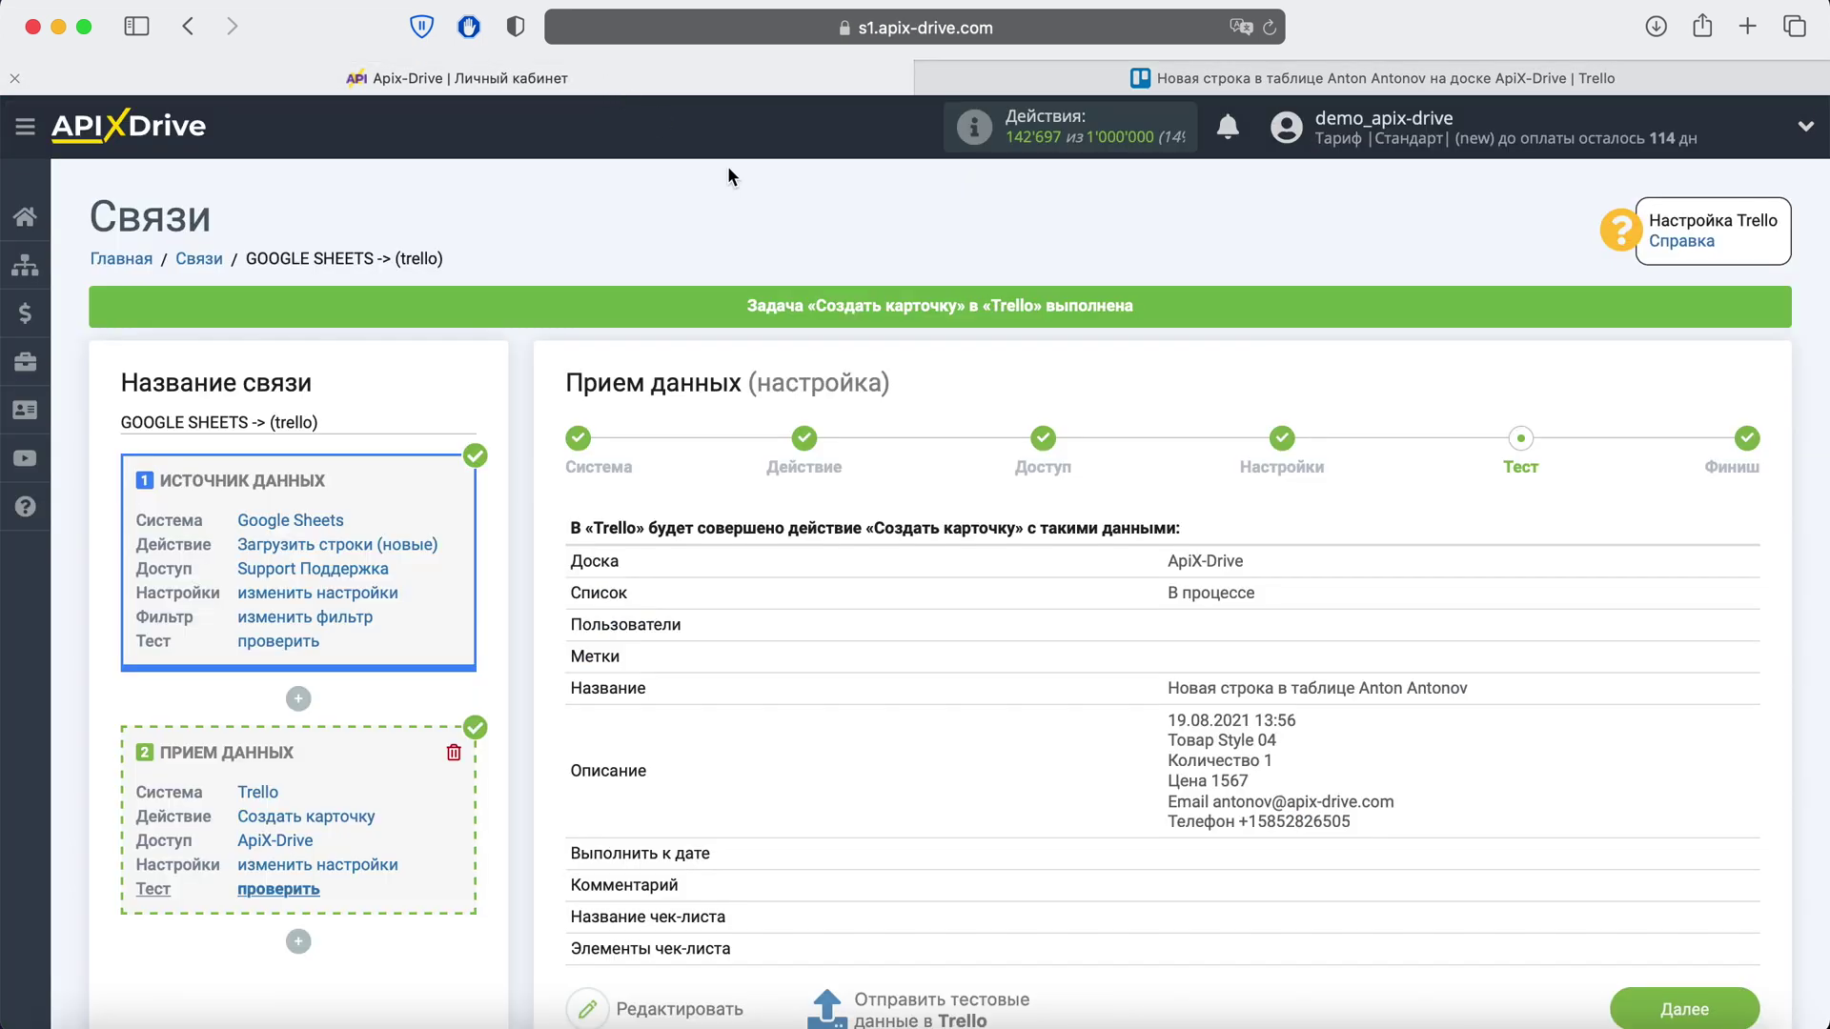
pyautogui.scroll(-2, 1496, 684)
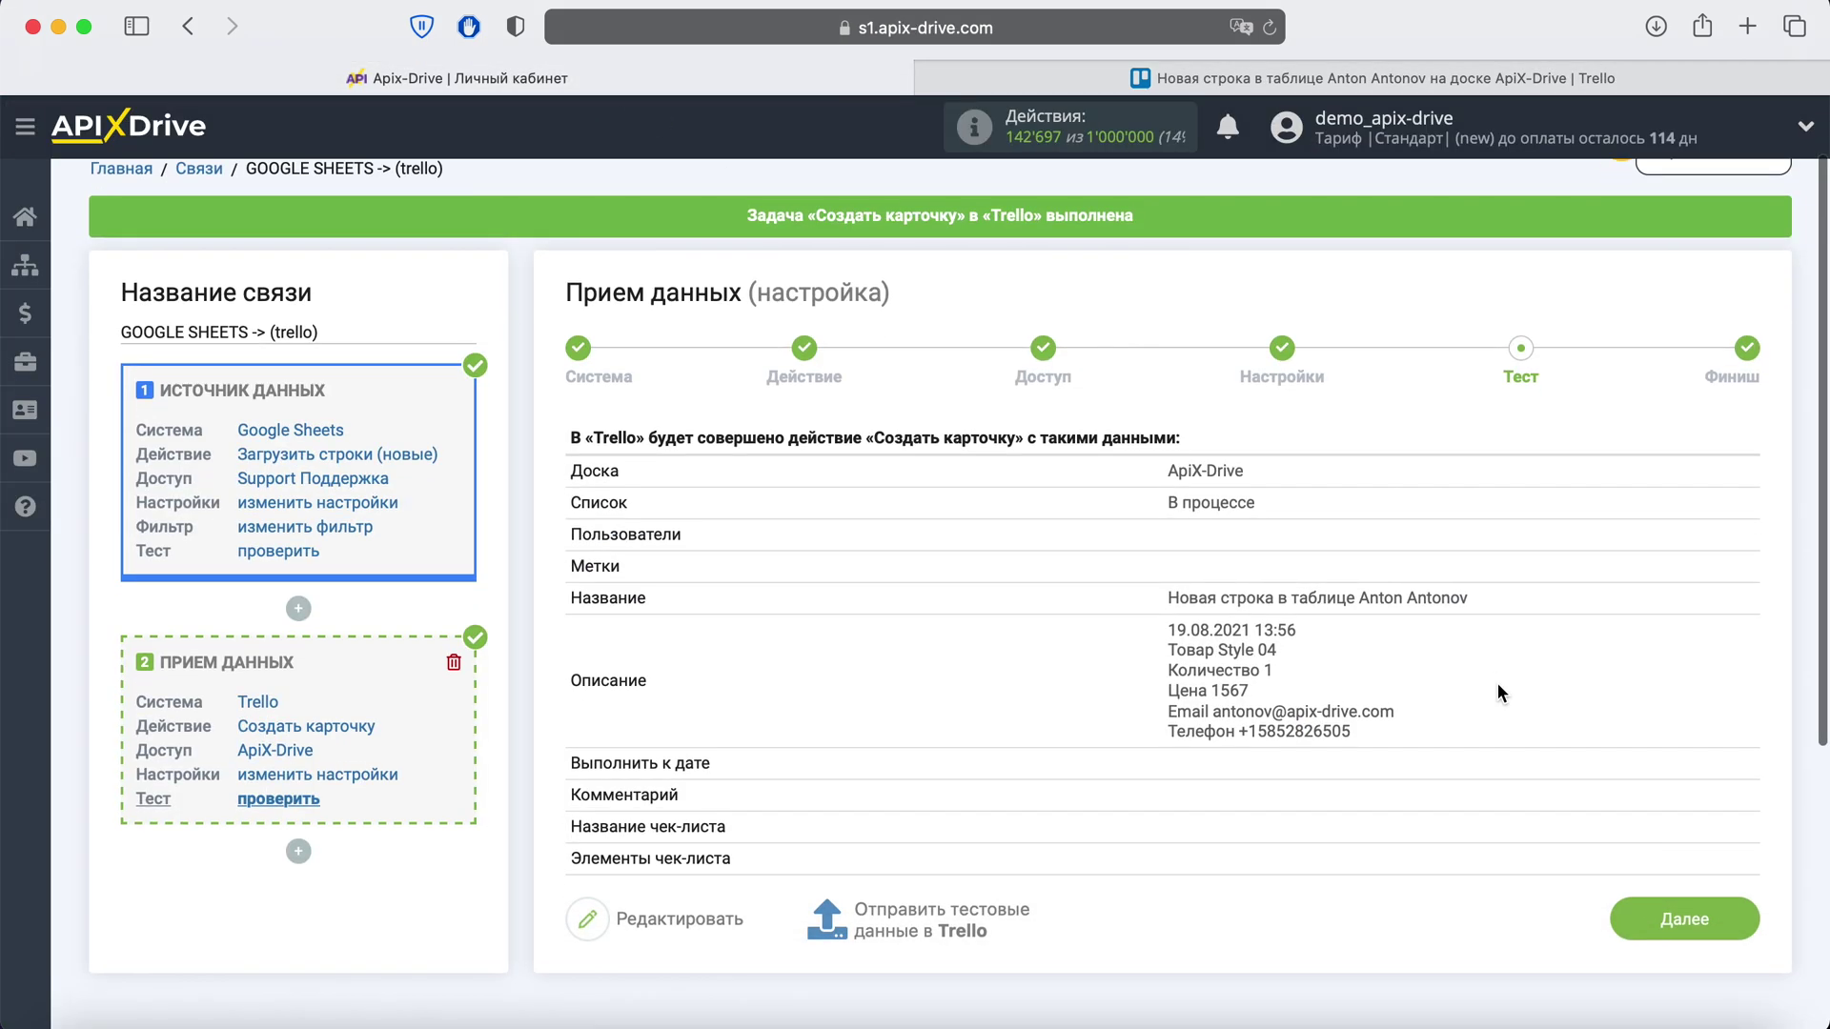
pyautogui.click(1719, 913)
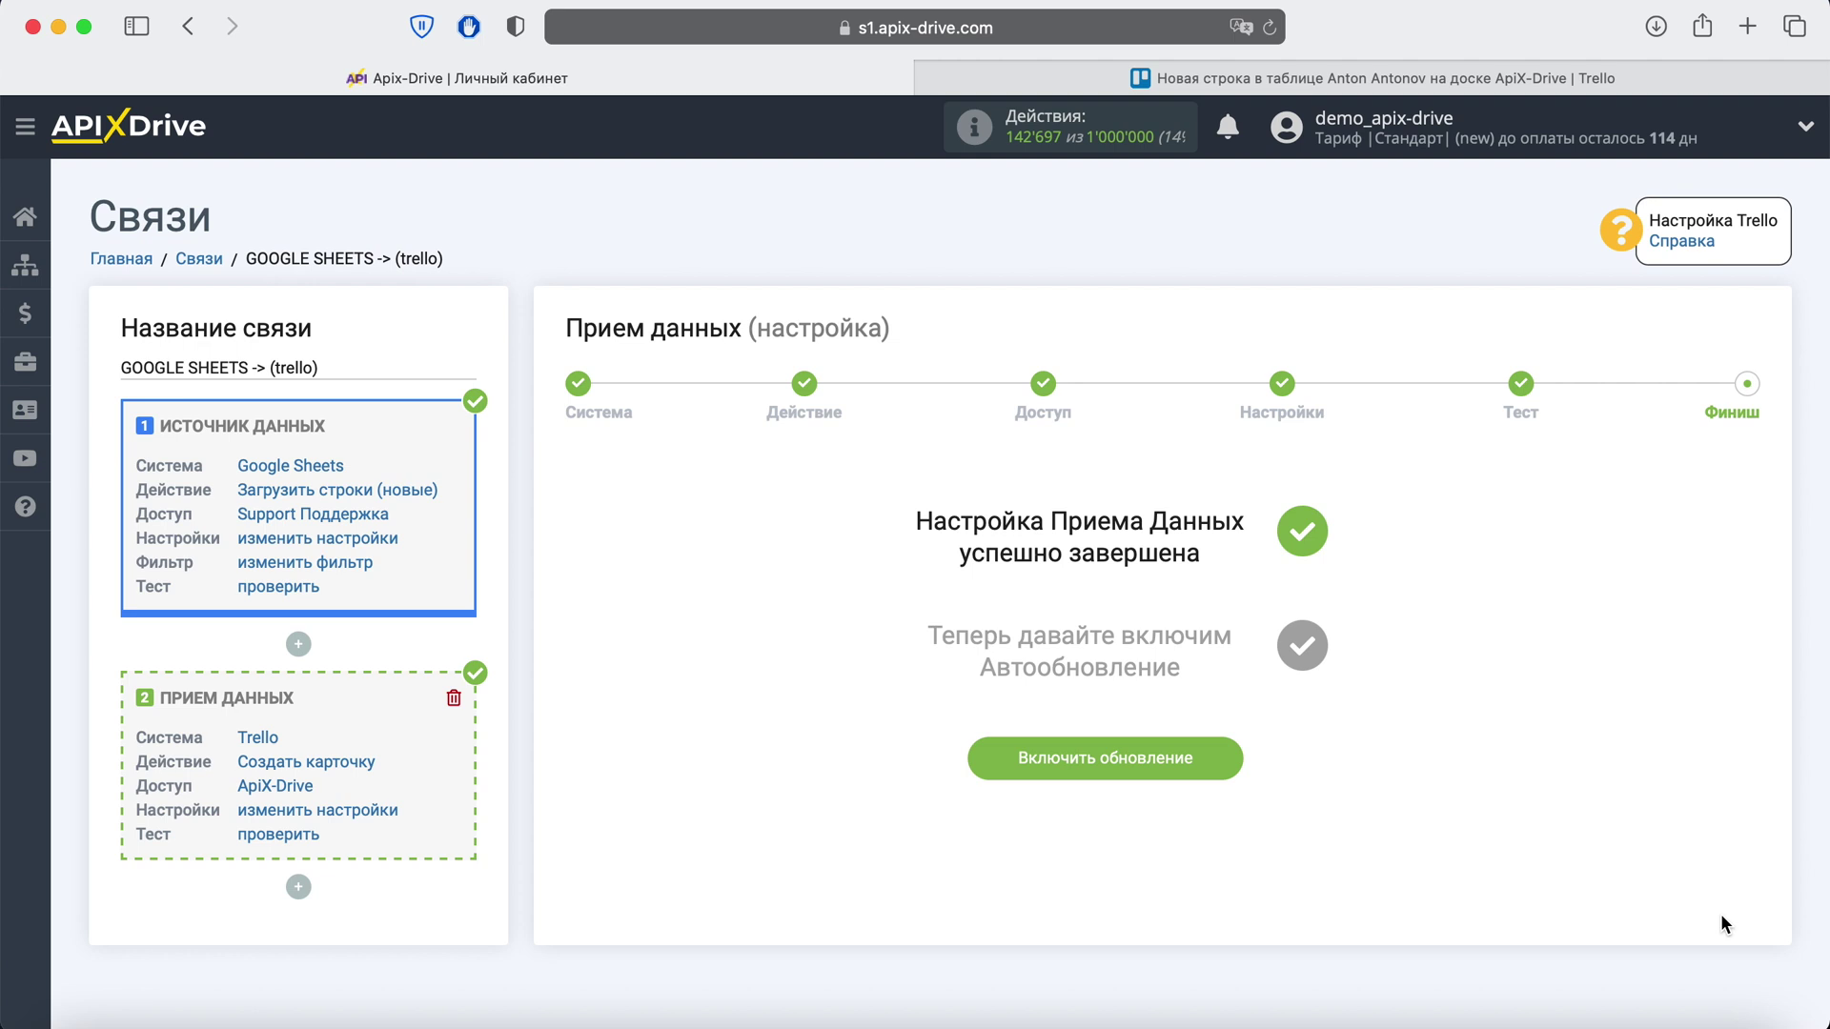
pyautogui.click(1220, 757)
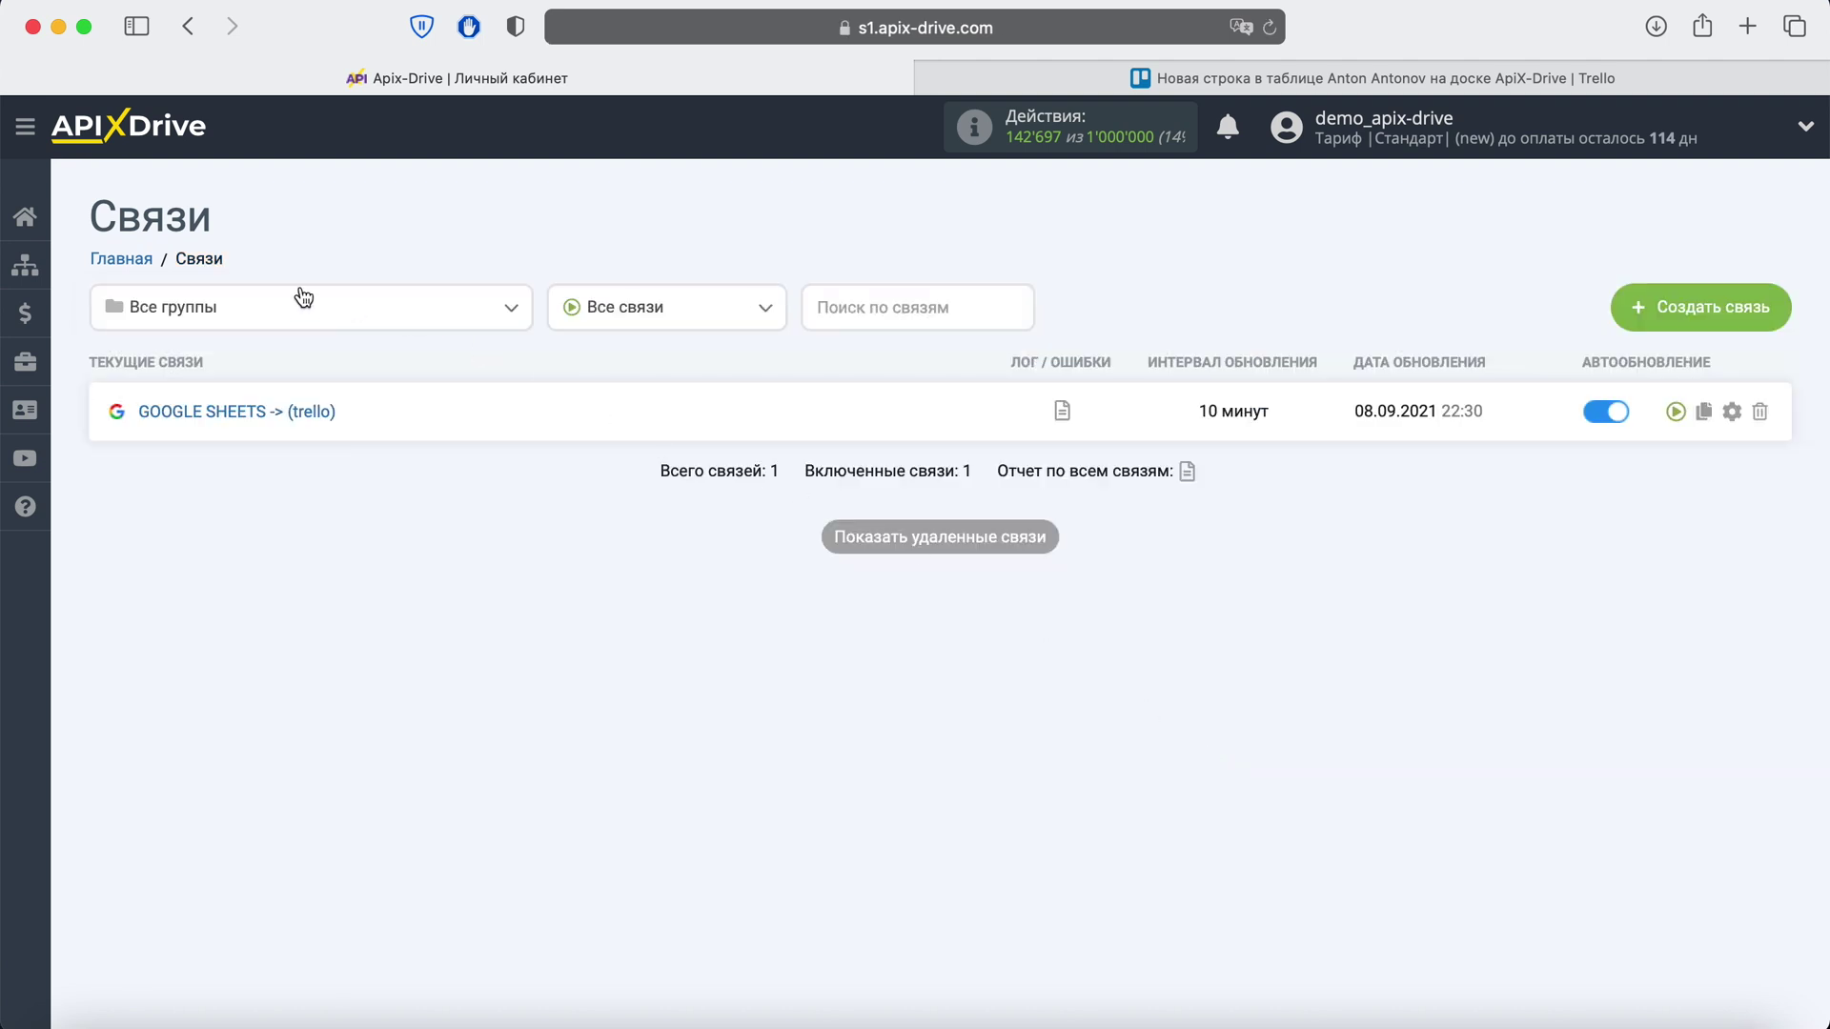
# Append 'Новые строки в таблице' to the connection name, set a 5-minute interval, and save.
pyautogui.moveTo(914, 411)
pyautogui.click(1731, 414)
pyautogui.click(1054, 408)
pyautogui.write('Новые с')
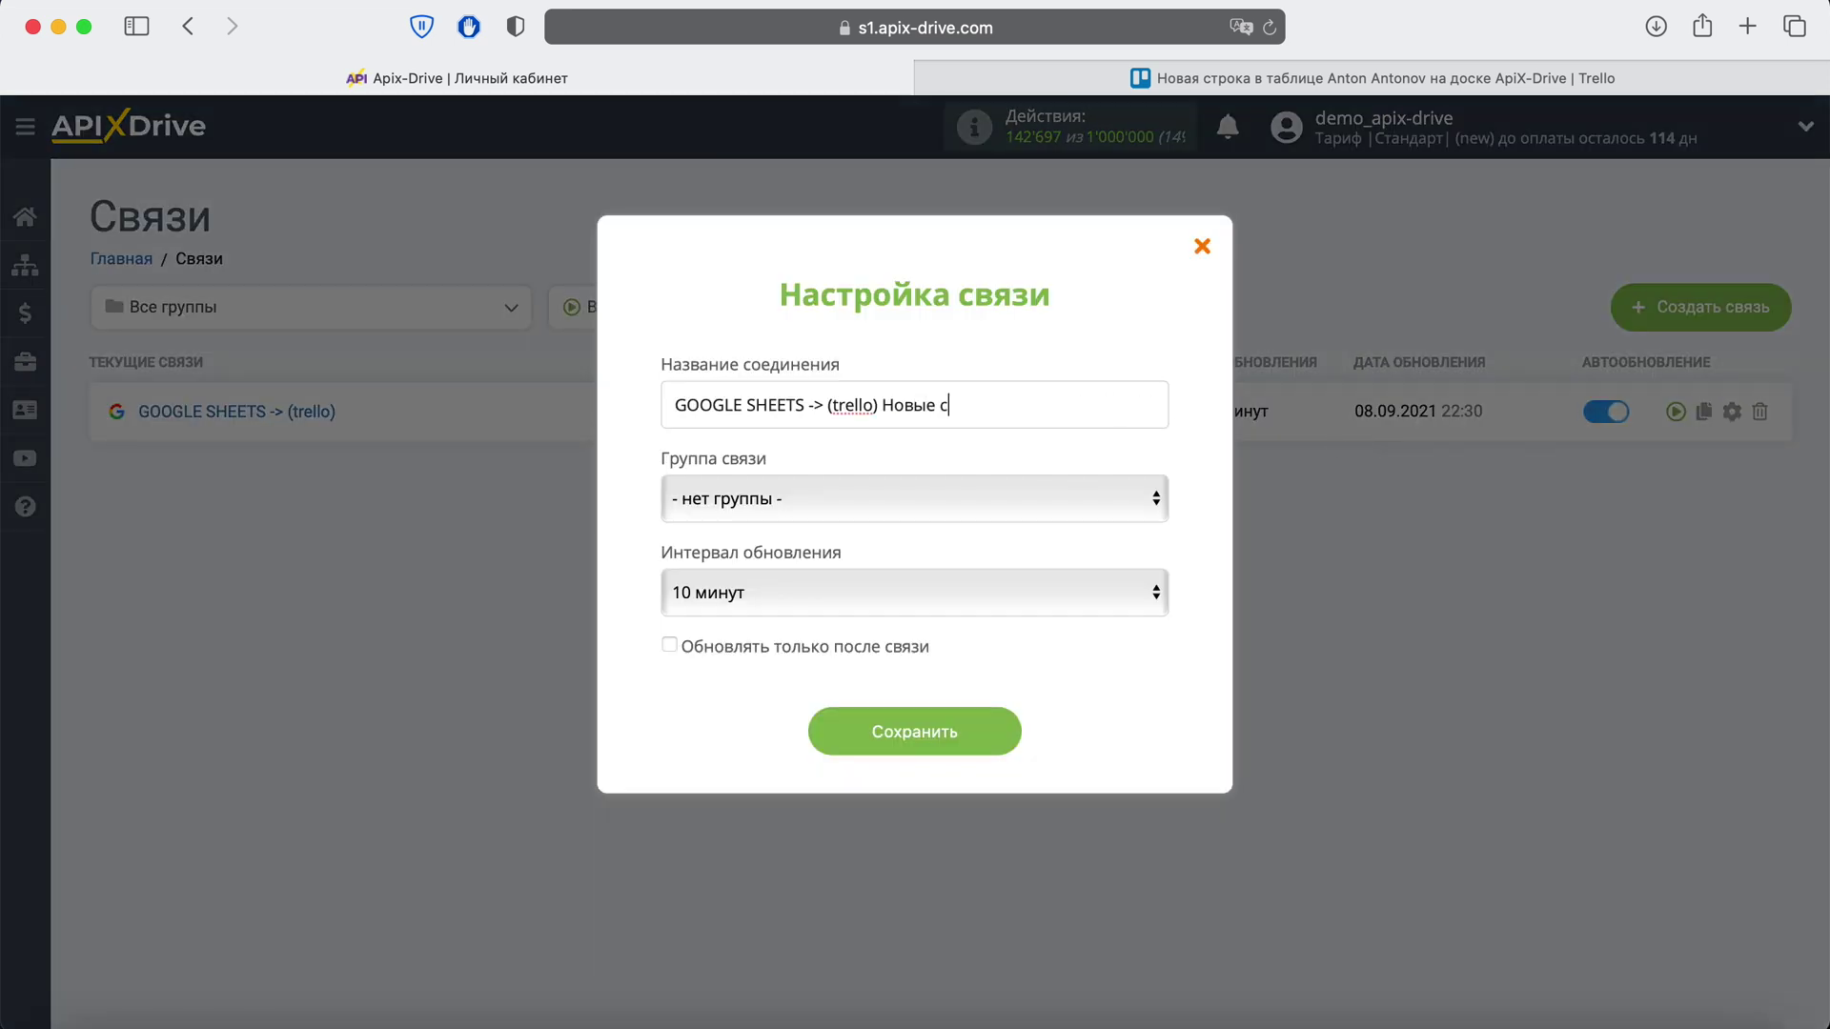
pyautogui.write('троки в таблице')
pyautogui.click(894, 594)
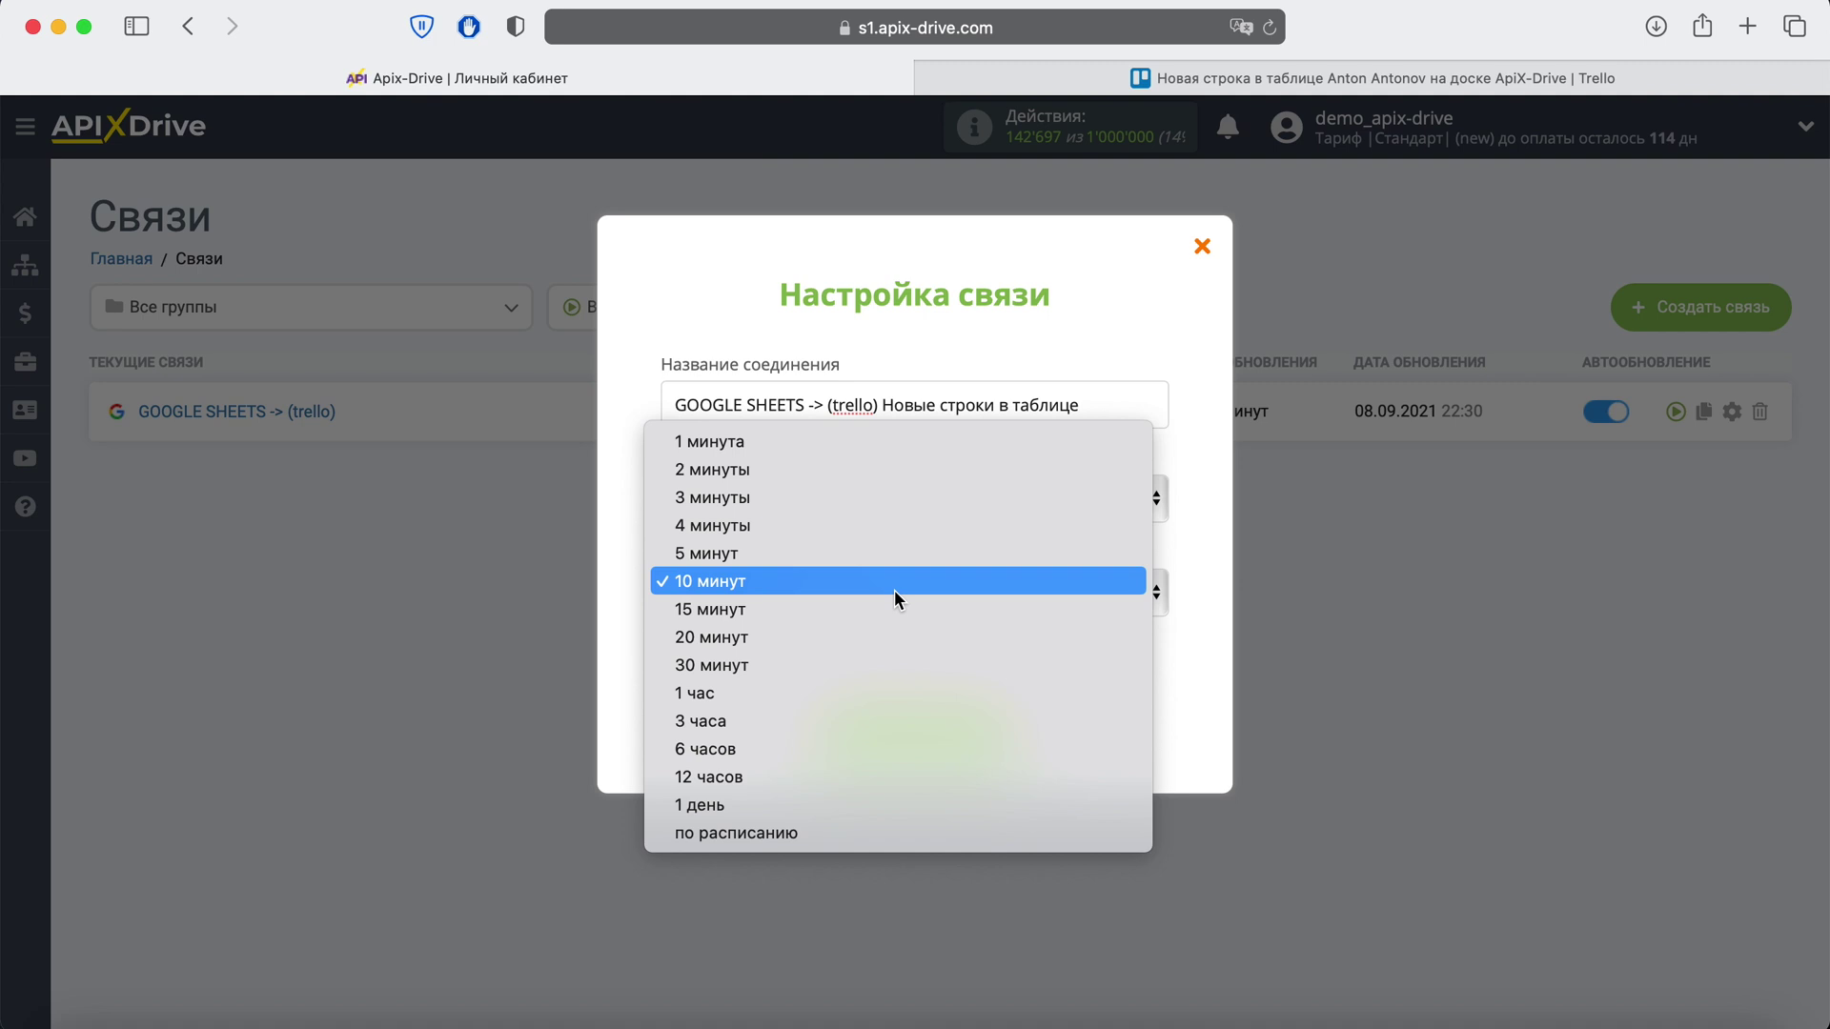
pyautogui.click(880, 553)
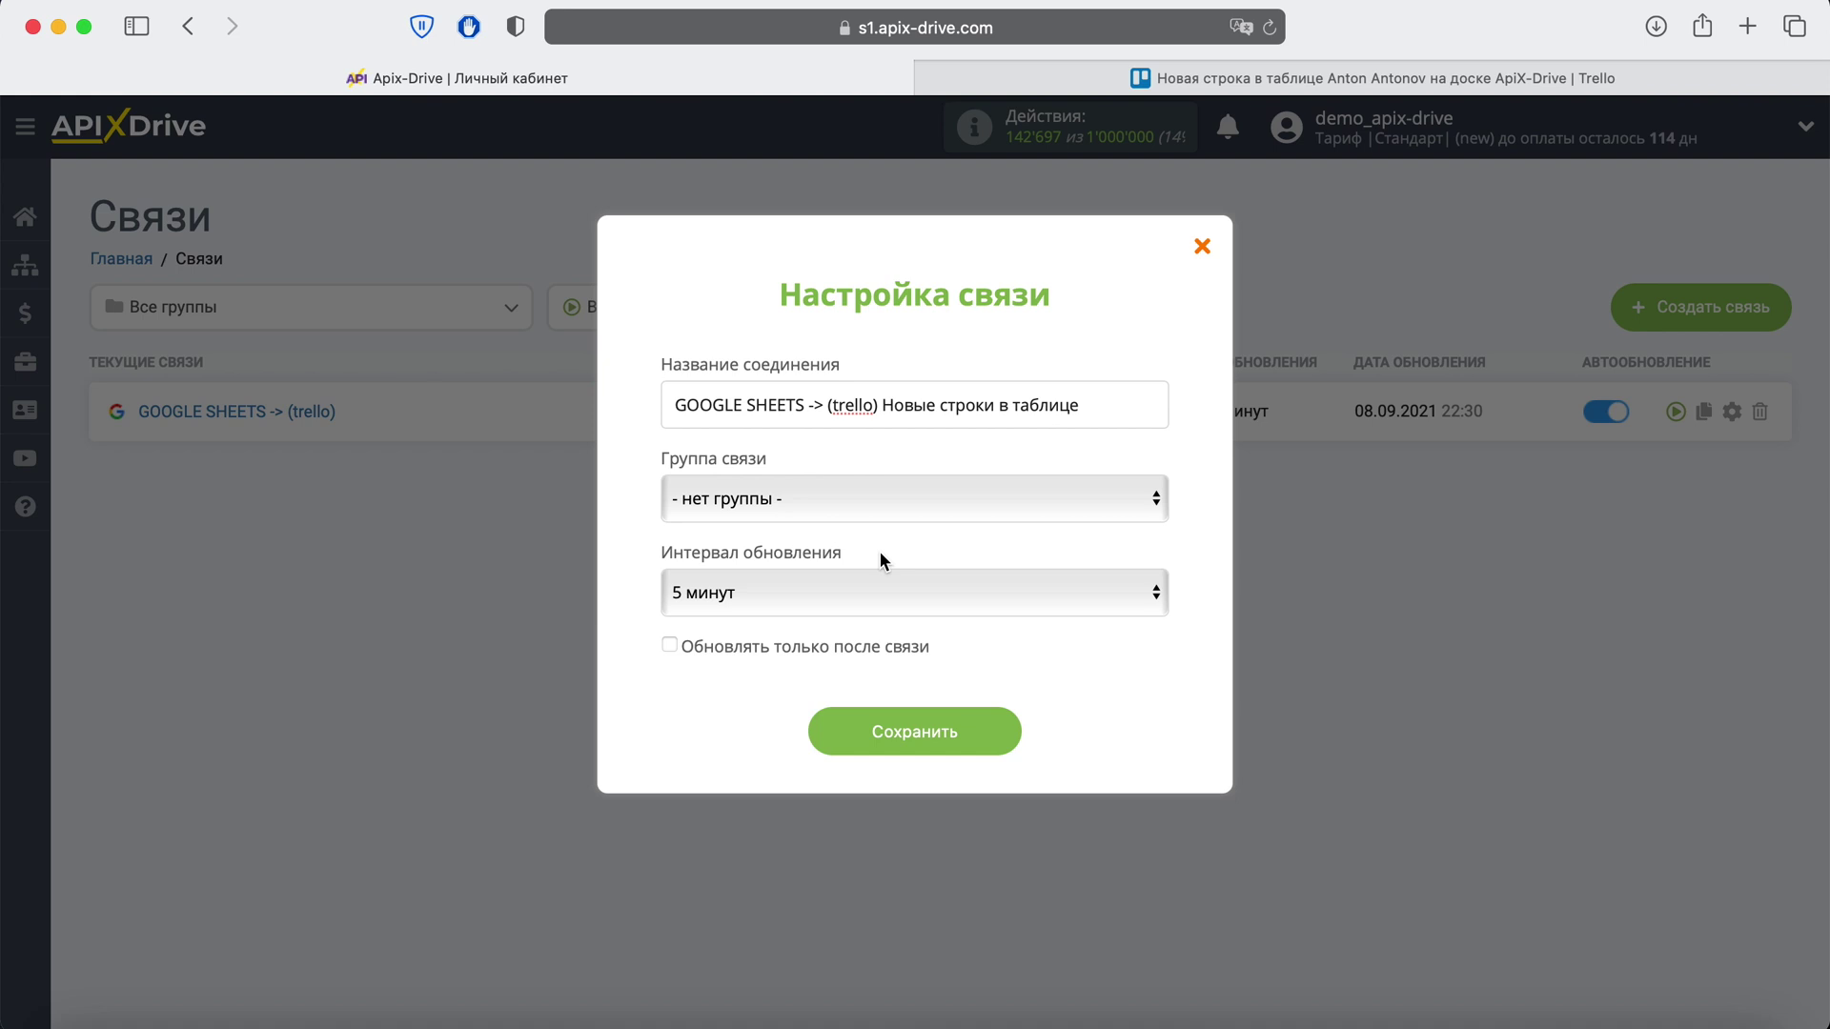
pyautogui.click(974, 730)
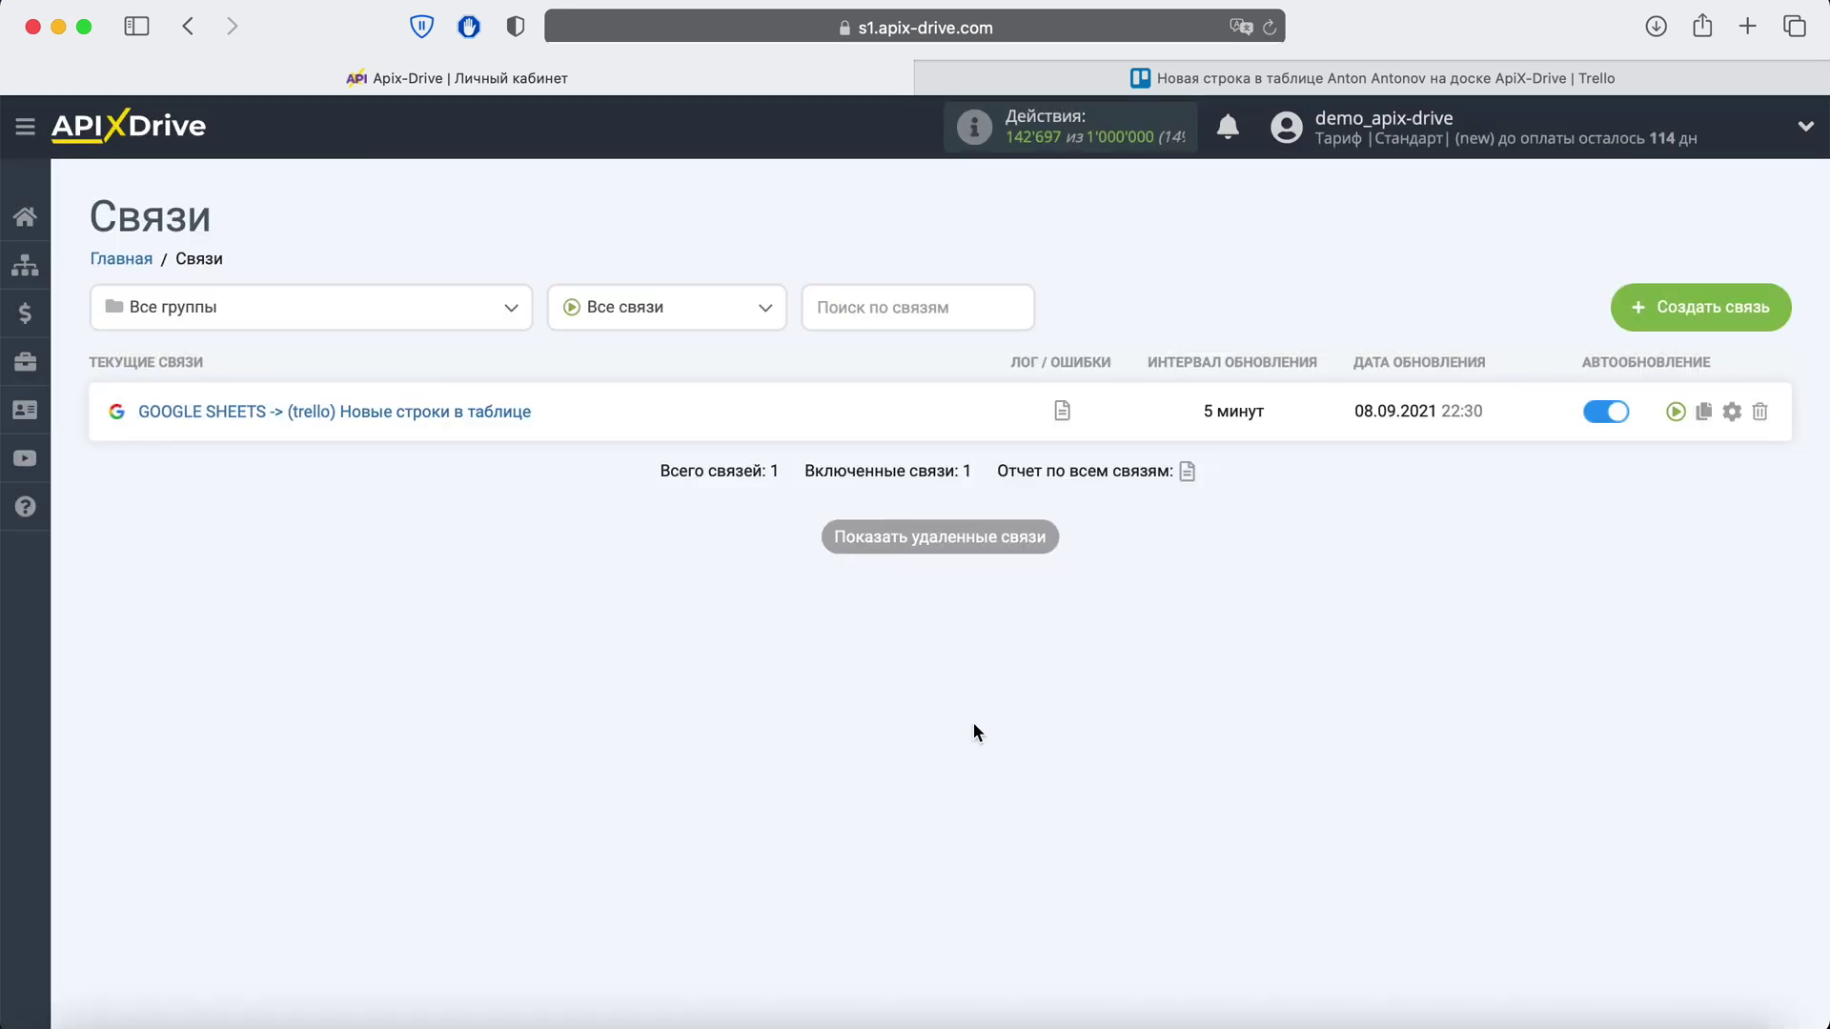